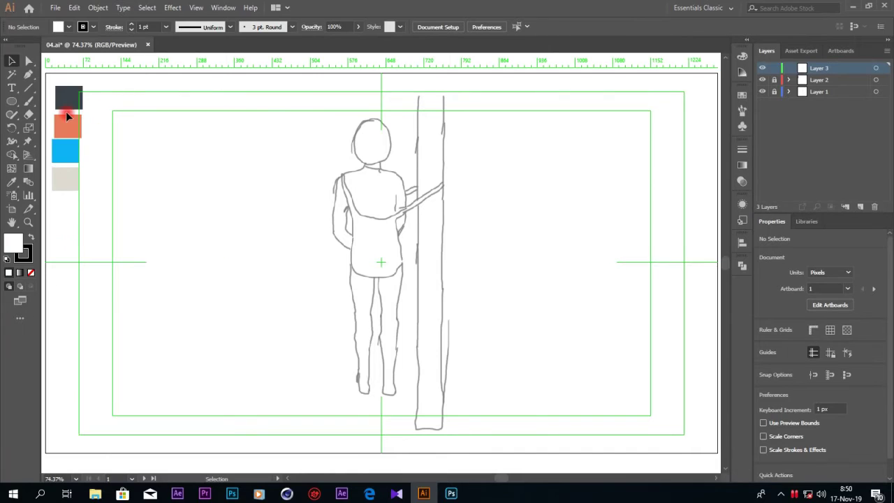
Pen-trace the bag's curved bottom hem and left side up to the figure's shoulder
{"action": "left_click", "coordinate": [29, 74]}
{"action": "key", "text": "ctrl+1"}
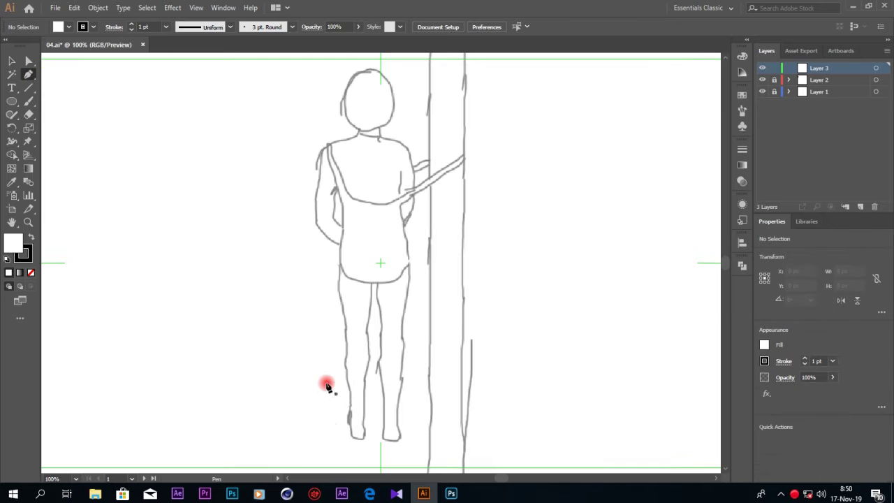
{"action": "left_click", "coordinate": [409, 263]}
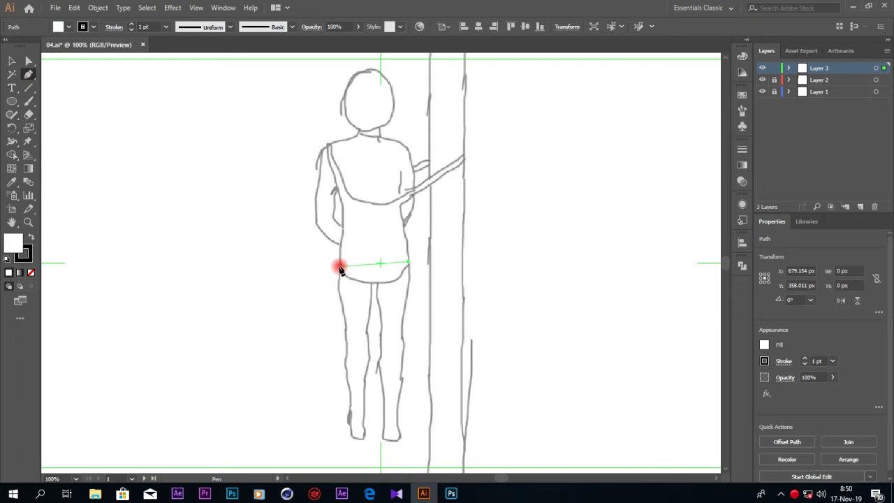
{"action": "left_click_drag", "start_coordinate": [332, 253], "coordinate": [292, 208]}
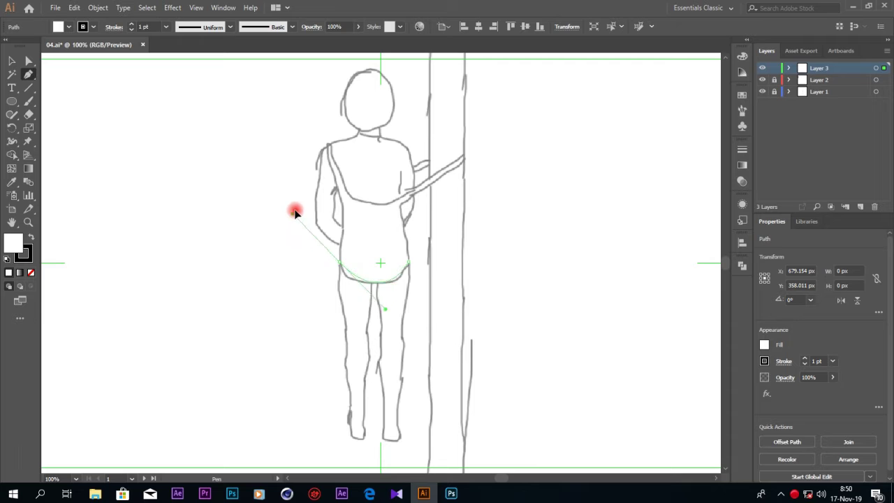
{"action": "left_click_drag", "start_coordinate": [292, 208], "coordinate": [285, 209]}
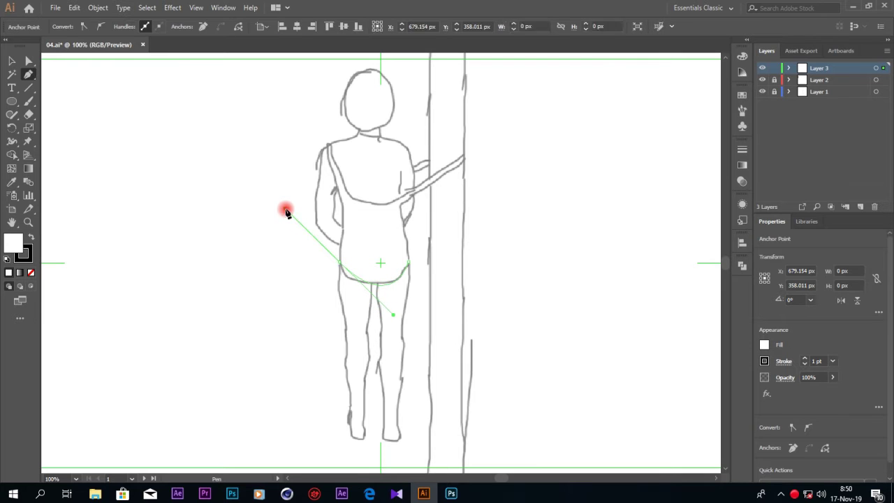
{"action": "left_click", "coordinate": [340, 263]}
{"action": "left_click_drag", "start_coordinate": [335, 186], "coordinate": [321, 163]}
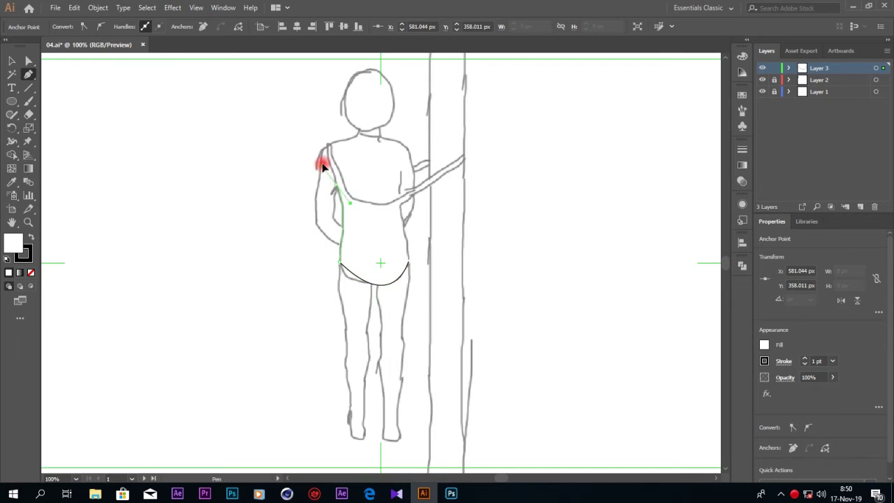
{"action": "left_click_drag", "start_coordinate": [323, 144], "coordinate": [333, 144]}
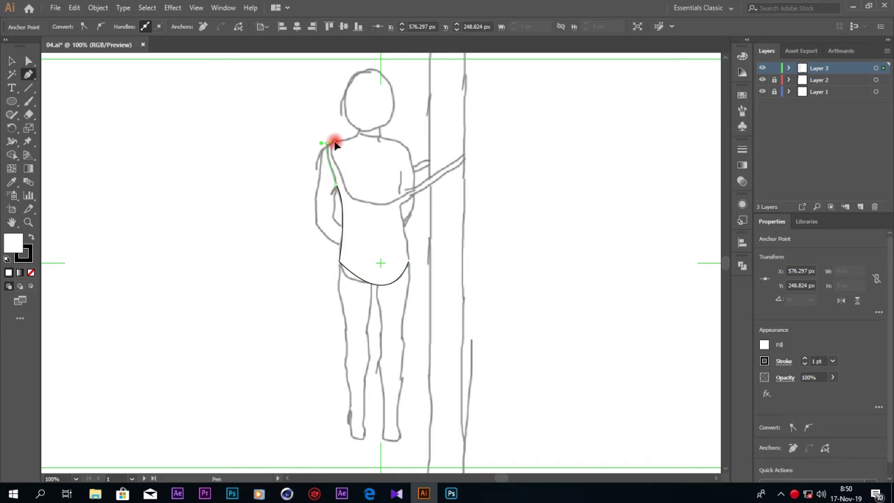
{"action": "left_click", "coordinate": [328, 143]}
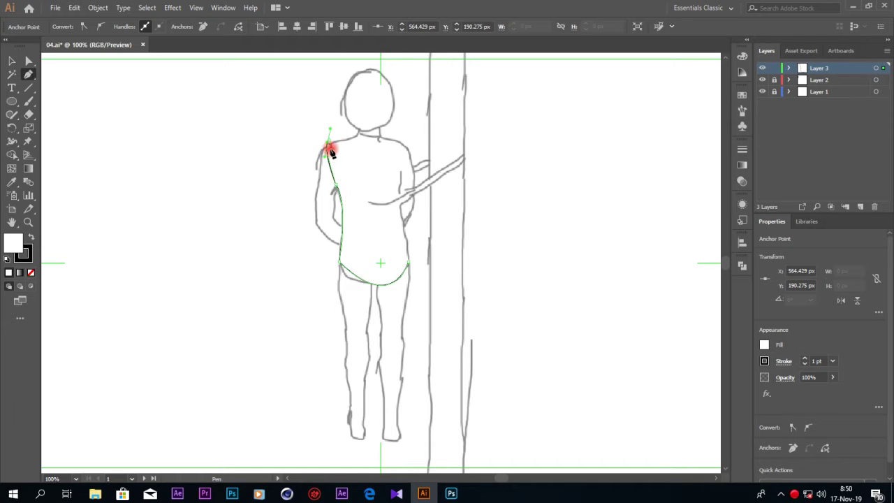
Give the path no fill and a black stroke
{"action": "left_click", "coordinate": [32, 239]}
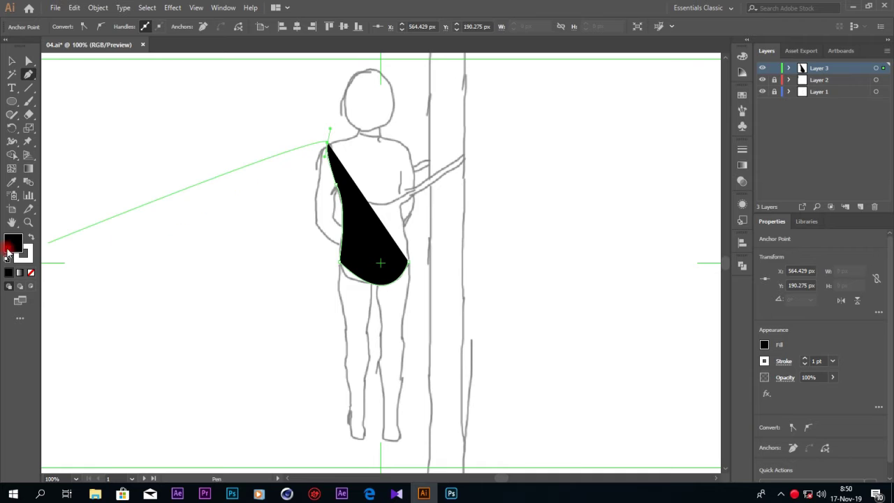
{"action": "left_click", "coordinate": [31, 273]}
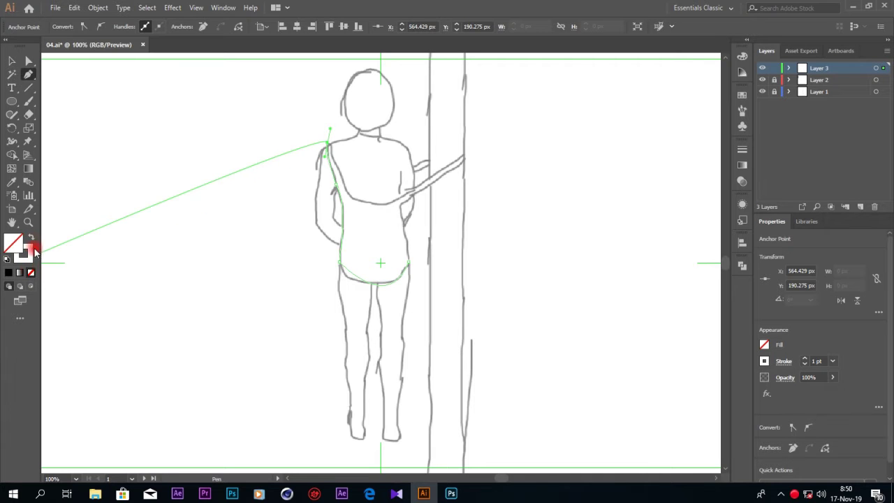
{"action": "left_click", "coordinate": [23, 254]}
{"action": "left_click", "coordinate": [611, 67]}
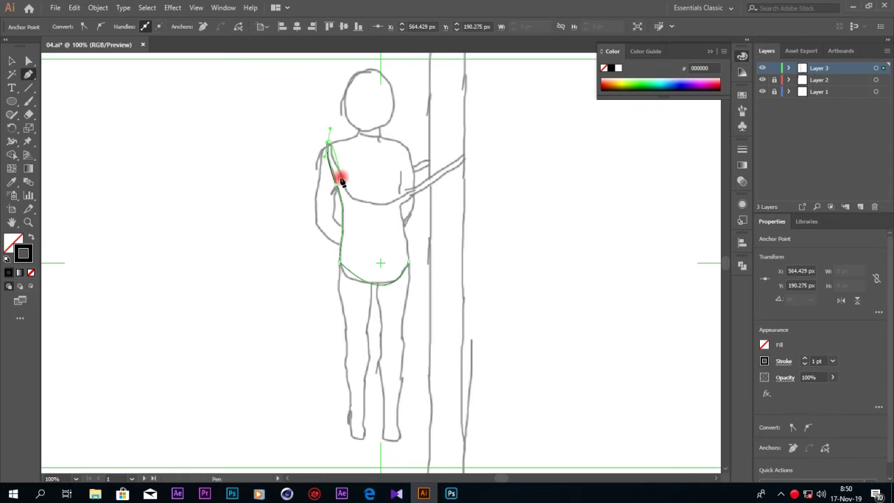
Extend the bag outline along the strap to the pole and back, closing it at the hip anchor
{"action": "left_click_drag", "start_coordinate": [332, 141], "coordinate": [343, 179]}
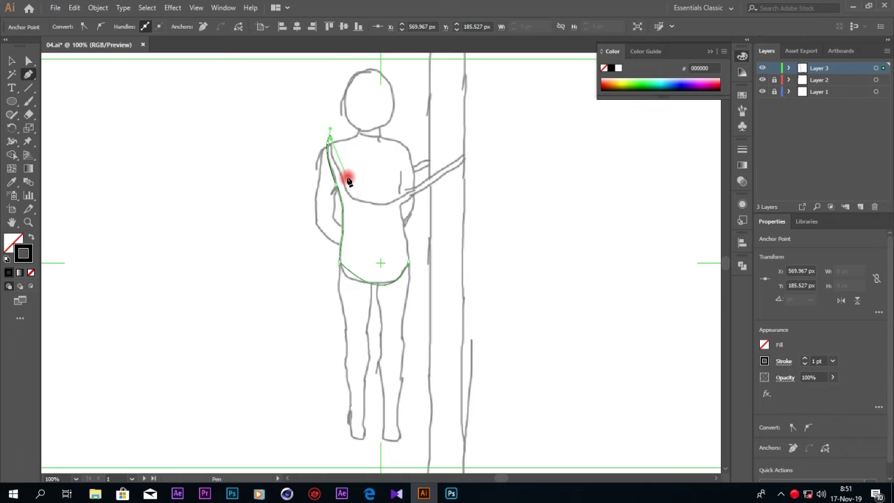
{"action": "left_click_drag", "start_coordinate": [395, 198], "coordinate": [463, 175]}
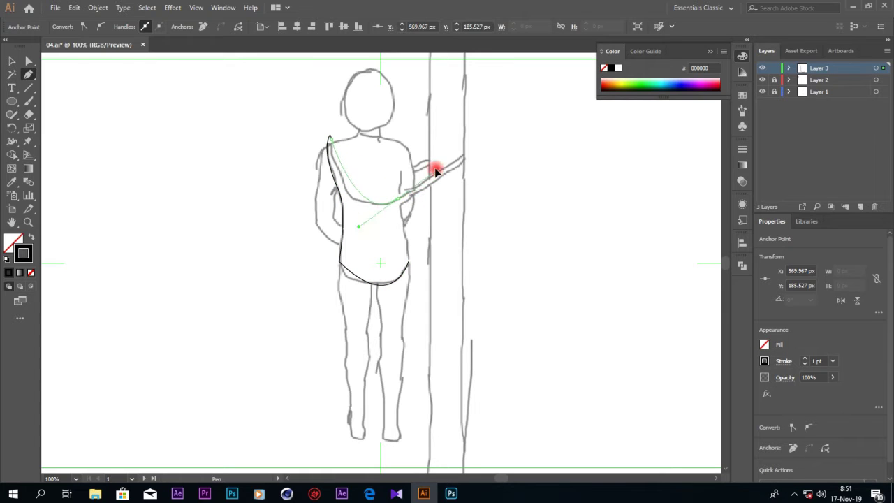
{"action": "left_click", "coordinate": [399, 200]}
{"action": "left_click", "coordinate": [467, 156]}
{"action": "left_click", "coordinate": [401, 204]}
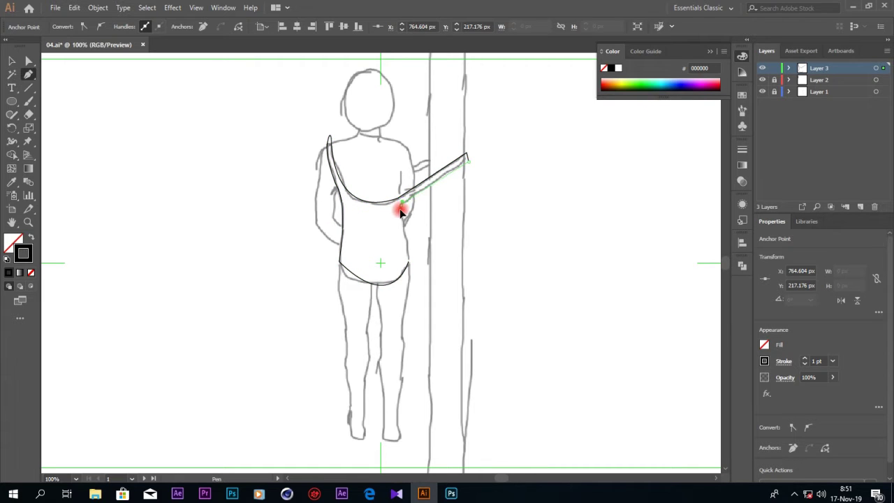
{"action": "left_click_drag", "start_coordinate": [408, 261], "coordinate": [393, 315]}
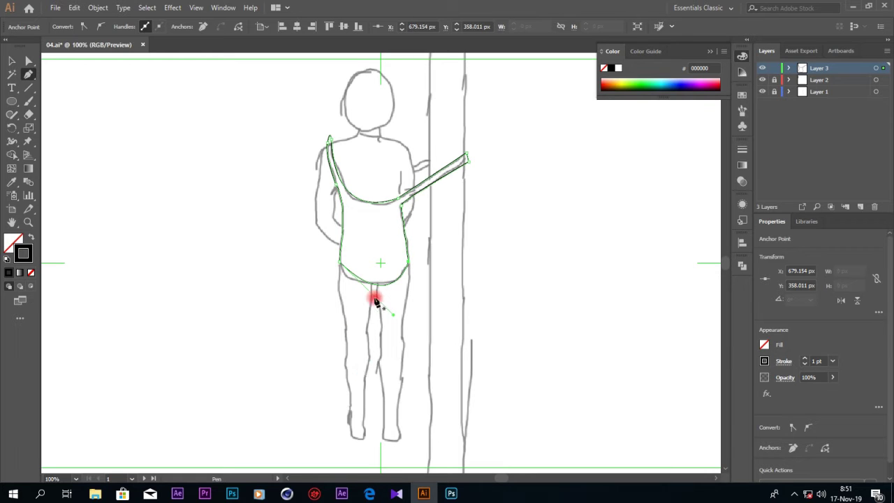
{"action": "left_click", "coordinate": [339, 256]}
{"action": "left_click_drag", "start_coordinate": [334, 238], "coordinate": [320, 231]}
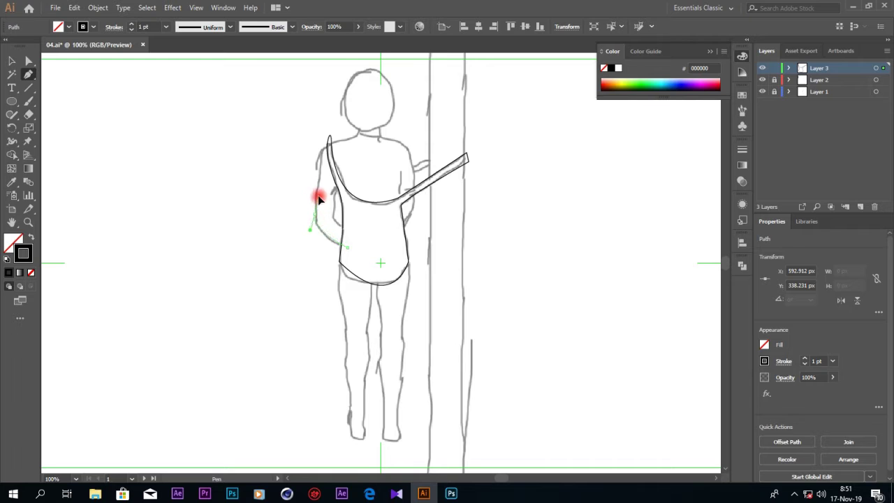
Pen-trace curves up the left arm, around the neck and right shoulder, and back under the strap
{"action": "left_click_drag", "start_coordinate": [315, 195], "coordinate": [316, 191]}
{"action": "mouse_move", "coordinate": [336, 147]}
{"action": "left_mouse_down"}
{"action": "mouse_move", "coordinate": [356, 142]}
{"action": "mouse_move", "coordinate": [336, 222]}
{"action": "mouse_move", "coordinate": [382, 238]}
{"action": "left_mouse_up"}
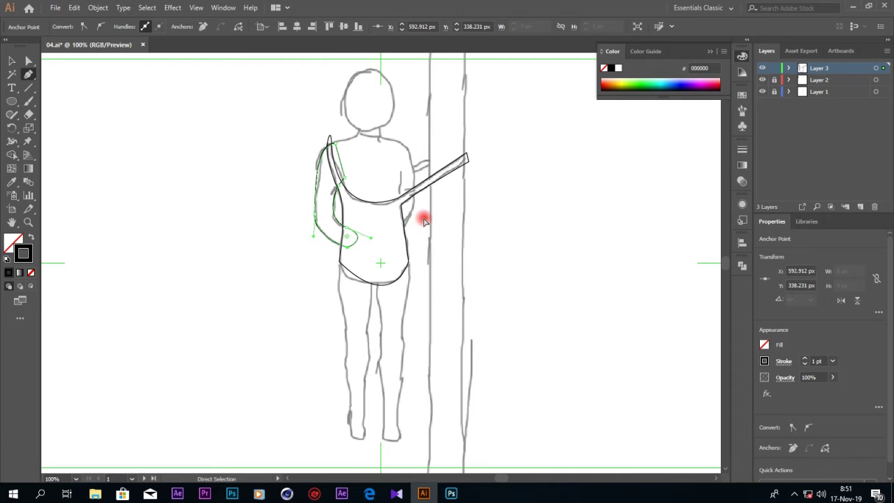
{"action": "mouse_move", "coordinate": [335, 141]}
{"action": "left_mouse_down"}
{"action": "mouse_move", "coordinate": [359, 138]}
{"action": "mouse_move", "coordinate": [362, 122]}
{"action": "mouse_move", "coordinate": [377, 114]}
{"action": "left_mouse_up"}
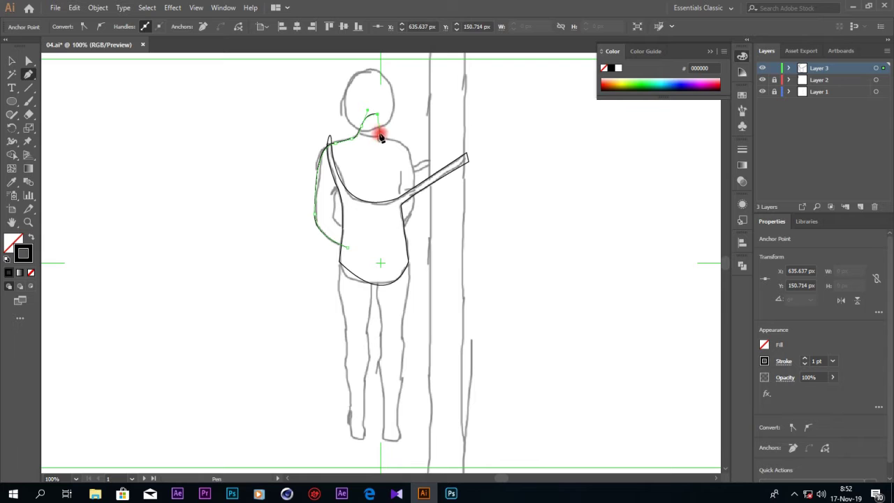
{"action": "left_click_drag", "start_coordinate": [379, 134], "coordinate": [395, 141]}
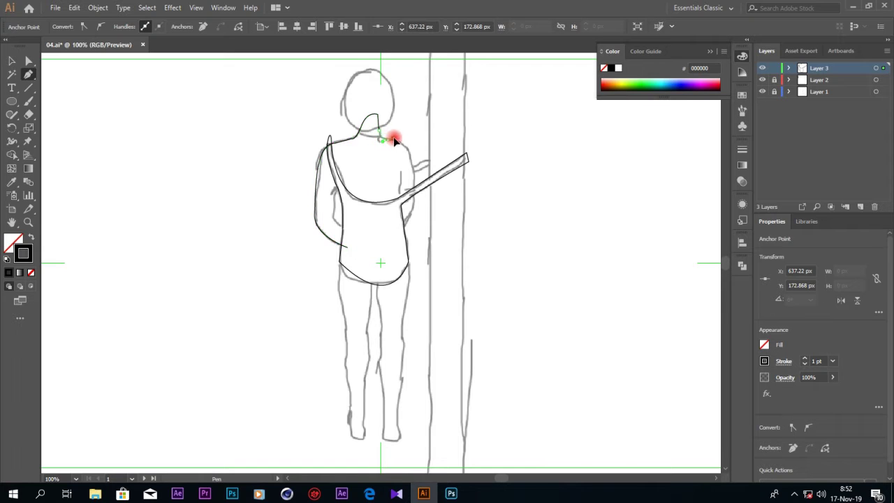
{"action": "mouse_move", "coordinate": [411, 172]}
{"action": "left_mouse_down"}
{"action": "mouse_move", "coordinate": [421, 225]}
{"action": "mouse_move", "coordinate": [382, 236]}
{"action": "mouse_move", "coordinate": [398, 196]}
{"action": "mouse_move", "coordinate": [375, 238]}
{"action": "mouse_move", "coordinate": [409, 175]}
{"action": "mouse_move", "coordinate": [395, 174]}
{"action": "mouse_move", "coordinate": [365, 235]}
{"action": "mouse_move", "coordinate": [345, 230]}
{"action": "mouse_move", "coordinate": [333, 186]}
{"action": "left_mouse_up"}
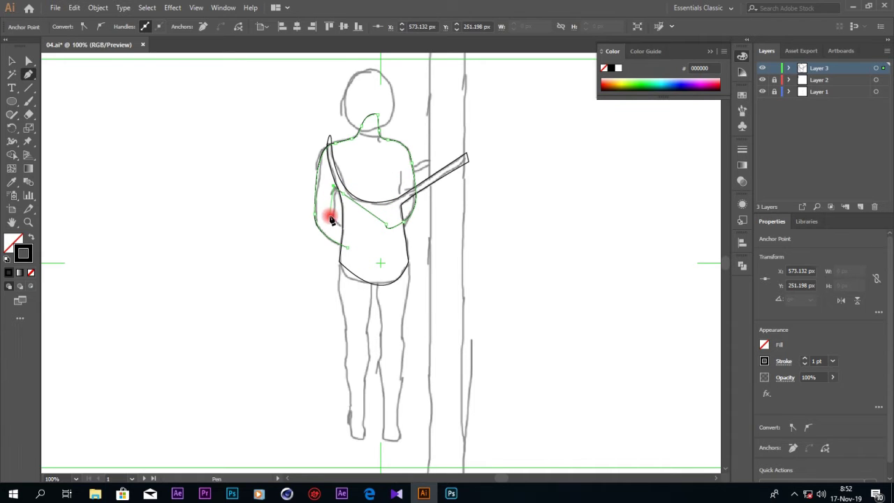
{"action": "left_click_drag", "start_coordinate": [345, 229], "coordinate": [359, 226]}
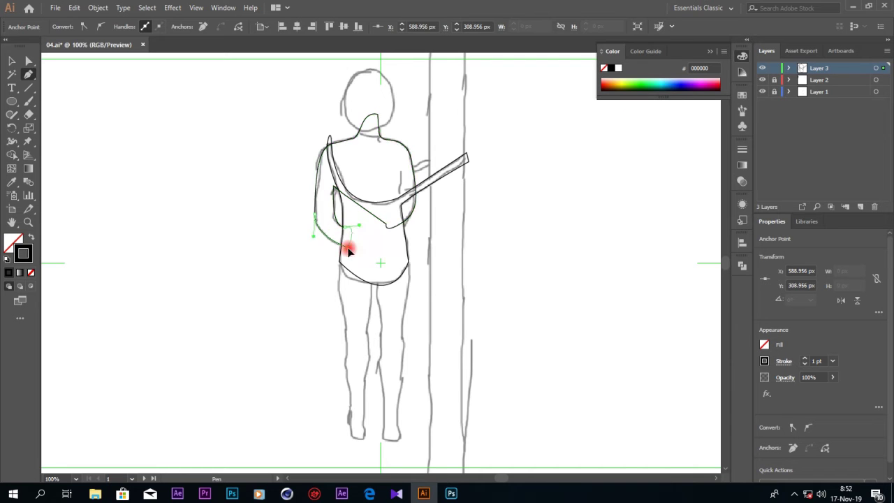
{"action": "scroll", "coordinate": [391, 253], "scroll_direction": "down", "scroll_amount": 2}
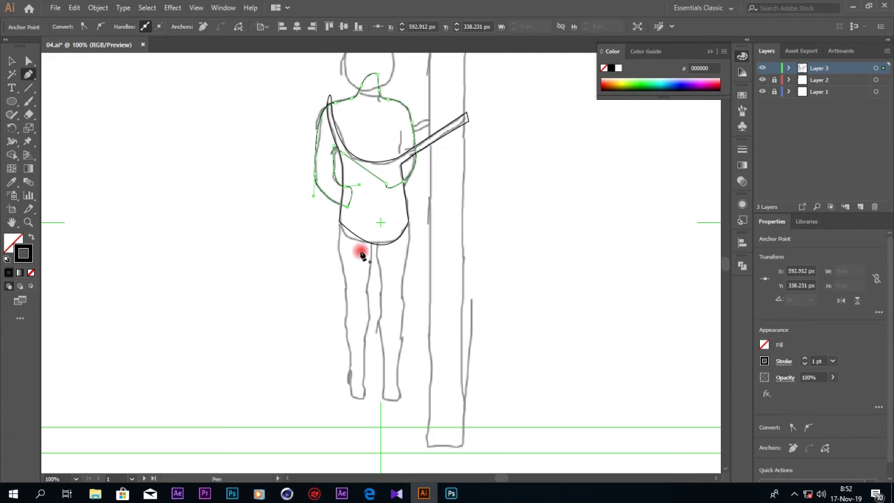
Trace the left leg from crotch to foot and back up as a closed outline
{"action": "left_click", "coordinate": [372, 231]}
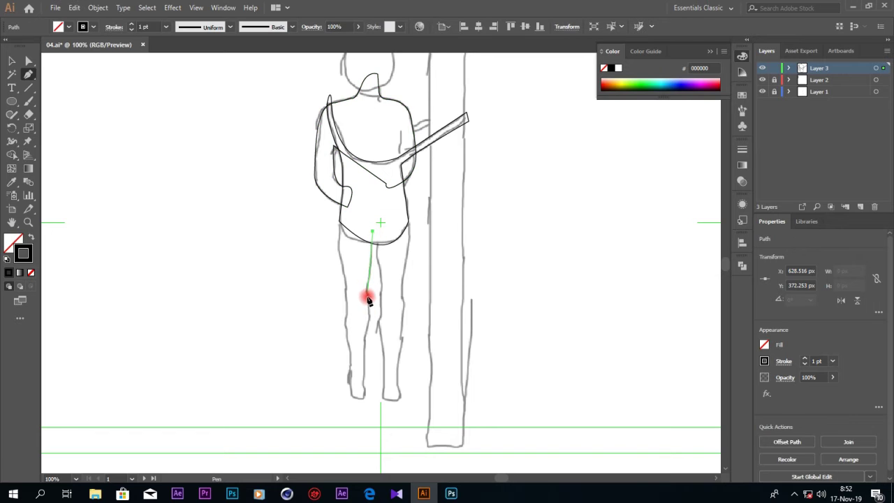
{"action": "mouse_move", "coordinate": [362, 300]}
{"action": "left_mouse_down"}
{"action": "mouse_move", "coordinate": [363, 339]}
{"action": "mouse_move", "coordinate": [349, 358]}
{"action": "left_mouse_up"}
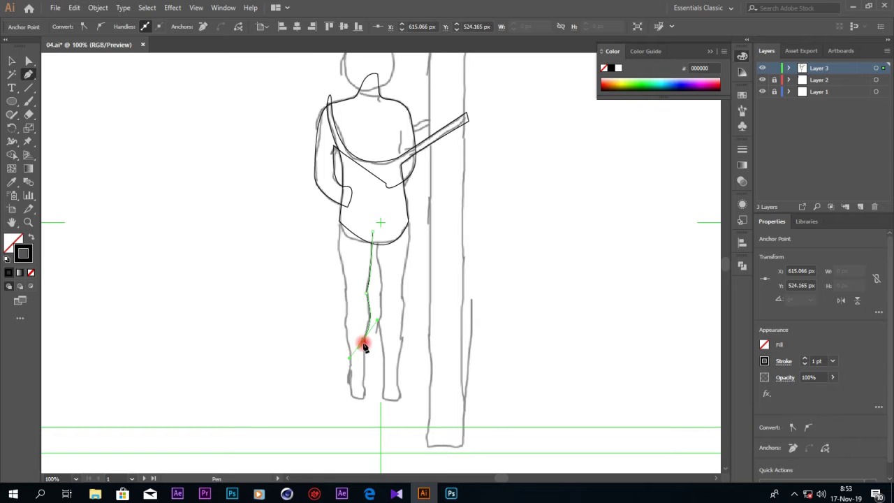
{"action": "left_click", "coordinate": [366, 384]}
{"action": "mouse_move", "coordinate": [351, 387]}
{"action": "left_mouse_down"}
{"action": "mouse_move", "coordinate": [318, 363]}
{"action": "mouse_move", "coordinate": [331, 358]}
{"action": "left_mouse_up"}
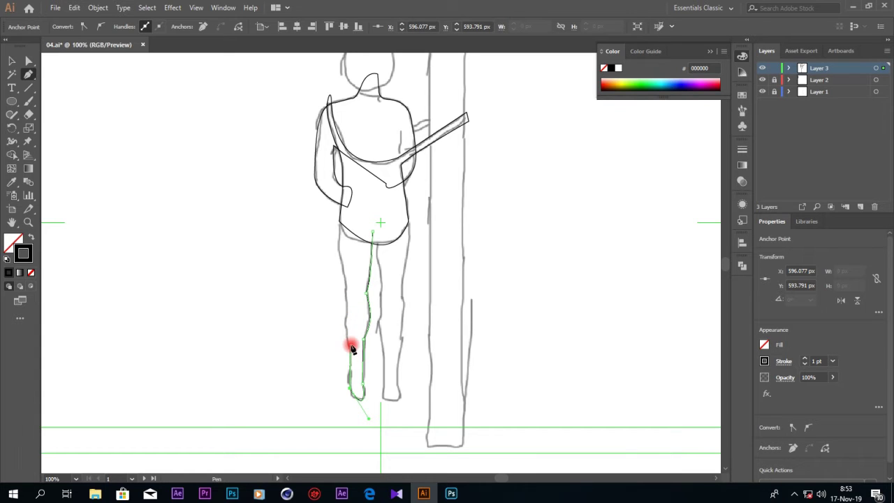
{"action": "left_click_drag", "start_coordinate": [348, 343], "coordinate": [345, 338]}
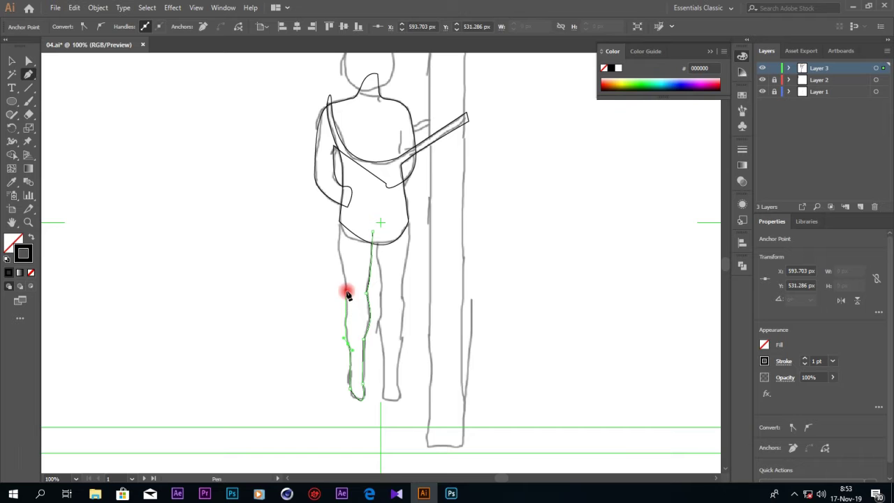
{"action": "left_click_drag", "start_coordinate": [347, 290], "coordinate": [343, 291]}
{"action": "left_click_drag", "start_coordinate": [336, 248], "coordinate": [370, 222]}
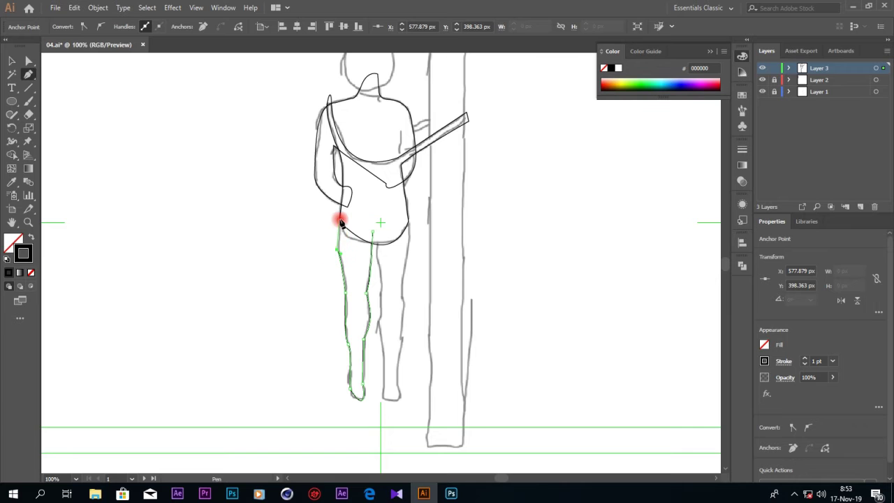
{"action": "left_click", "coordinate": [380, 239]}
{"action": "key", "text": "Escape"}
Trace the right leg down to the foot and back, closing its outline at the hip
{"action": "left_click", "coordinate": [379, 224]}
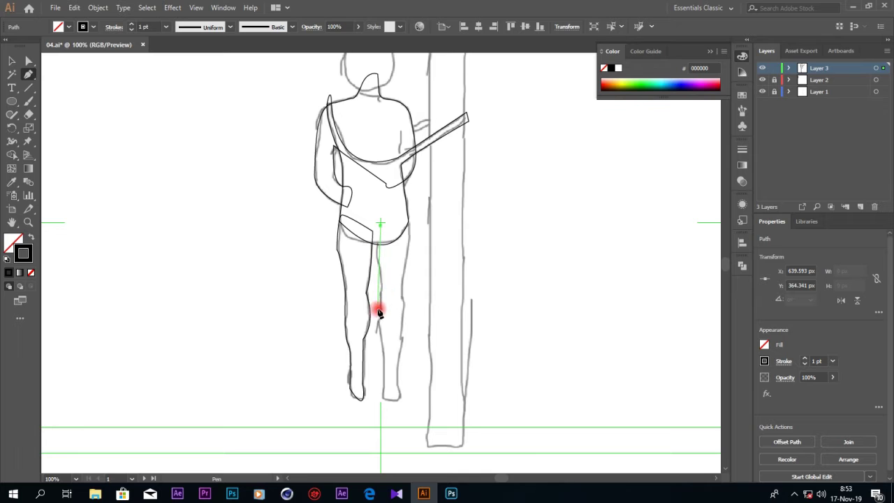
{"action": "left_click_drag", "start_coordinate": [377, 318], "coordinate": [380, 328]}
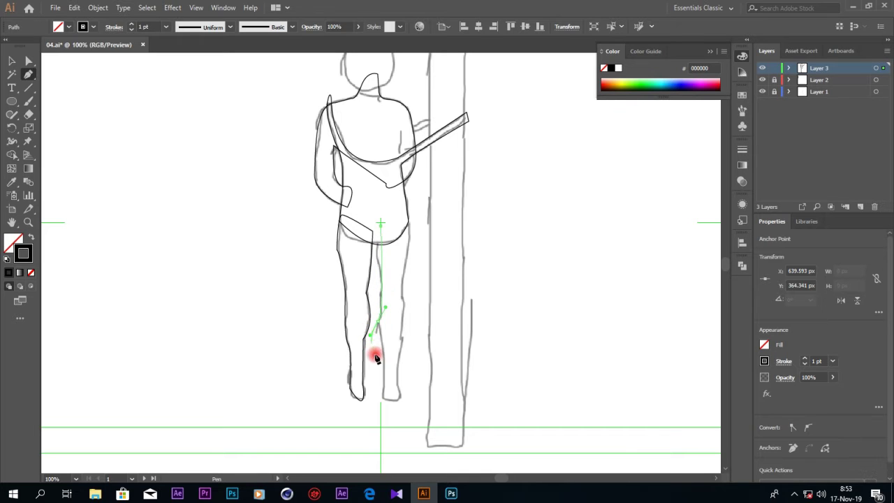
{"action": "left_click_drag", "start_coordinate": [383, 387], "coordinate": [405, 401]}
{"action": "left_click", "coordinate": [396, 392]}
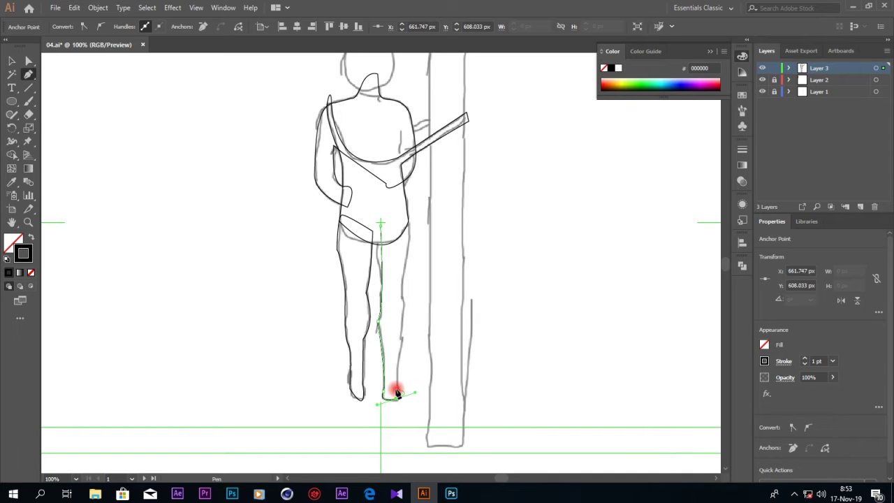
{"action": "mouse_move", "coordinate": [398, 386]}
{"action": "left_mouse_down"}
{"action": "mouse_move", "coordinate": [392, 378]}
{"action": "mouse_move", "coordinate": [399, 383]}
{"action": "left_mouse_up"}
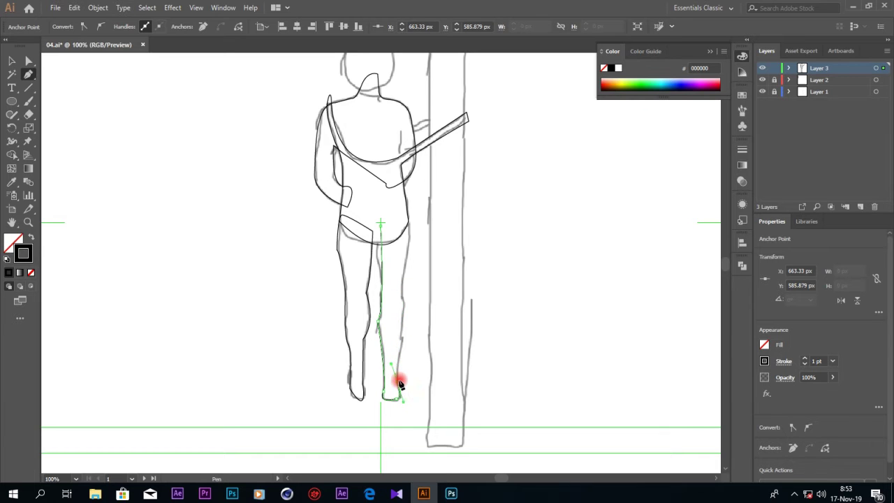
{"action": "left_click_drag", "start_coordinate": [400, 383], "coordinate": [399, 299]}
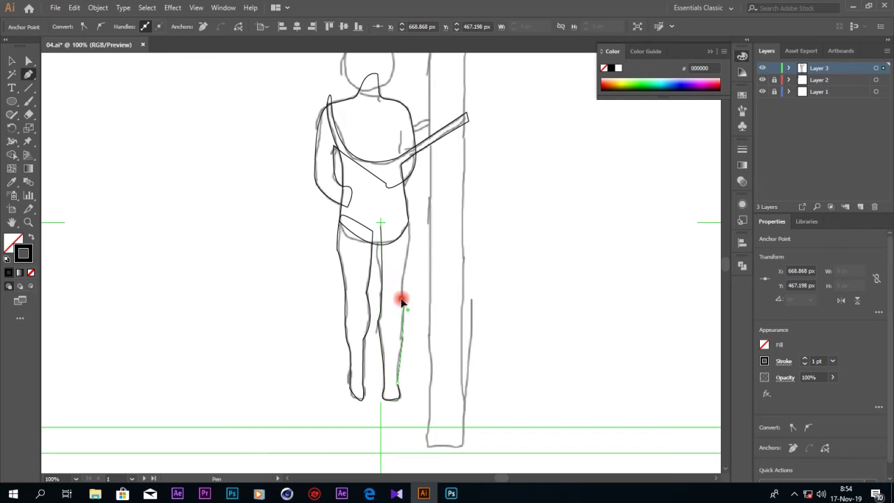
{"action": "left_click_drag", "start_coordinate": [409, 240], "coordinate": [404, 207]}
{"action": "left_click", "coordinate": [381, 223]}
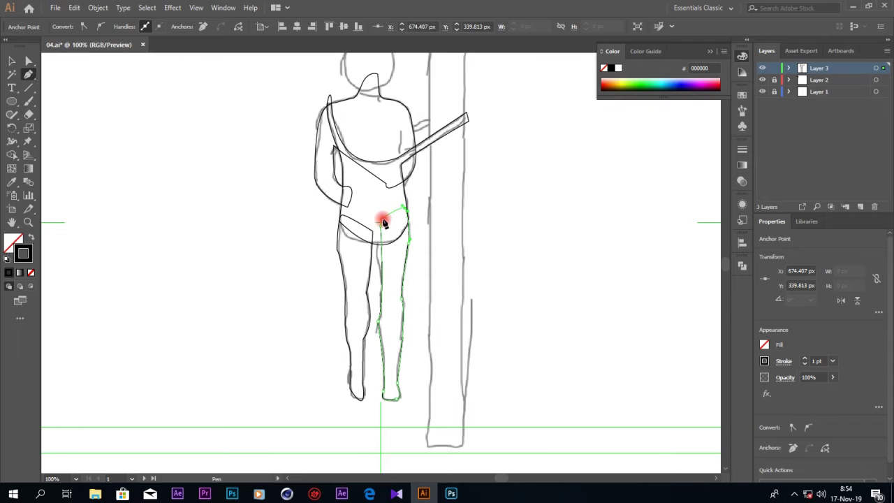
Pen-trace the small shape beside the shoulder and the collar shape at the neck
{"action": "scroll", "coordinate": [533, 263], "scroll_direction": "up", "scroll_amount": 2}
{"action": "left_click", "coordinate": [433, 180], "text": "ctrl"}
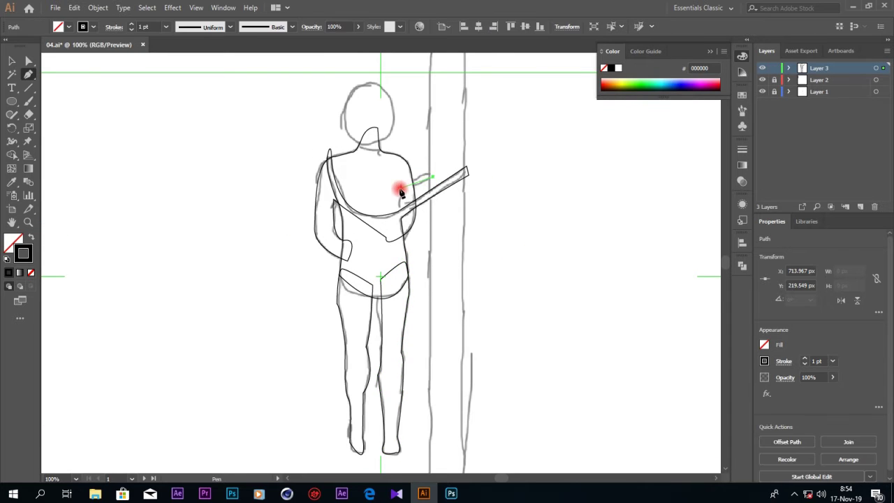
{"action": "left_click", "coordinate": [397, 177]}
{"action": "left_click", "coordinate": [433, 176]}
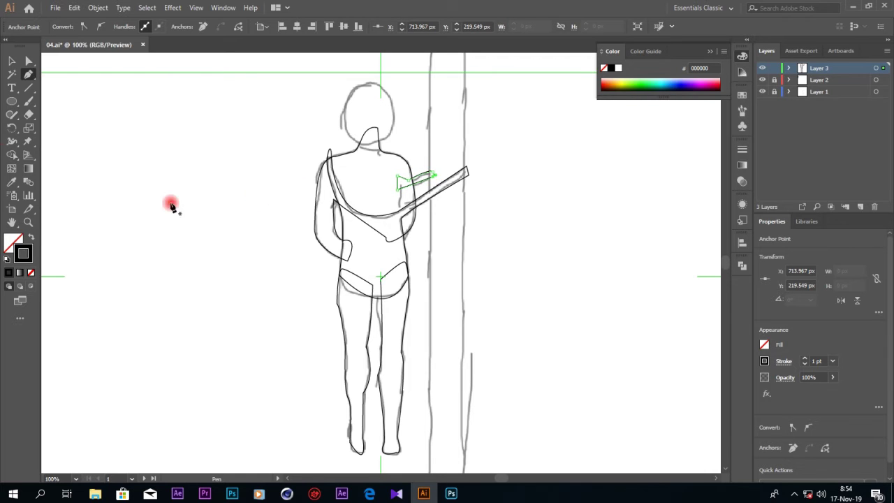
{"action": "left_click", "coordinate": [381, 146], "text": "ctrl"}
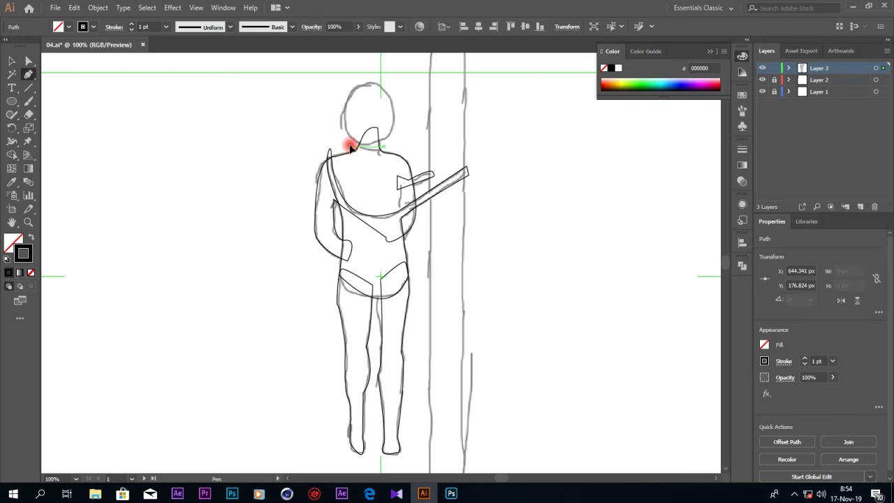
{"action": "left_click_drag", "start_coordinate": [350, 148], "coordinate": [358, 134]}
{"action": "left_click", "coordinate": [383, 146]}
Draw an ellipse over the head and resize it to 73.582 × 89.407 px
{"action": "key", "text": "l"}
{"action": "left_click_drag", "start_coordinate": [359, 89], "coordinate": [398, 142]}
{"action": "left_click", "coordinate": [12, 62]}
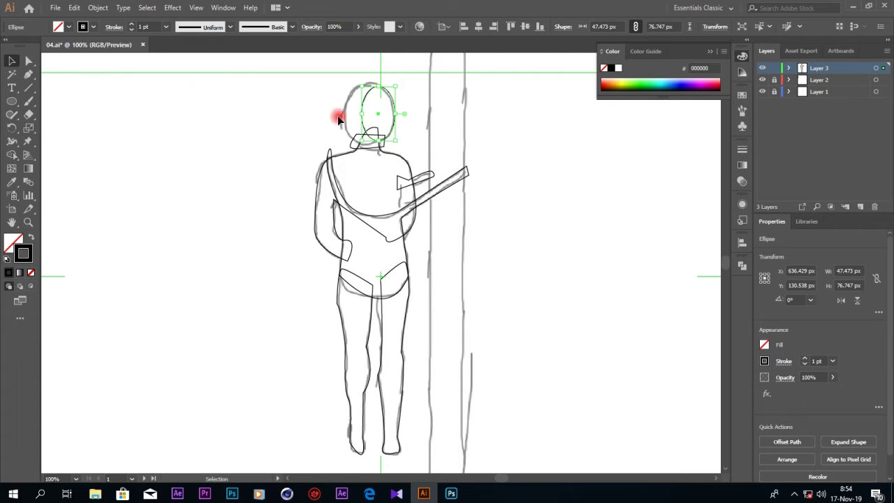
{"action": "left_click_drag", "start_coordinate": [358, 114], "coordinate": [343, 114]}
{"action": "left_click_drag", "start_coordinate": [371, 87], "coordinate": [371, 80]}
{"action": "left_click_drag", "start_coordinate": [371, 140], "coordinate": [371, 145]}
{"action": "scroll", "coordinate": [460, 292], "scroll_direction": "down", "scroll_amount": 2}
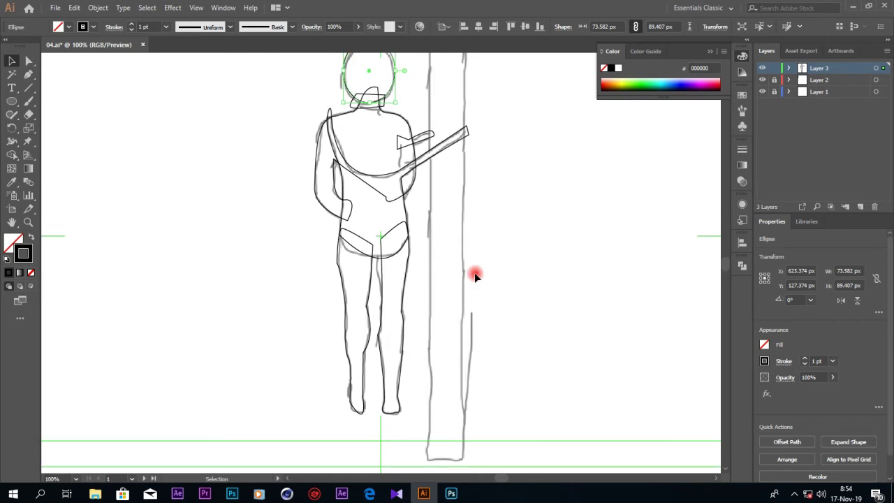
{"action": "scroll", "coordinate": [474, 272], "scroll_direction": "up", "scroll_amount": 5}
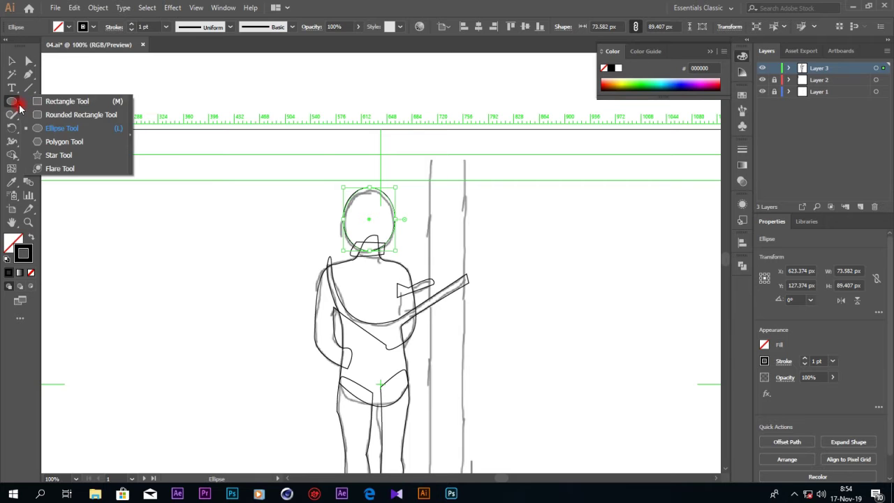
Draw a 45.89 px wide rectangle over the pole, stretched to about 678 px tall
{"action": "left_click_drag", "start_coordinate": [15, 107], "coordinate": [42, 100]}
{"action": "left_click_drag", "start_coordinate": [425, 158], "coordinate": [452, 496]}
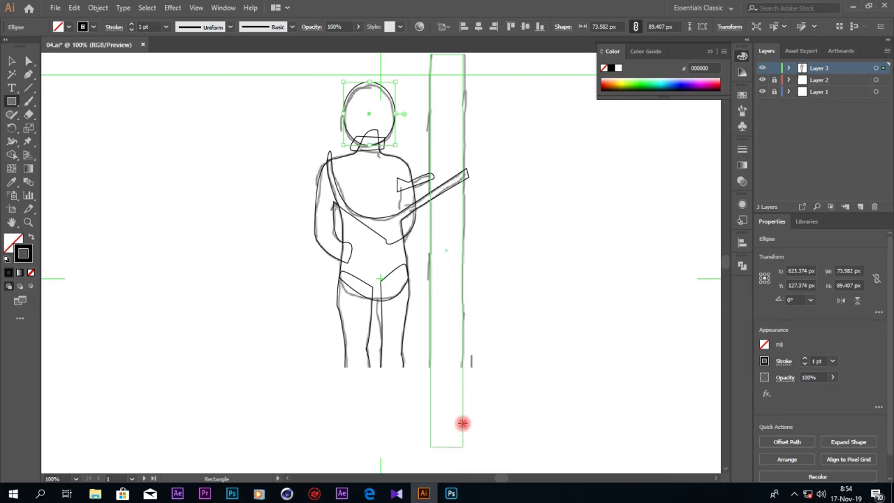
{"action": "left_click_drag", "start_coordinate": [452, 496], "coordinate": [463, 365]}
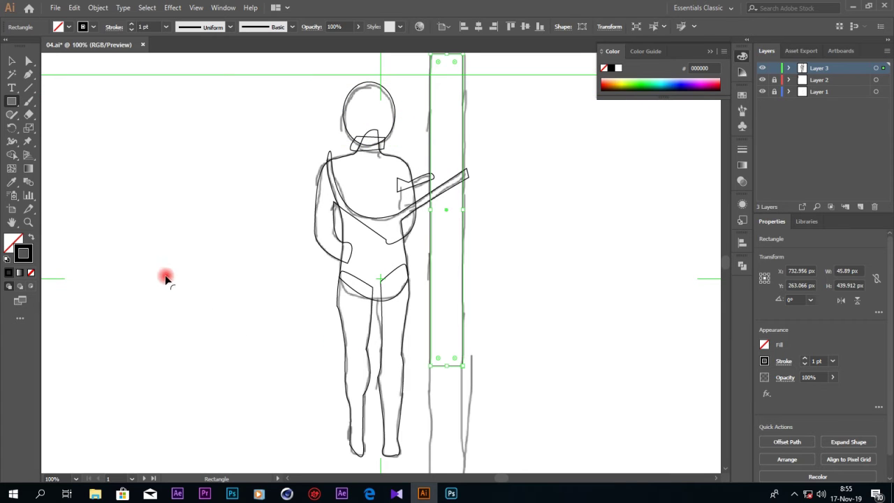
{"action": "scroll", "coordinate": [466, 377], "scroll_direction": "down", "scroll_amount": 1}
{"action": "scroll", "coordinate": [475, 353], "scroll_direction": "down", "scroll_amount": 2}
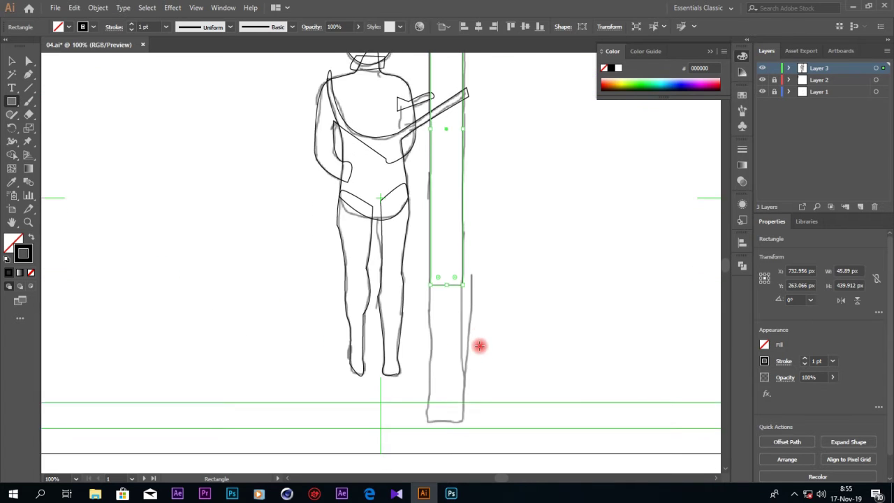
{"action": "scroll", "coordinate": [464, 293], "scroll_direction": "down", "scroll_amount": 2}
{"action": "left_click_drag", "start_coordinate": [442, 242], "coordinate": [443, 408]}
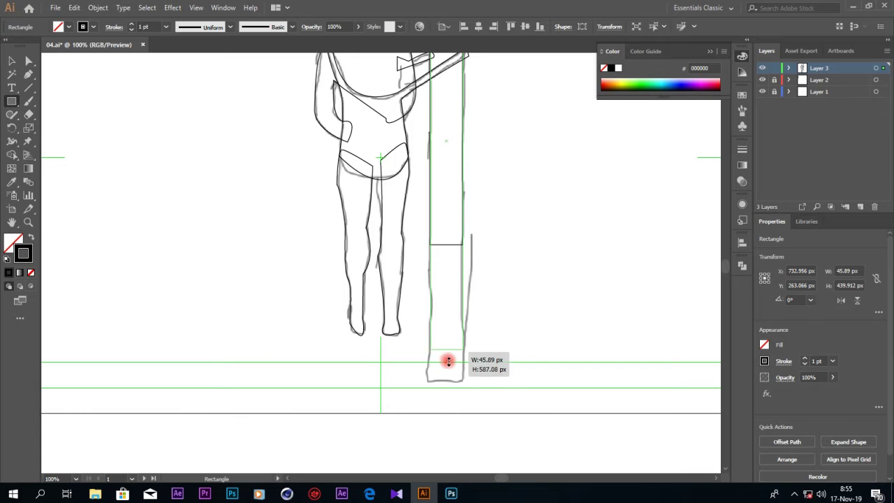
{"action": "left_click_drag", "start_coordinate": [443, 409], "coordinate": [443, 419]}
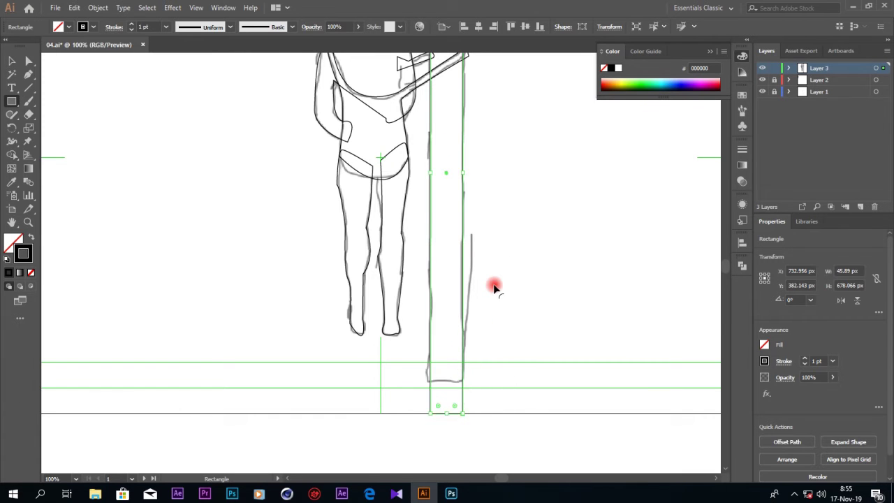
{"action": "scroll", "coordinate": [493, 289], "scroll_direction": "up", "scroll_amount": 5}
{"action": "scroll", "coordinate": [493, 289], "scroll_direction": "down", "scroll_amount": 3}
{"action": "scroll", "coordinate": [493, 289], "scroll_direction": "down", "scroll_amount": 1}
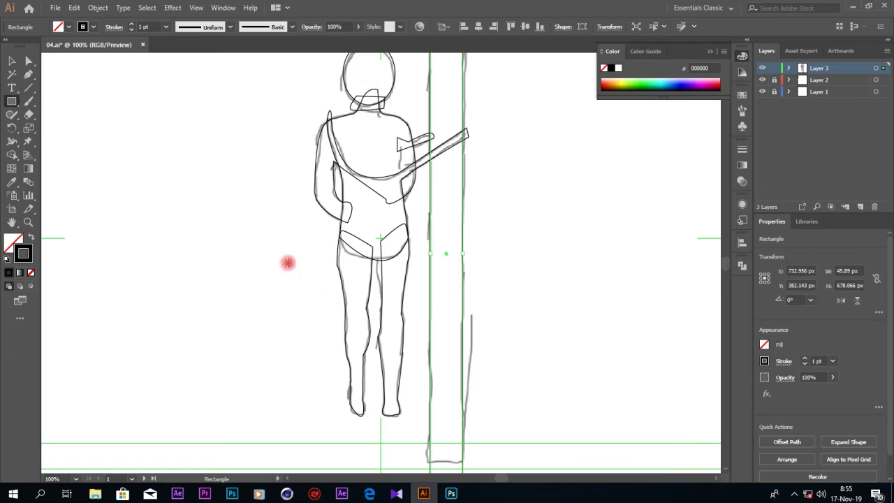
Deselect the pole, fit the whole artboard in view, and toggle the swatch layer's visibility
{"action": "left_click", "coordinate": [14, 63]}
{"action": "left_click", "coordinate": [164, 187]}
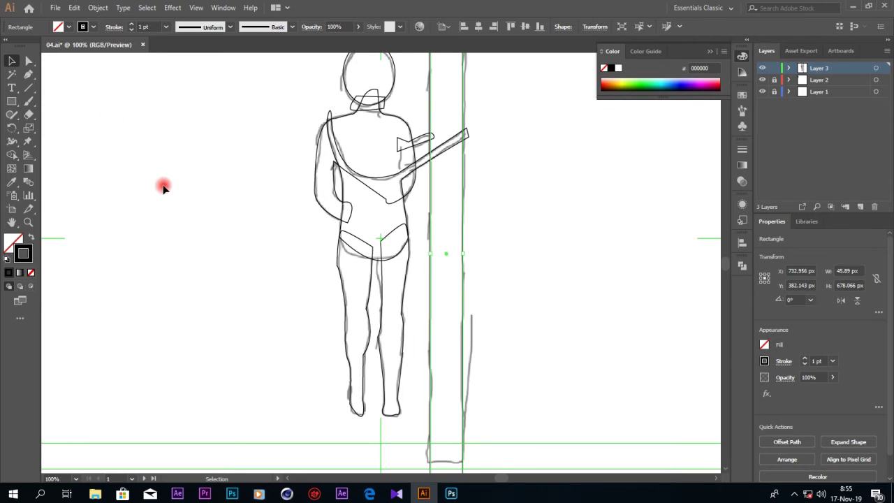
{"action": "key", "text": "ctrl+0"}
{"action": "left_click", "coordinate": [763, 79]}
{"action": "left_click", "coordinate": [763, 80]}
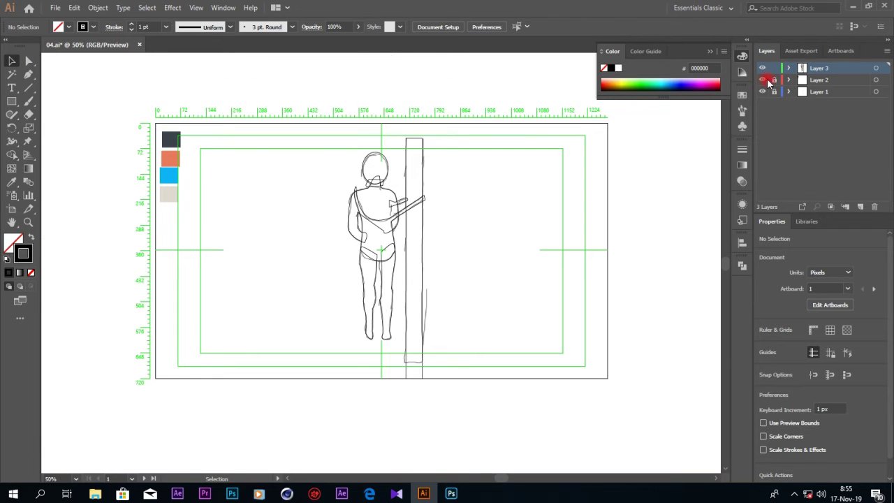
Move the swatches beside the figure, lock their layer, and fill the bag with the dark swatch
{"action": "mouse_move", "coordinate": [205, 222]}
{"action": "left_mouse_down"}
{"action": "mouse_move", "coordinate": [160, 119]}
{"action": "mouse_move", "coordinate": [326, 173]}
{"action": "left_mouse_up"}
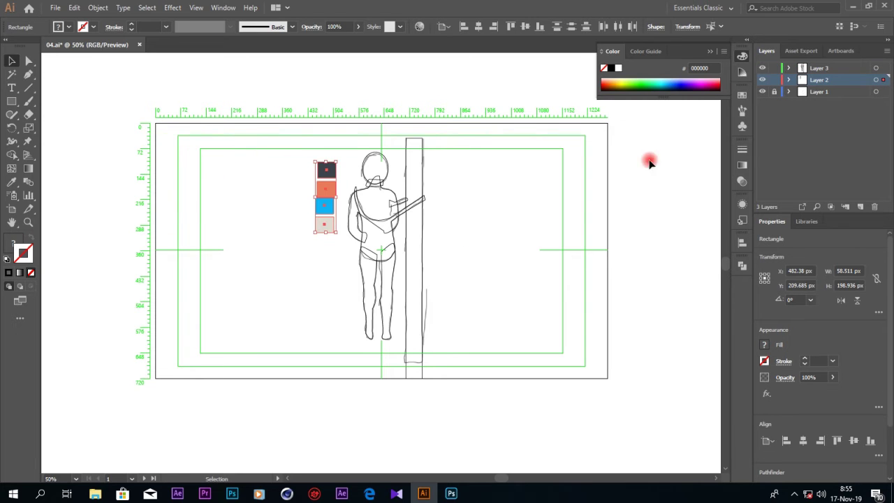
{"action": "left_click", "coordinate": [773, 80]}
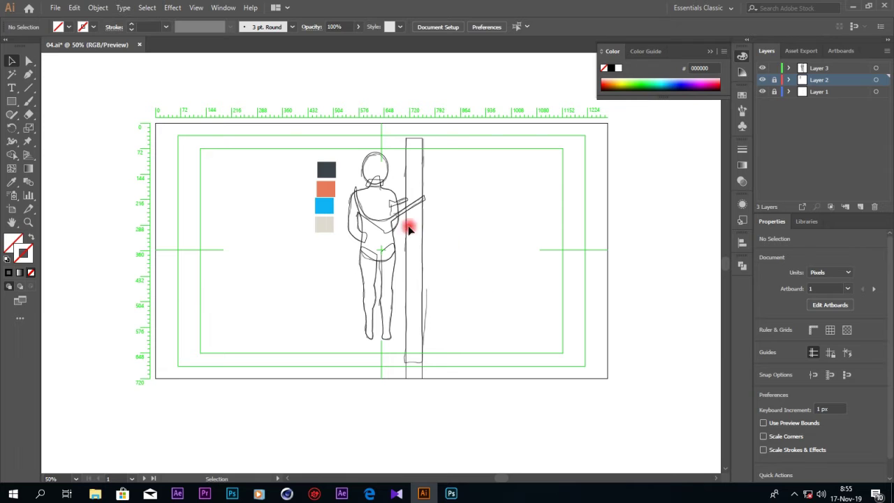
{"action": "left_click", "coordinate": [384, 240]}
{"action": "key", "text": "ctrl+plus"}
{"action": "key", "text": "ctrl+plus"}
{"action": "key", "text": "ctrl+plus"}
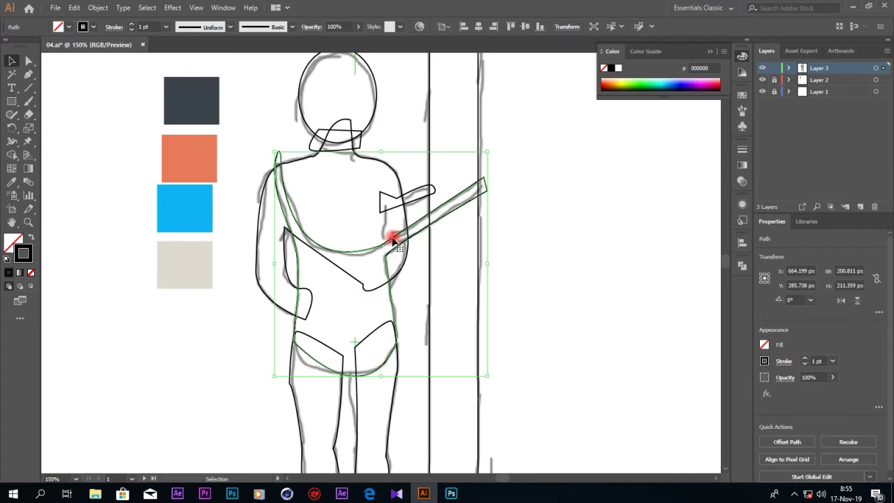
{"action": "left_click", "coordinate": [11, 181]}
{"action": "left_click", "coordinate": [193, 96]}
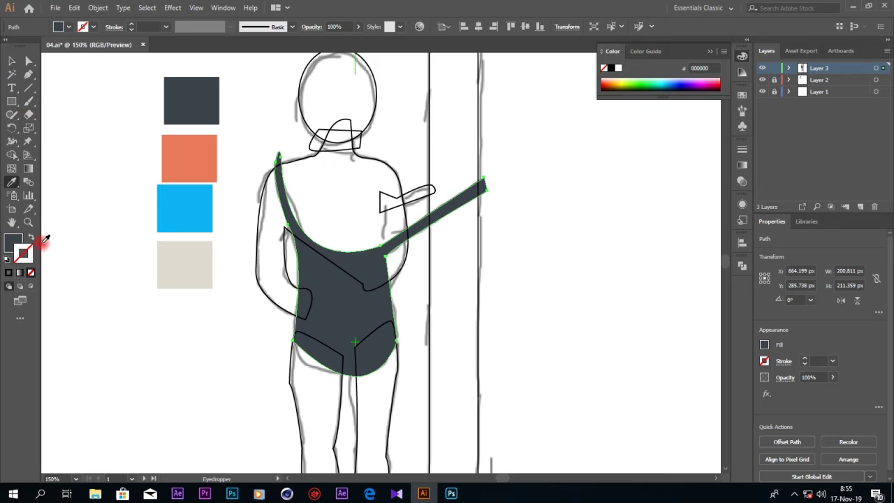
Try a near-black 0C1014 bag fill, then restore the dark grey #3C434B swatch
{"action": "double_click", "coordinate": [11, 245]}
{"action": "left_click_drag", "start_coordinate": [642, 420], "coordinate": [671, 448]}
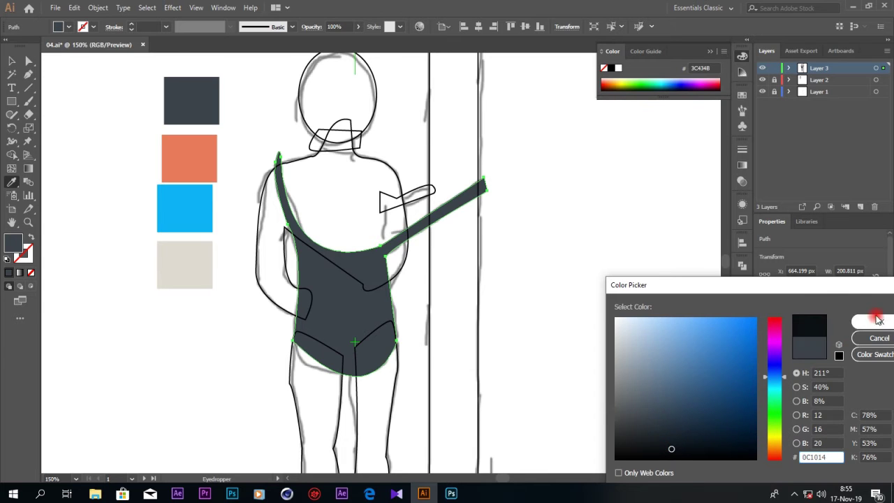
{"action": "left_click", "coordinate": [876, 321]}
{"action": "double_click", "coordinate": [12, 243]}
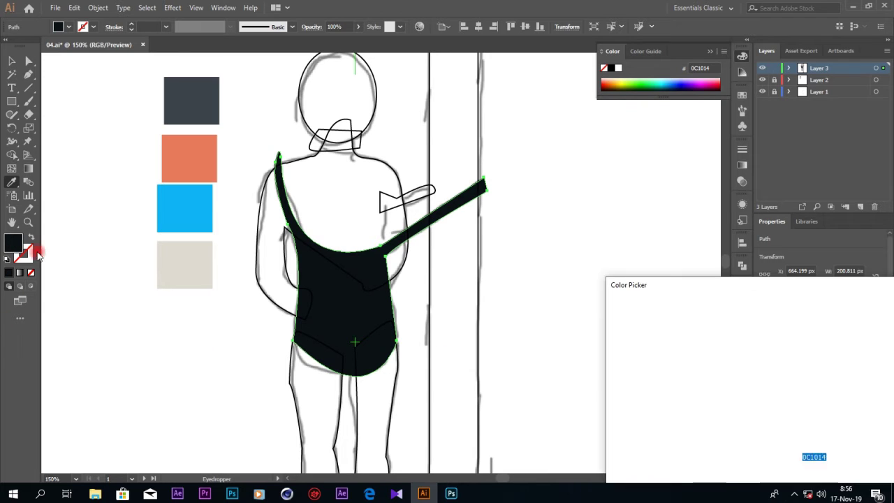
{"action": "left_click", "coordinate": [878, 338]}
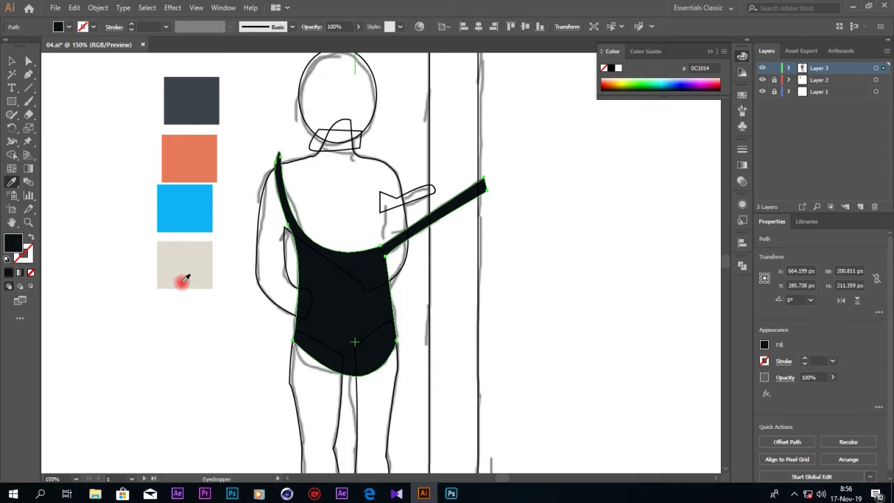
{"action": "left_click", "coordinate": [189, 91]}
Fill the head ellipse with the dark grey swatch and clear the selection
{"action": "left_click", "coordinate": [12, 60]}
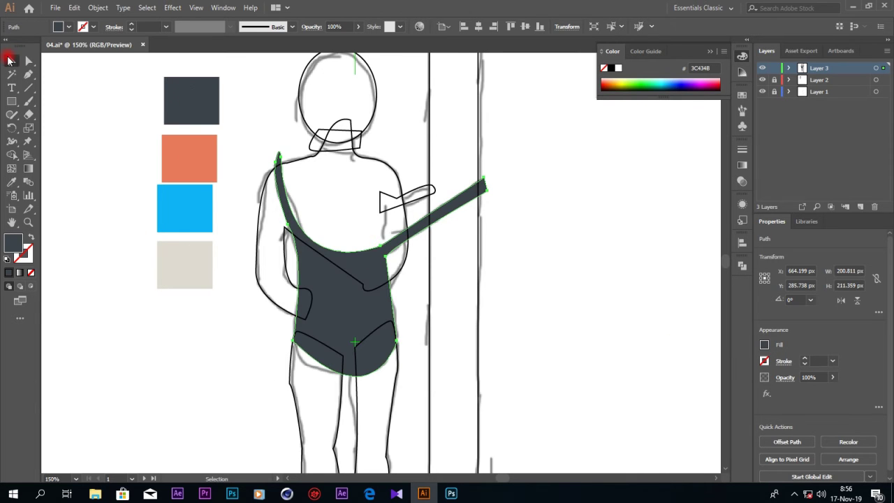
{"action": "left_click", "coordinate": [375, 85]}
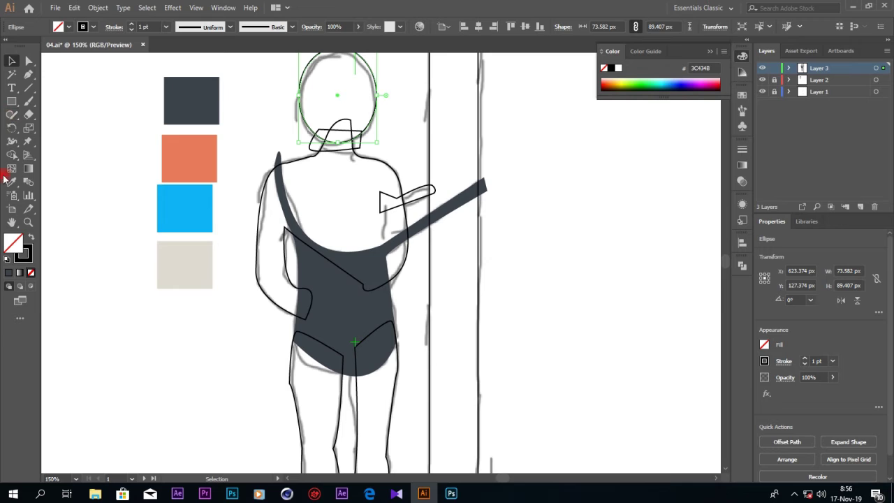
{"action": "left_click", "coordinate": [11, 182]}
{"action": "left_click", "coordinate": [201, 111]}
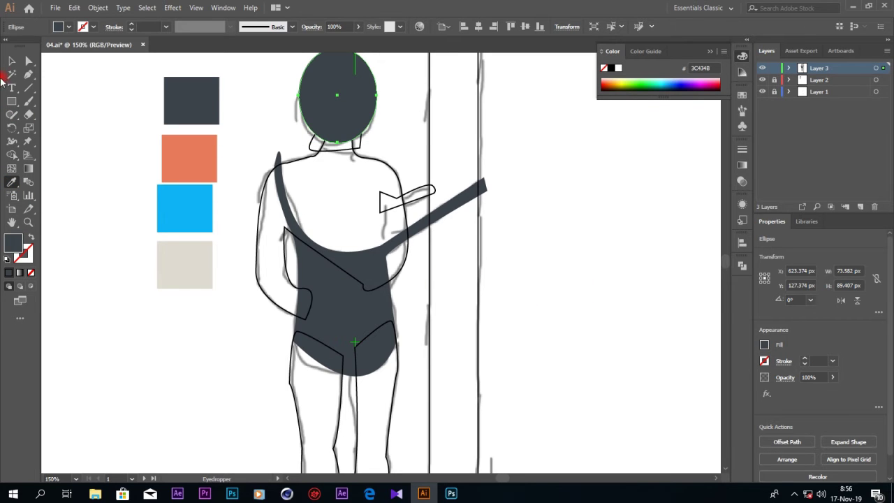
{"action": "left_click", "coordinate": [12, 60]}
{"action": "left_click", "coordinate": [269, 176]}
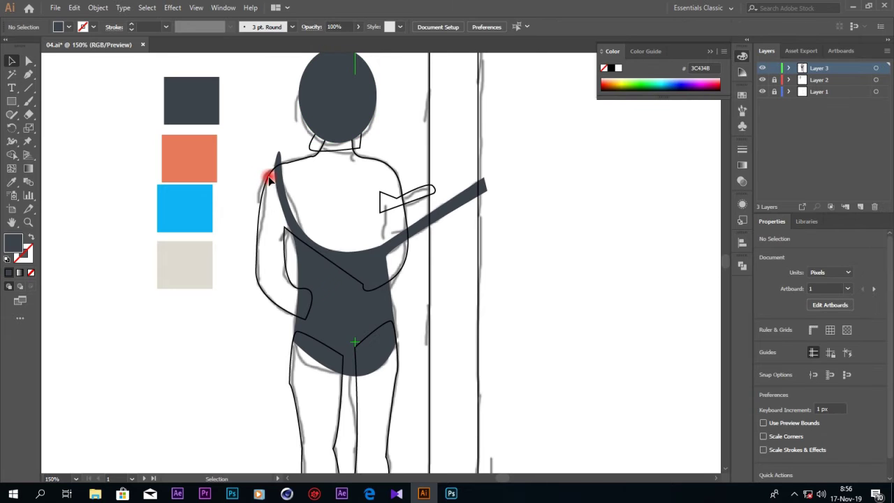
Fill the shirt and both legs with the orange skin swatch
{"action": "left_click", "coordinate": [11, 183]}
{"action": "left_click", "coordinate": [193, 149]}
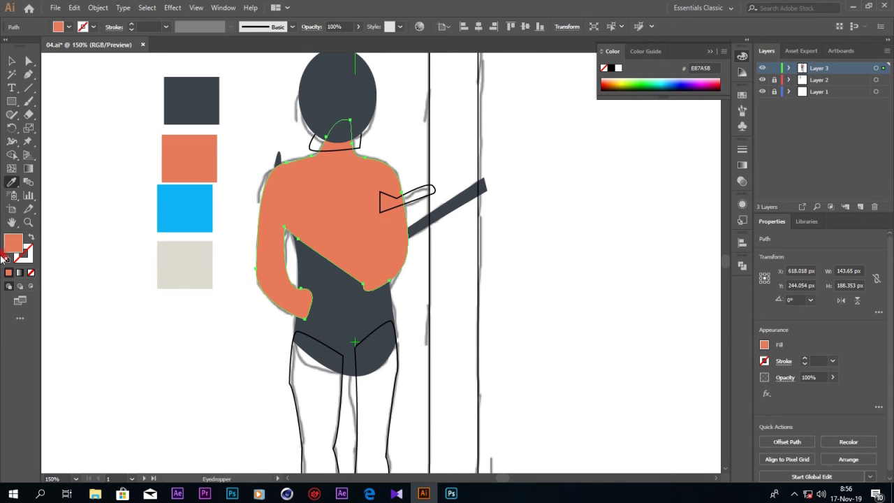
{"action": "scroll", "coordinate": [242, 299], "scroll_direction": "down", "scroll_amount": 3}
{"action": "scroll", "coordinate": [242, 299], "scroll_direction": "down", "scroll_amount": 2}
{"action": "left_click", "coordinate": [11, 61]}
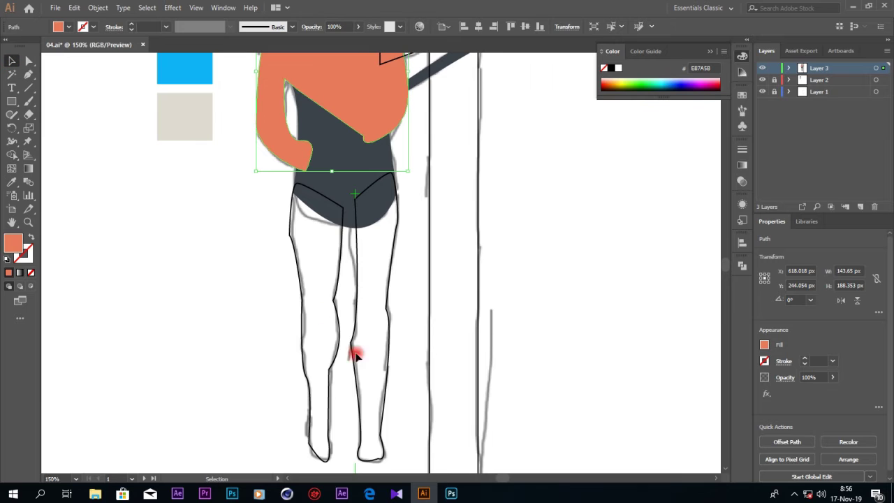
{"action": "left_click", "coordinate": [300, 288]}
{"action": "key", "text": "i"}
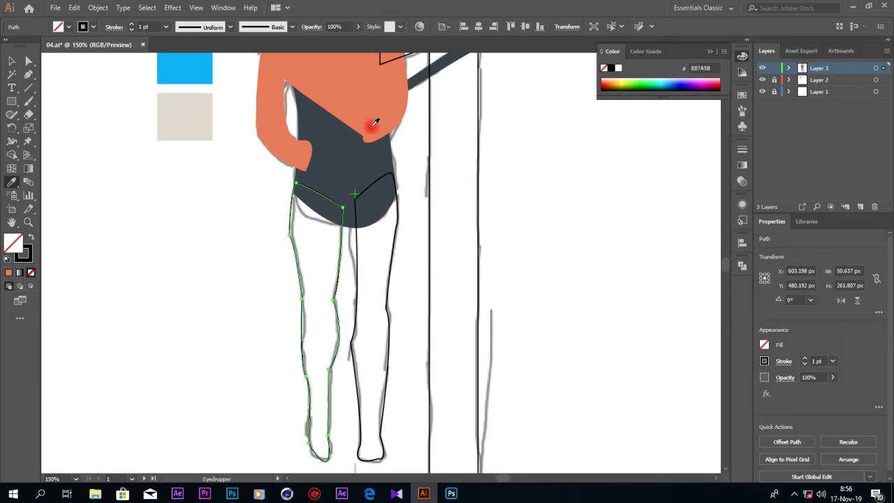
{"action": "left_click", "coordinate": [372, 99]}
{"action": "left_click", "coordinate": [12, 61]}
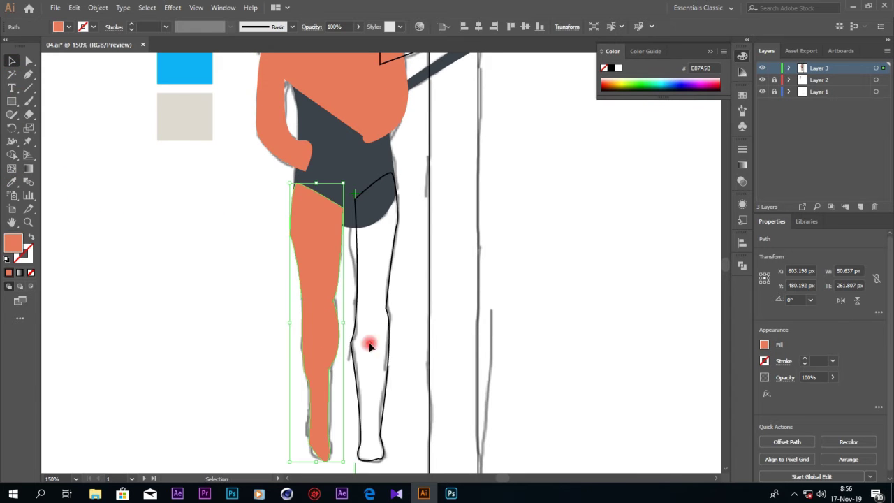
{"action": "left_click", "coordinate": [358, 351]}
{"action": "left_click", "coordinate": [11, 182]}
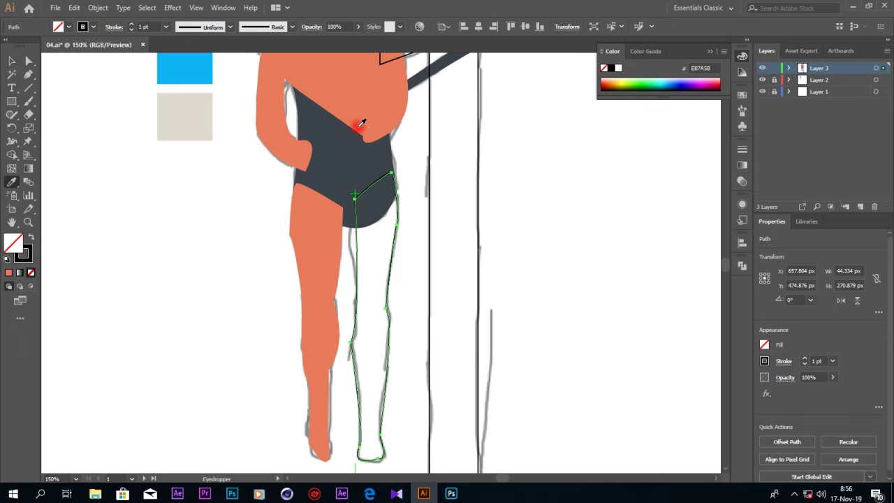
{"action": "left_click", "coordinate": [359, 100]}
Fill the tall pole rectangle with the blue swatch
{"action": "left_click", "coordinate": [7, 60]}
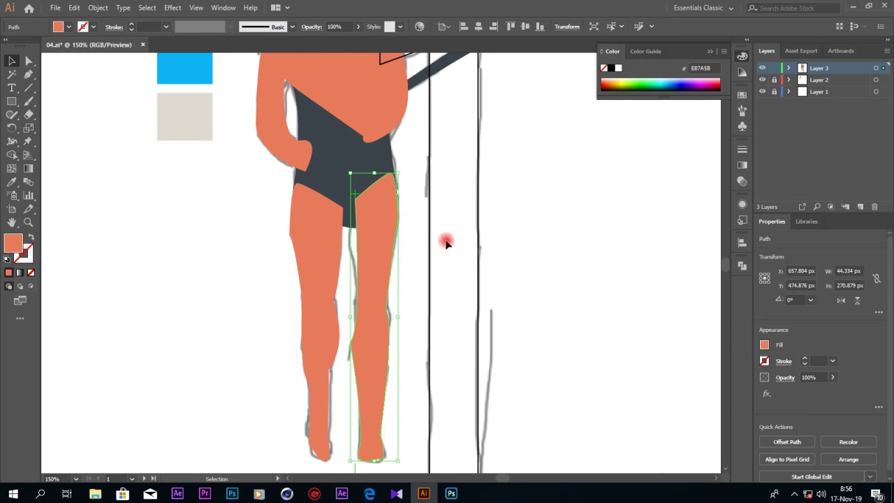
{"action": "left_click", "coordinate": [429, 209]}
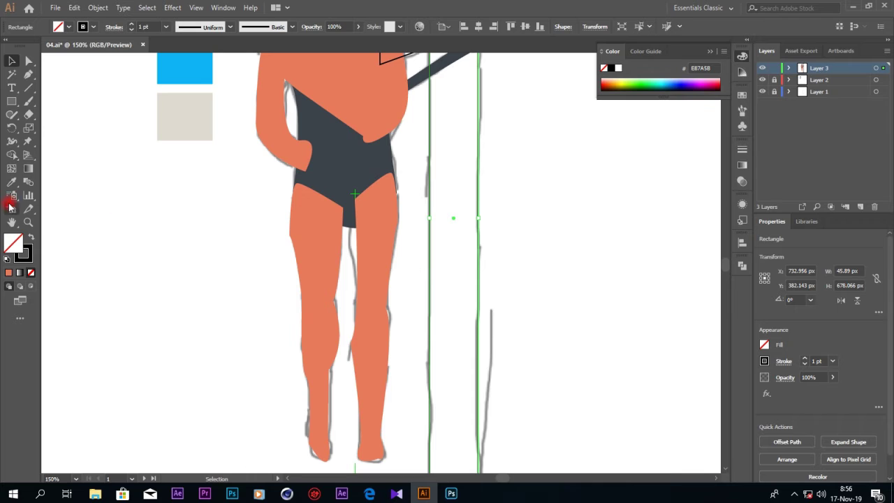
{"action": "left_click", "coordinate": [12, 182]}
{"action": "left_click", "coordinate": [189, 71]}
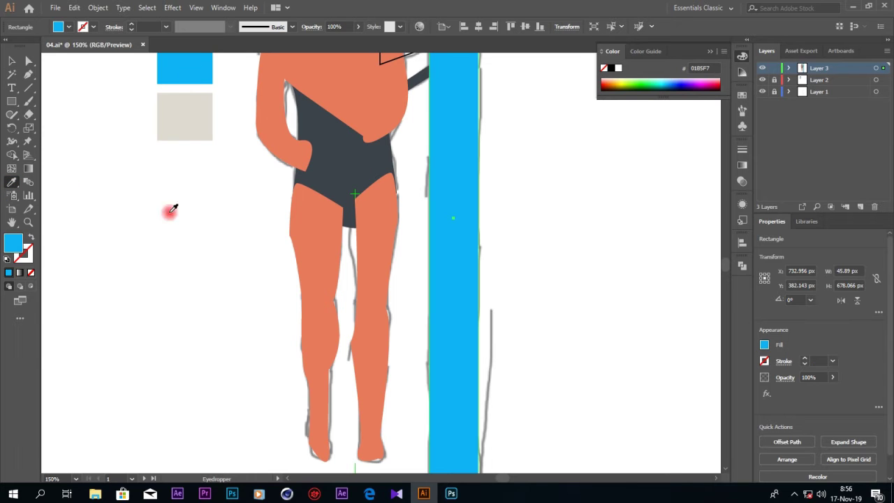
{"action": "scroll", "coordinate": [551, 260], "scroll_direction": "up", "scroll_amount": 2}
{"action": "scroll", "coordinate": [551, 259], "scroll_direction": "up", "scroll_amount": 4}
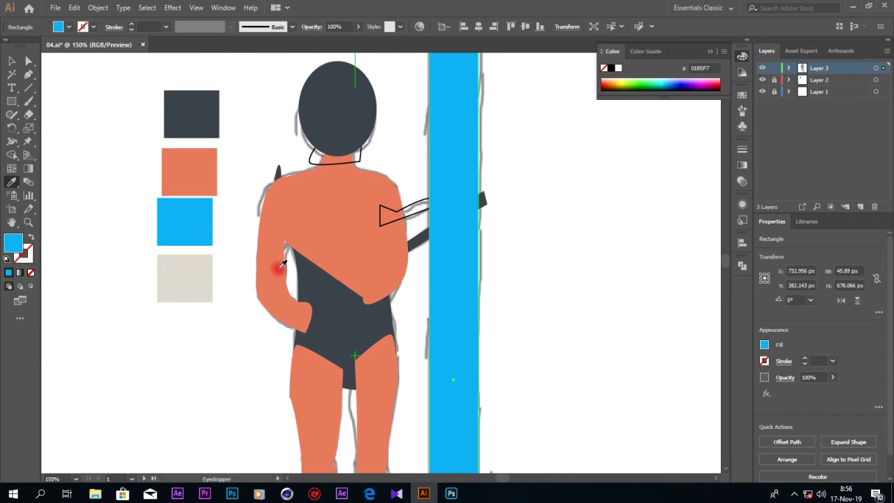
Fill the strap piece near the shoulder with the dark body colour
{"action": "left_click", "coordinate": [8, 62]}
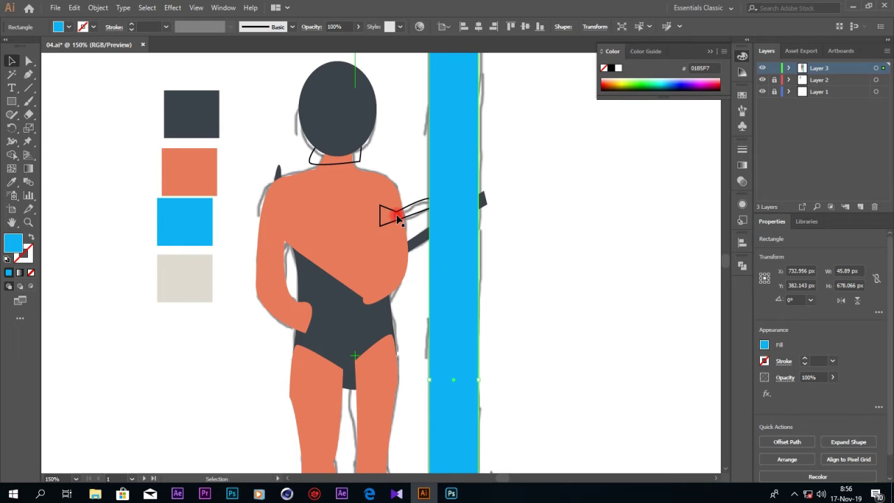
{"action": "left_click", "coordinate": [416, 204]}
{"action": "left_click", "coordinate": [416, 219]}
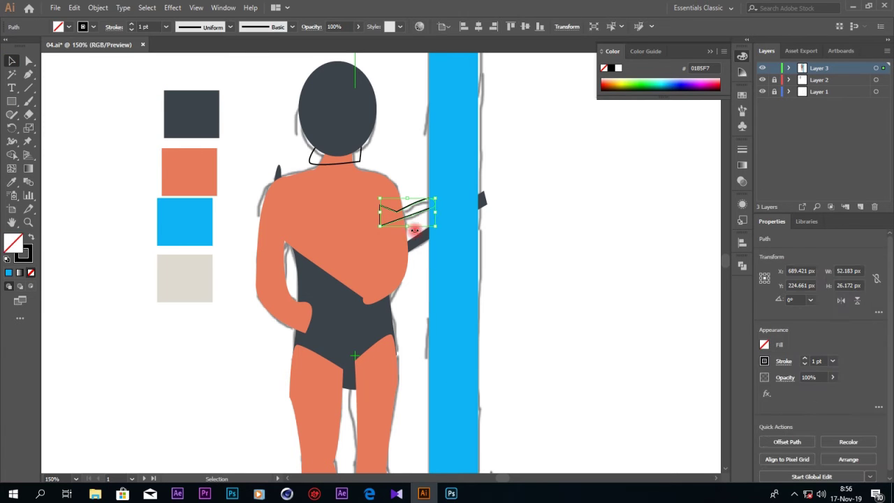
{"action": "left_click", "coordinate": [8, 183]}
{"action": "left_click", "coordinate": [343, 302]}
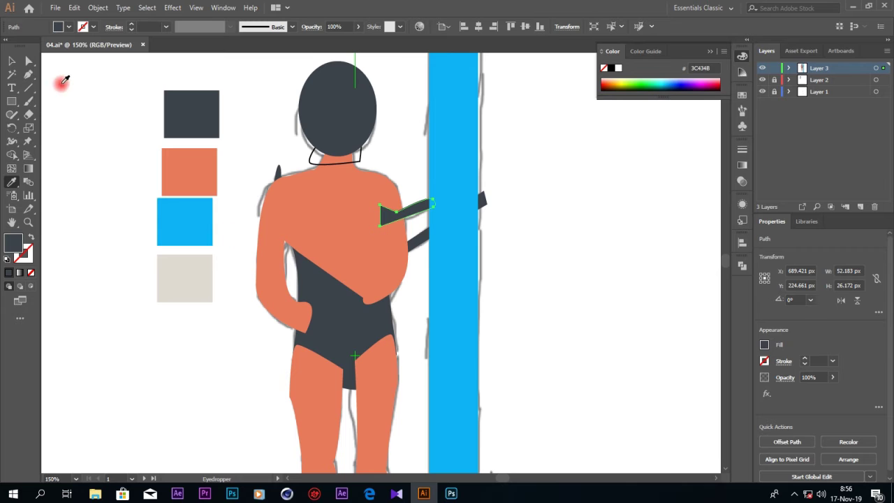
{"action": "left_click", "coordinate": [13, 61]}
Restack Layer 3: bag above the body, strap to the bottom, pole beneath the strap
{"action": "left_click", "coordinate": [788, 68]}
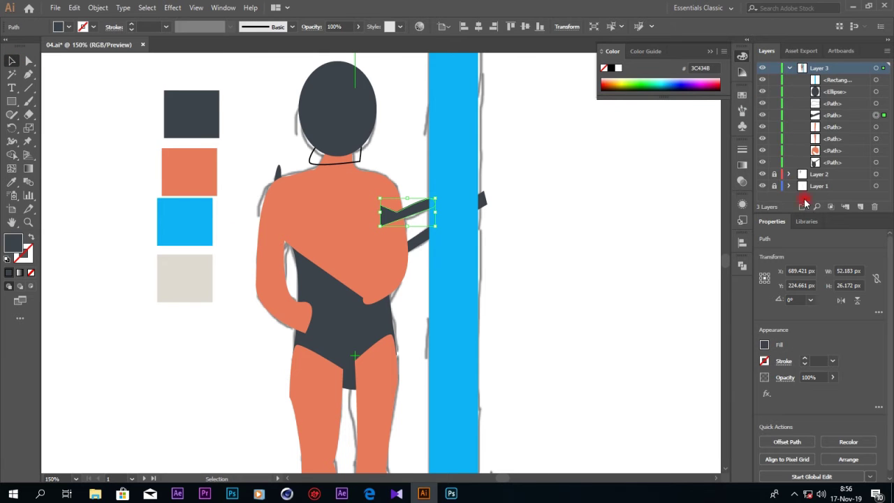
{"action": "left_click_drag", "start_coordinate": [827, 169], "coordinate": [829, 125]}
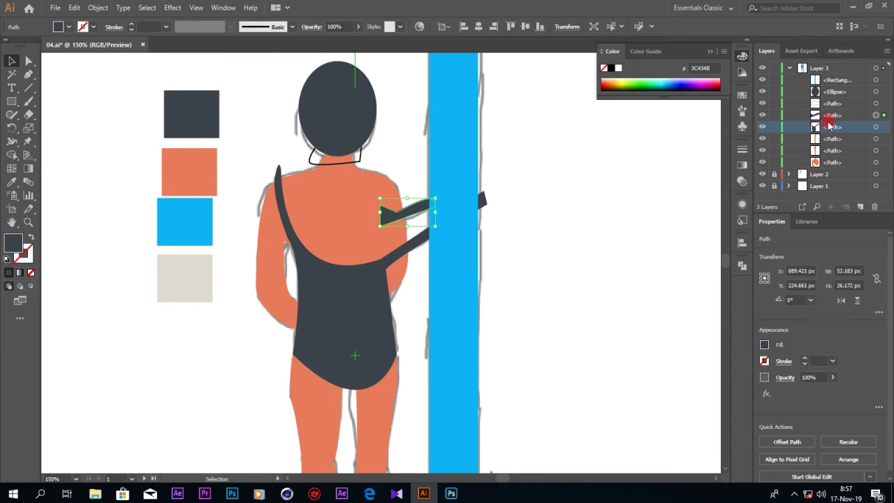
{"action": "scroll", "coordinate": [654, 184], "scroll_direction": "down", "scroll_amount": 2}
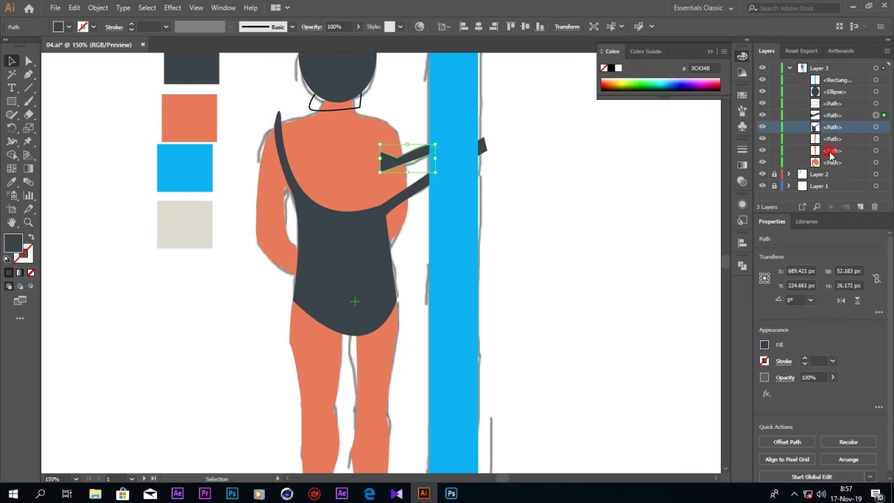
{"action": "left_click", "coordinate": [829, 120]}
{"action": "left_click_drag", "start_coordinate": [829, 121], "coordinate": [831, 168]}
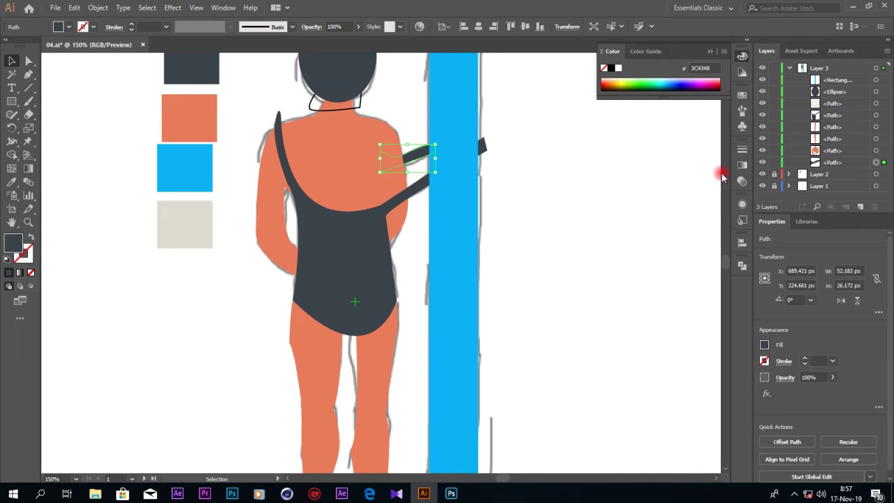
{"action": "left_click_drag", "start_coordinate": [831, 80], "coordinate": [836, 120]}
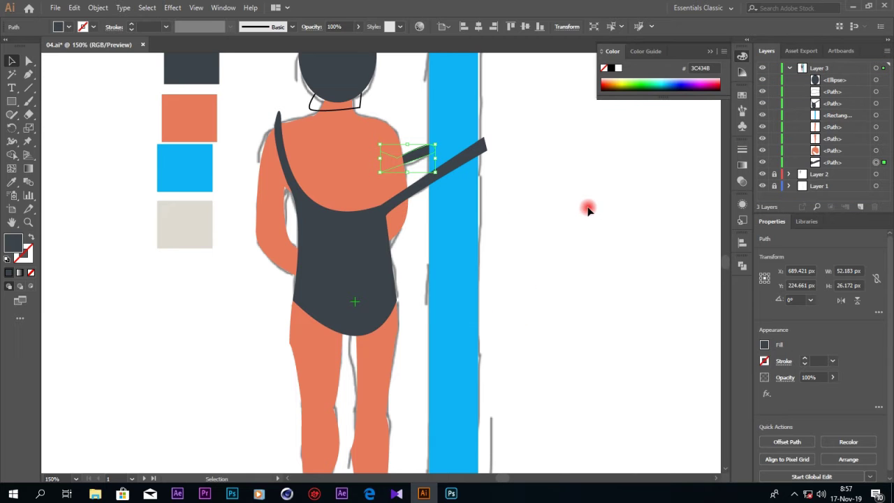
{"action": "scroll", "coordinate": [588, 205], "scroll_direction": "down", "scroll_amount": 3}
{"action": "left_click", "coordinate": [317, 225]}
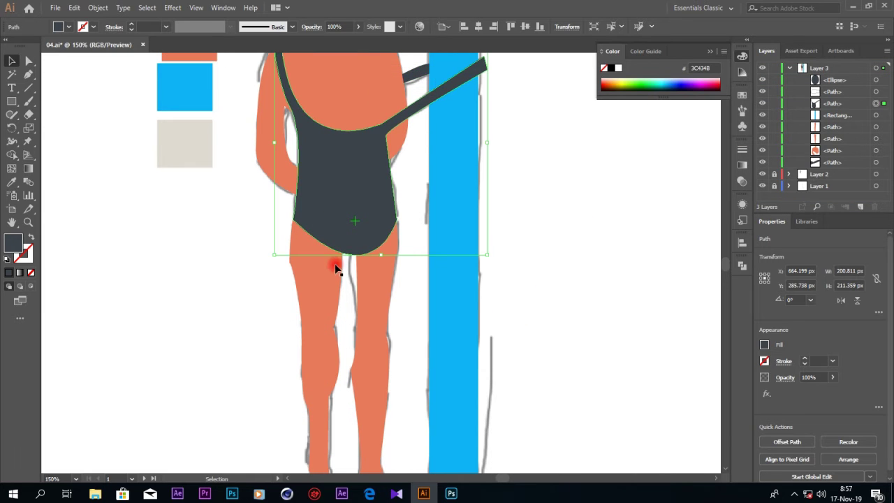
Drag the bag's bottom anchors and curve to round its lower corners and smooth the hip curve
{"action": "left_click", "coordinate": [29, 63]}
{"action": "left_click", "coordinate": [335, 236]}
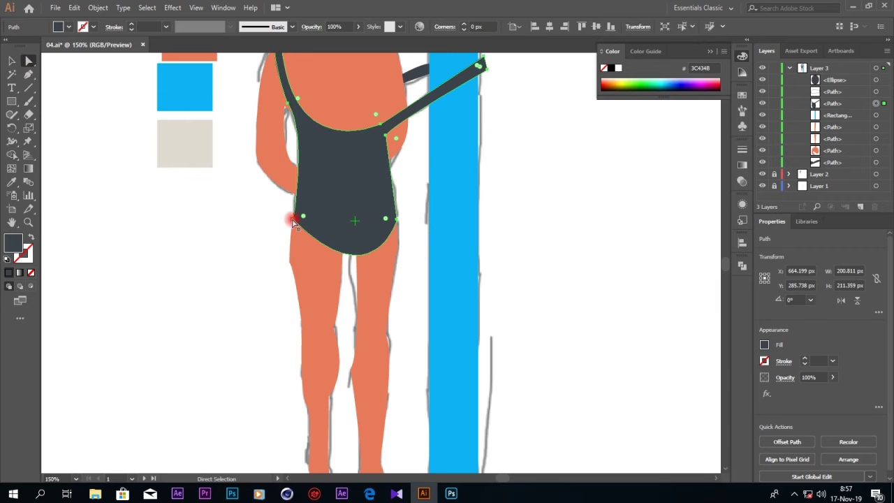
{"action": "left_click_drag", "start_coordinate": [294, 224], "coordinate": [366, 300]}
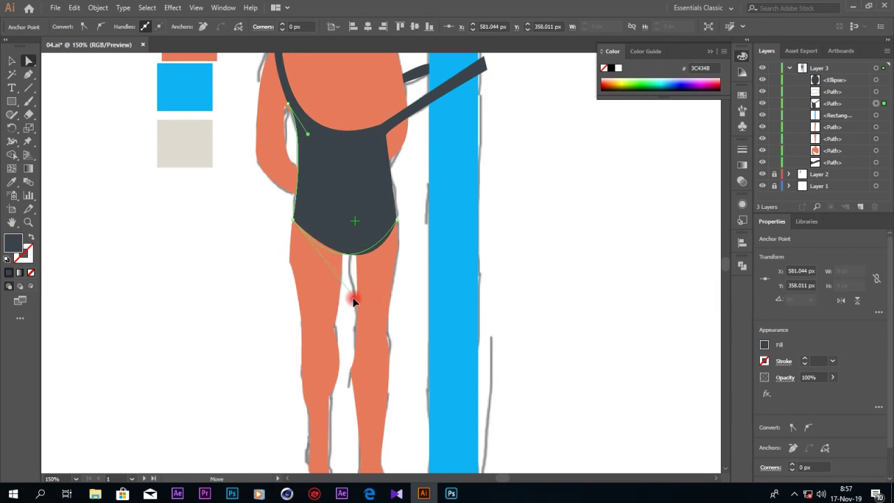
{"action": "left_click_drag", "start_coordinate": [343, 293], "coordinate": [341, 289]}
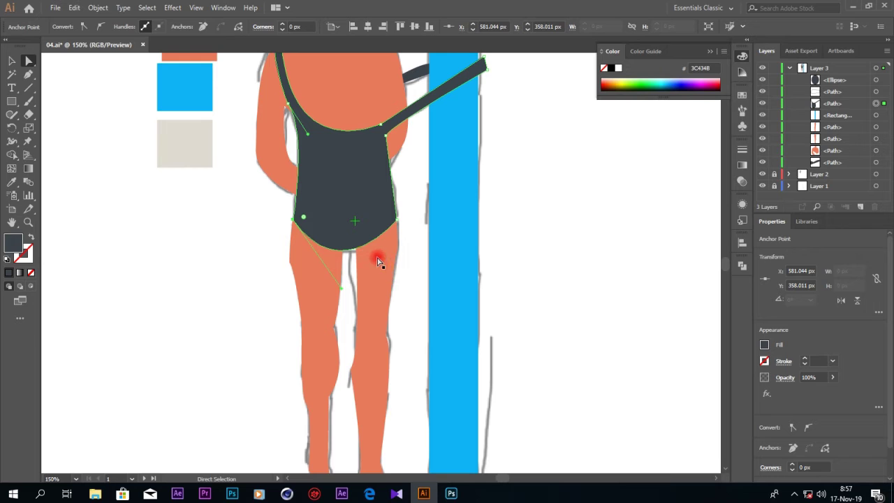
{"action": "left_click", "coordinate": [396, 222]}
{"action": "left_click", "coordinate": [321, 234]}
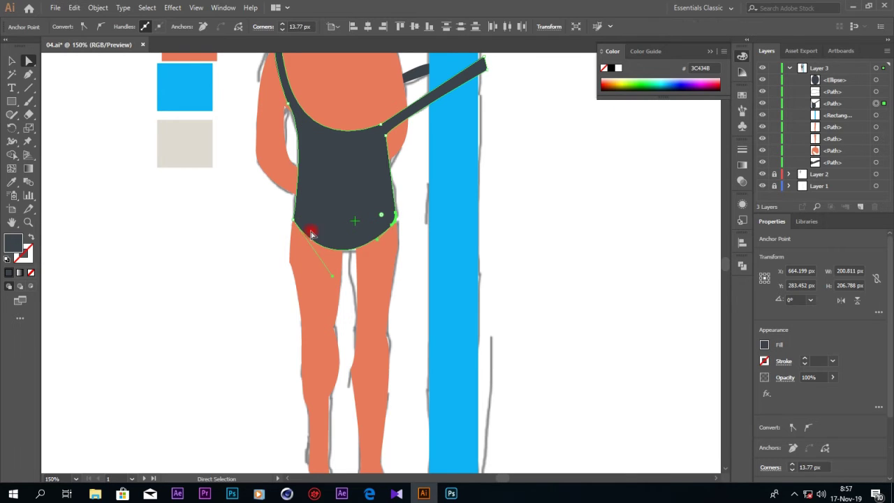
{"action": "left_click", "coordinate": [301, 224]}
{"action": "left_click", "coordinate": [312, 218]}
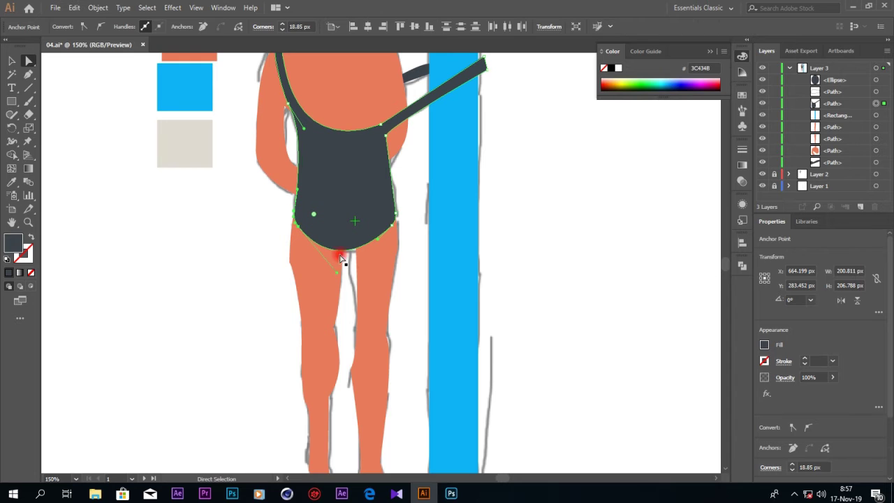
{"action": "left_click_drag", "start_coordinate": [378, 239], "coordinate": [378, 248]}
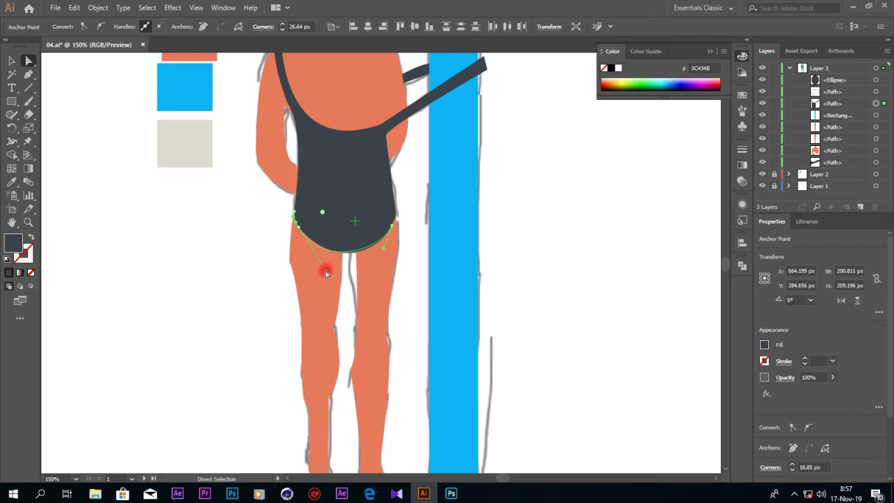
{"action": "left_click", "coordinate": [583, 302]}
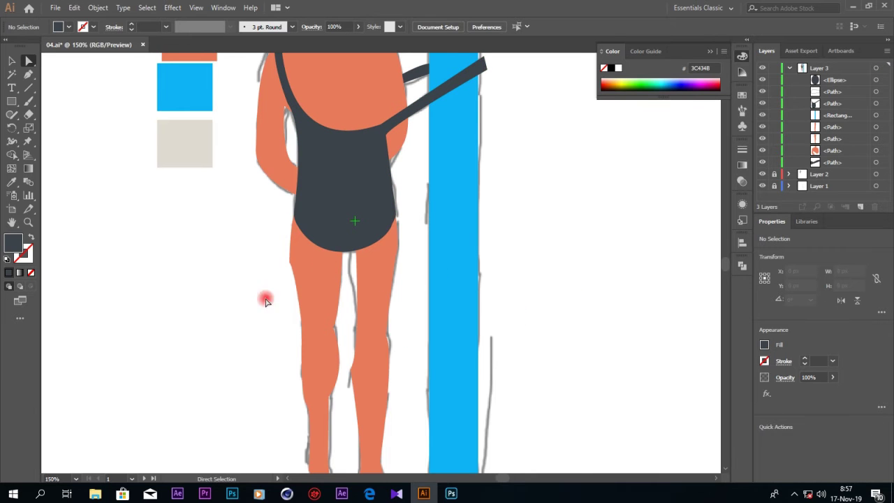
Convert the left leg's hip and knee anchors to smooth points
{"action": "left_click", "coordinate": [297, 261]}
{"action": "left_click", "coordinate": [301, 260]}
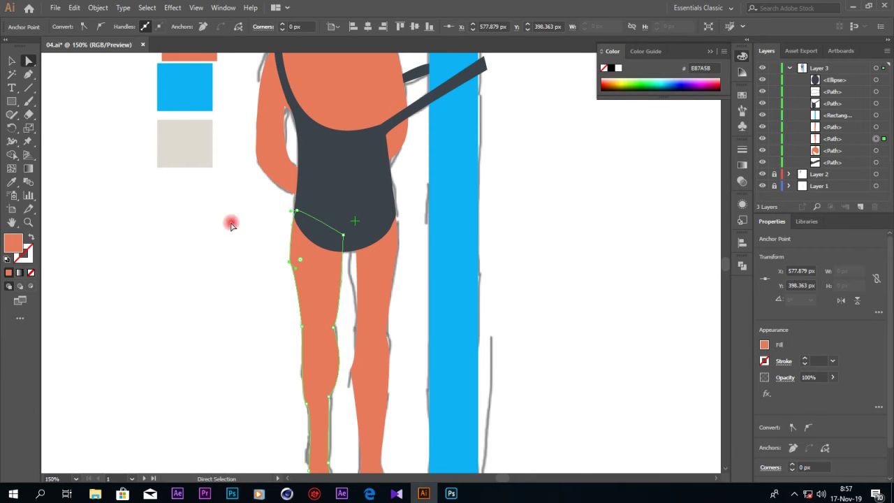
{"action": "left_click", "coordinate": [101, 26]}
{"action": "scroll", "coordinate": [325, 358], "scroll_direction": "down", "scroll_amount": 1}
{"action": "left_click", "coordinate": [331, 299]}
{"action": "left_click", "coordinate": [100, 27]}
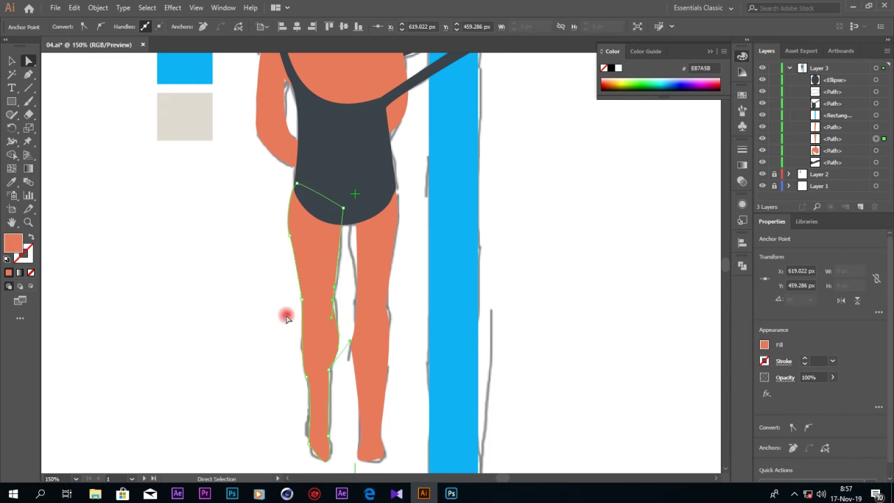
Smooth the lower shin anchor on the left leg and nudge it to the right
{"action": "left_click", "coordinate": [328, 368]}
{"action": "left_click", "coordinate": [97, 25]}
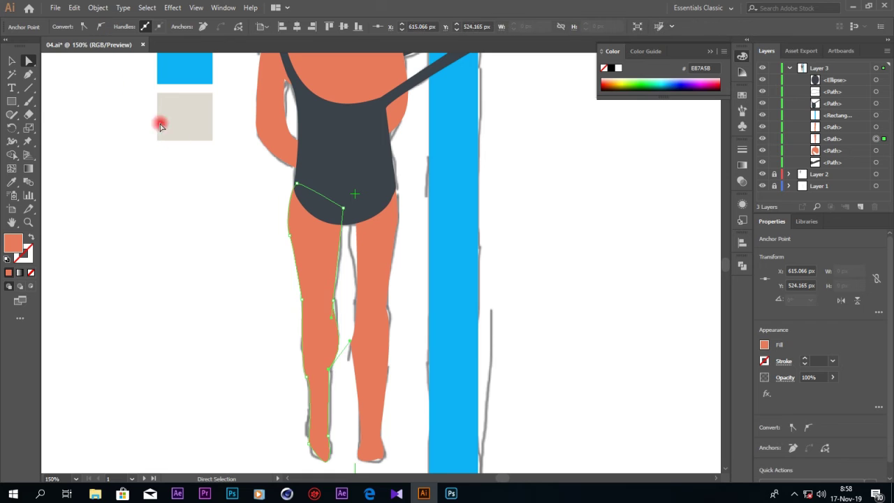
{"action": "left_click_drag", "start_coordinate": [330, 374], "coordinate": [333, 396]}
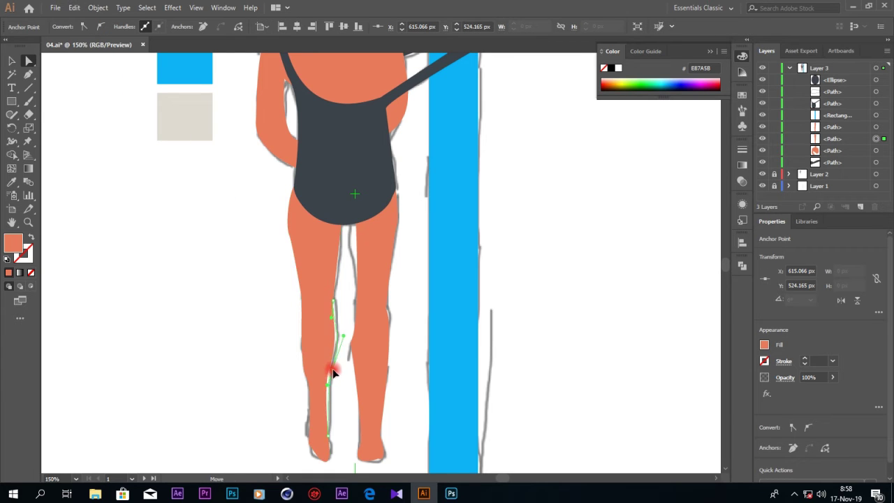
{"action": "scroll", "coordinate": [336, 395], "scroll_direction": "down", "scroll_amount": 3}
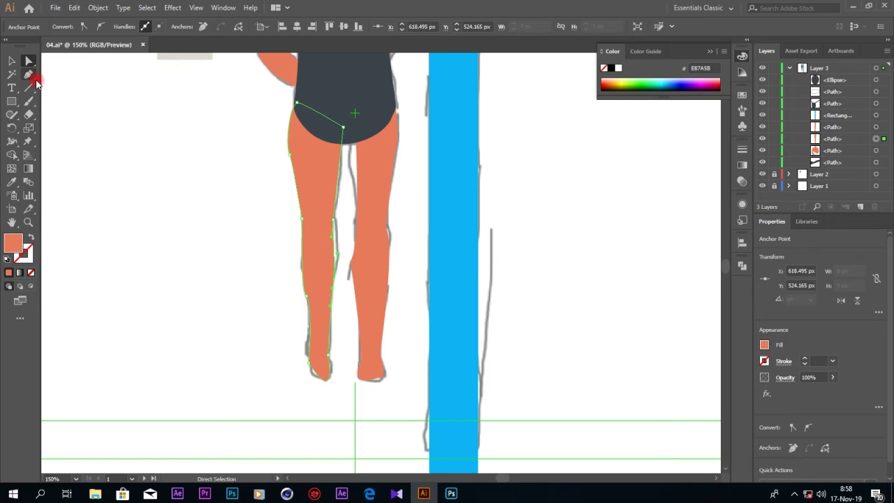
{"action": "left_click_drag", "start_coordinate": [35, 80], "coordinate": [65, 101]}
Add a point on the foot outline, then curve its left edge and bottom toward the sketch
{"action": "left_click_drag", "start_coordinate": [314, 376], "coordinate": [354, 395]}
{"action": "key", "text": "ctrl+equal"}
{"action": "key", "text": "ctrl+equal"}
{"action": "key", "text": "ctrl+equal"}
{"action": "key", "text": "ctrl+equal"}
{"action": "key", "text": "ctrl+equal"}
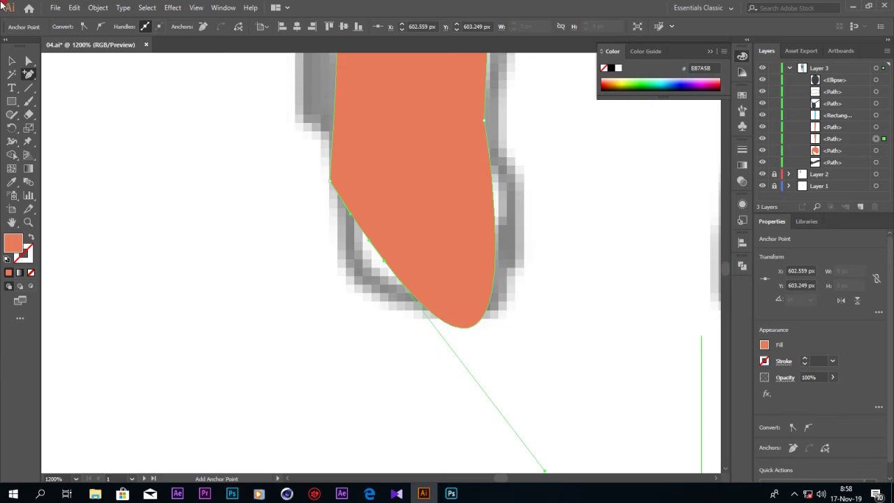
{"action": "left_click_drag", "start_coordinate": [388, 268], "coordinate": [362, 286]}
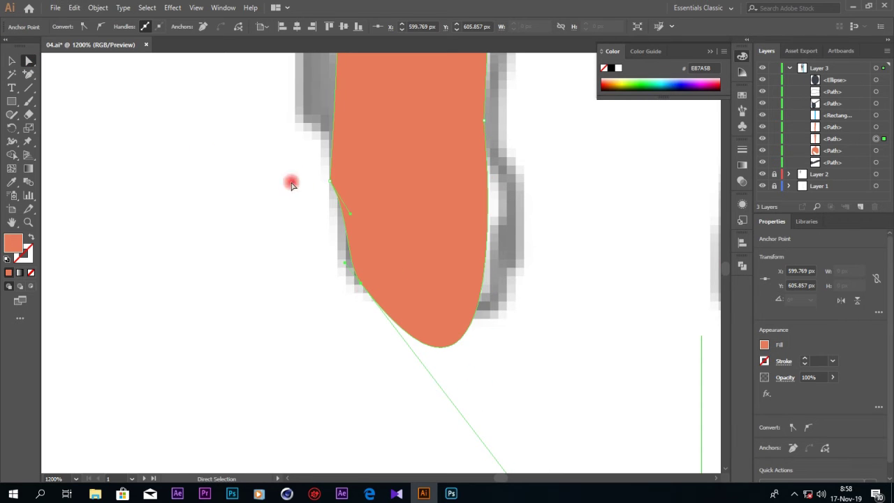
{"action": "left_click", "coordinate": [331, 180]}
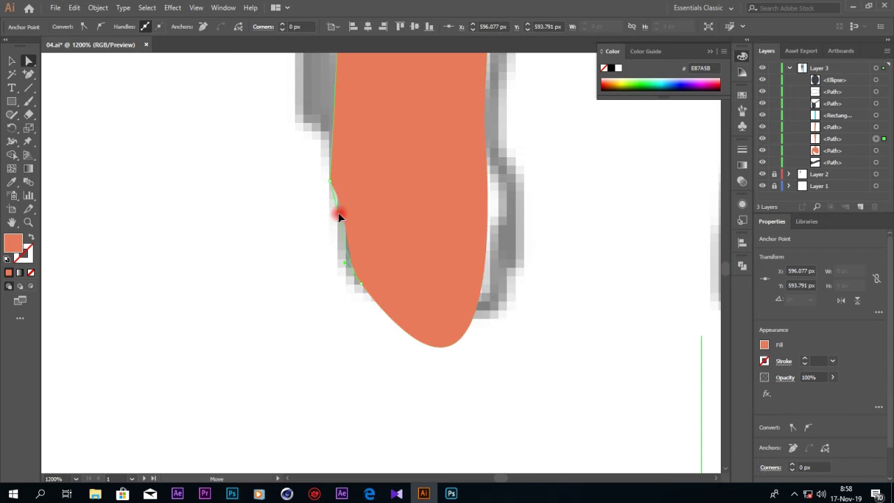
{"action": "left_click_drag", "start_coordinate": [338, 216], "coordinate": [329, 209]}
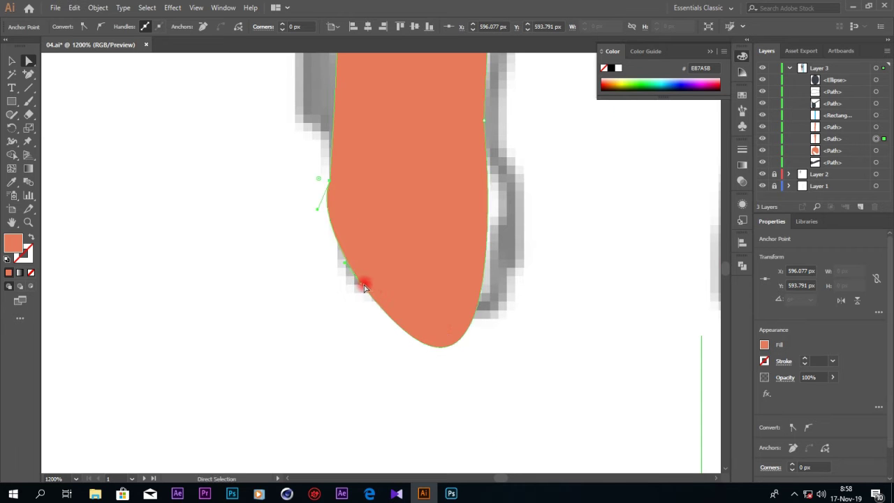
{"action": "left_click_drag", "start_coordinate": [485, 126], "coordinate": [525, 444]}
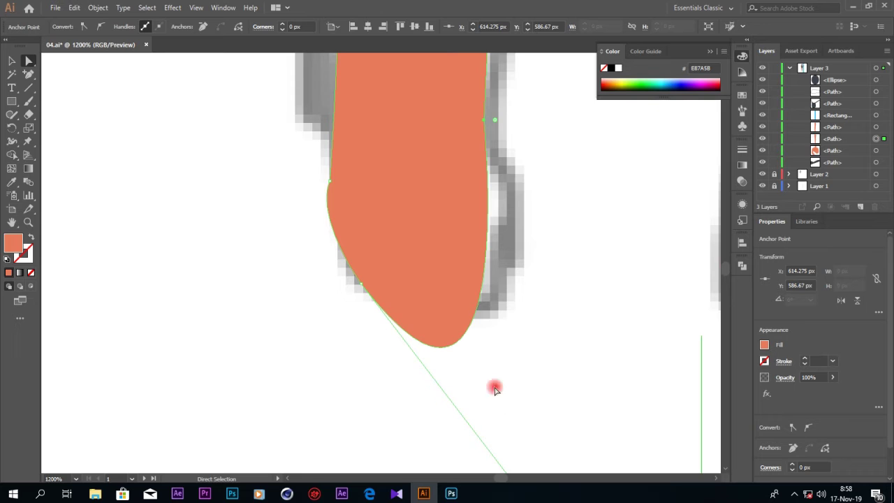
{"action": "mouse_move", "coordinate": [520, 439]}
{"action": "left_mouse_down"}
{"action": "mouse_move", "coordinate": [513, 274]}
{"action": "mouse_move", "coordinate": [593, 244]}
{"action": "mouse_move", "coordinate": [610, 243]}
{"action": "mouse_move", "coordinate": [614, 256]}
{"action": "left_mouse_up"}
Refine the foot's left-edge and lower-left anchors into a rounded heel, then deselect
{"action": "scroll", "coordinate": [549, 300], "scroll_direction": "up", "scroll_amount": 3}
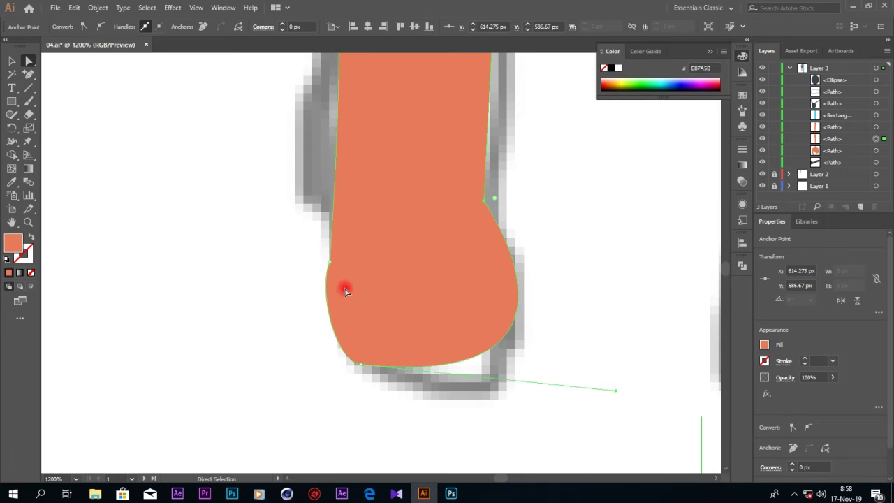
{"action": "left_click", "coordinate": [332, 264]}
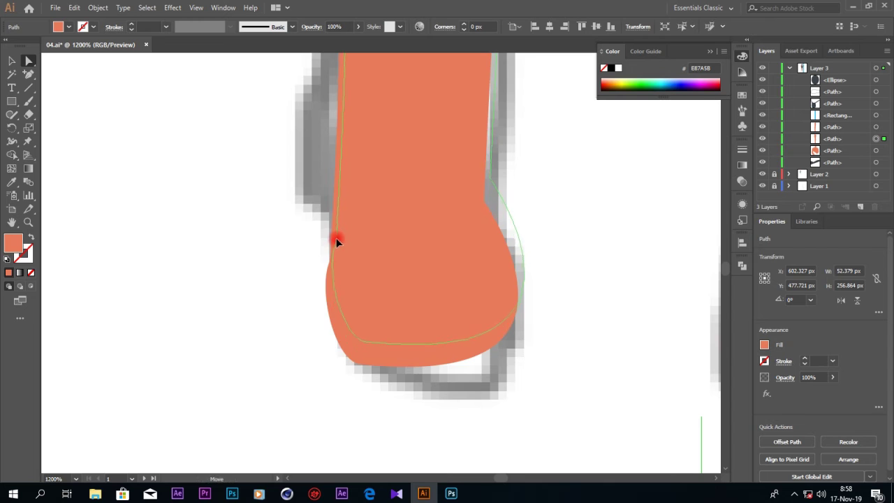
{"action": "mouse_move", "coordinate": [332, 266]}
{"action": "left_mouse_down"}
{"action": "mouse_move", "coordinate": [329, 239]}
{"action": "mouse_move", "coordinate": [340, 220]}
{"action": "mouse_move", "coordinate": [355, 225]}
{"action": "left_mouse_up"}
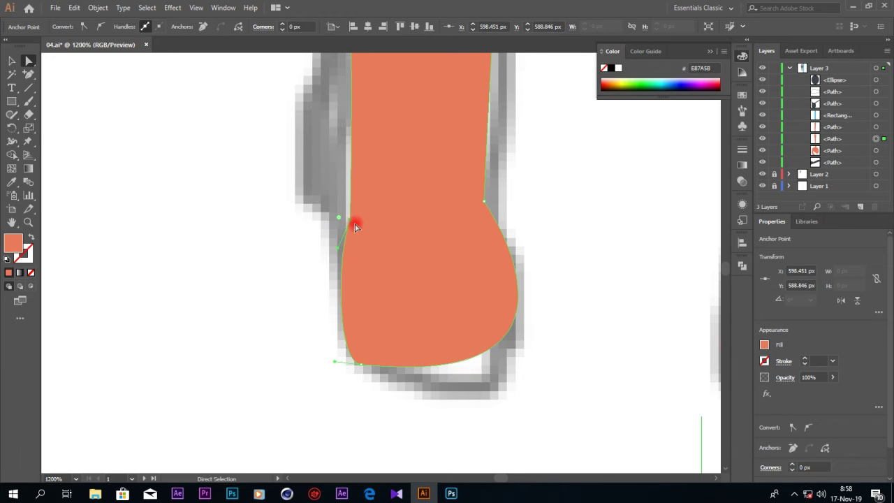
{"action": "left_click", "coordinate": [328, 250]}
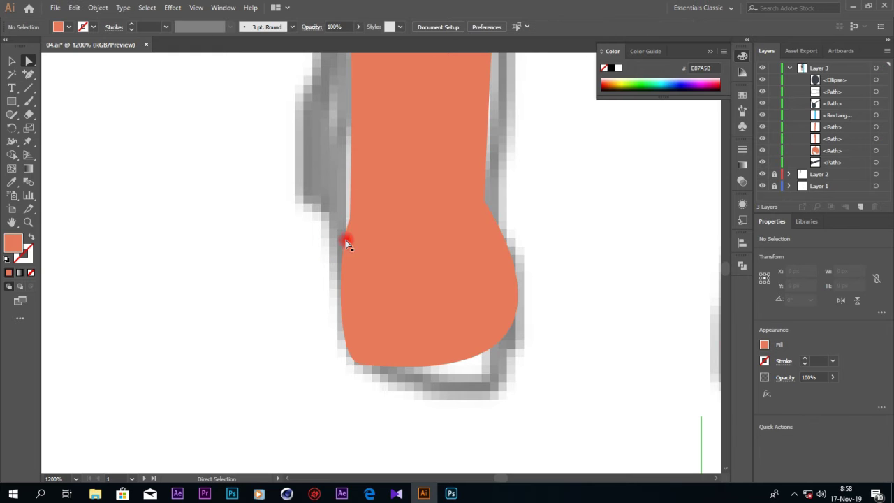
{"action": "left_click", "coordinate": [341, 329]}
{"action": "left_click_drag", "start_coordinate": [331, 361], "coordinate": [303, 353]}
{"action": "left_click", "coordinate": [568, 331]}
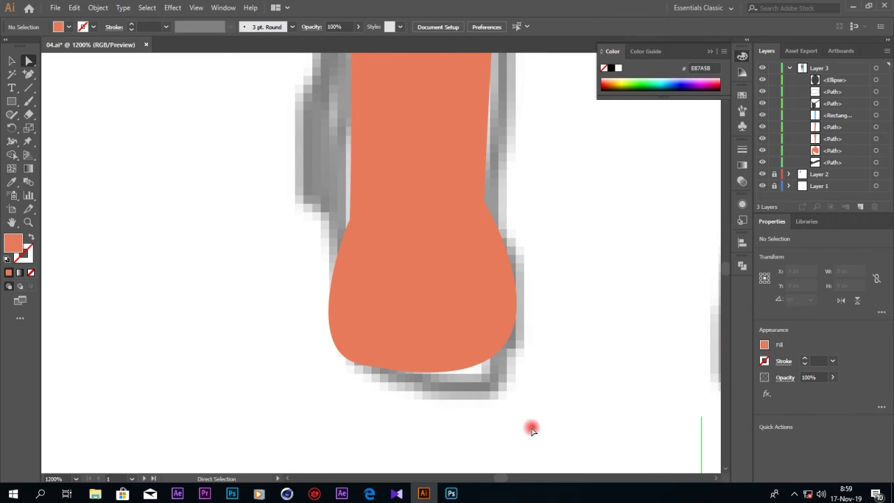
Raise the right foot's bottom-left and left anchors, and lower its bottom anchor slightly
{"action": "key", "text": "ctrl+minus"}
{"action": "key", "text": "ctrl+minus"}
{"action": "left_click", "coordinate": [525, 290]}
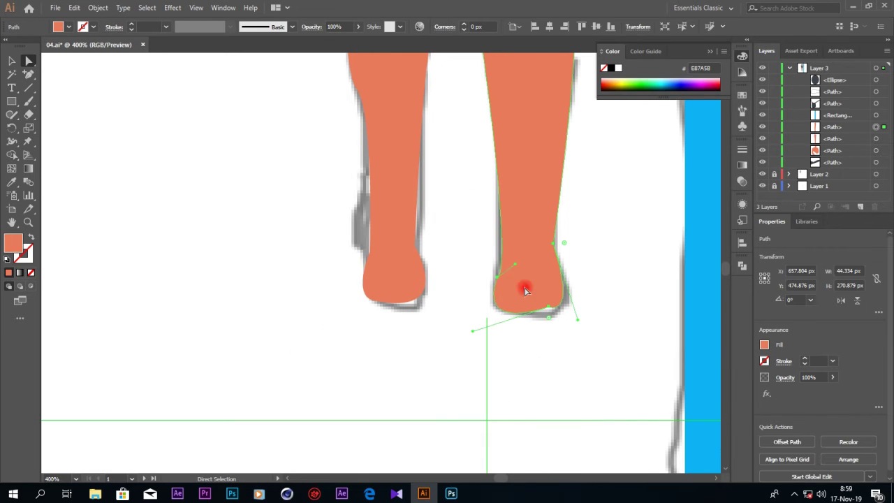
{"action": "left_click_drag", "start_coordinate": [495, 277], "coordinate": [498, 265]}
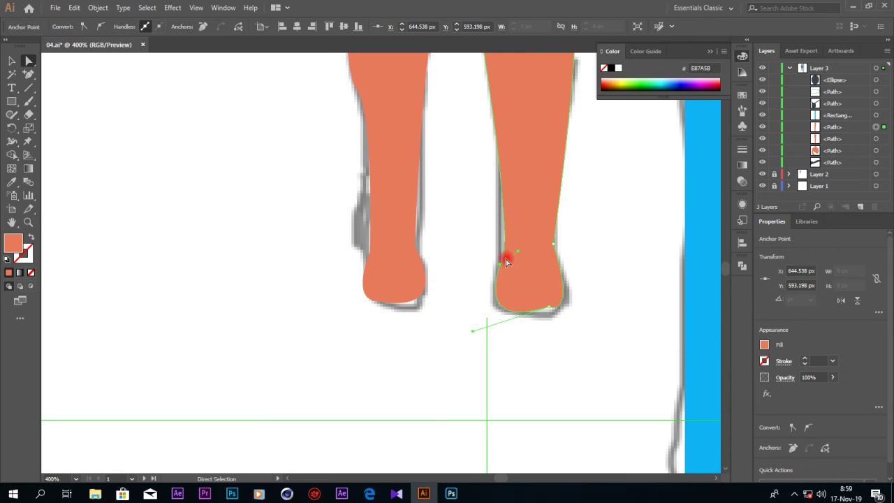
{"action": "left_click_drag", "start_coordinate": [501, 264], "coordinate": [504, 247]}
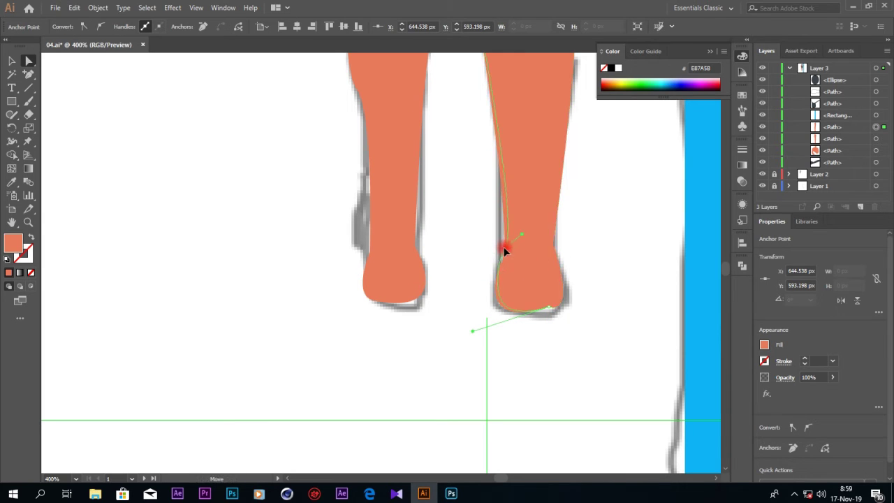
{"action": "left_click", "coordinate": [549, 309]}
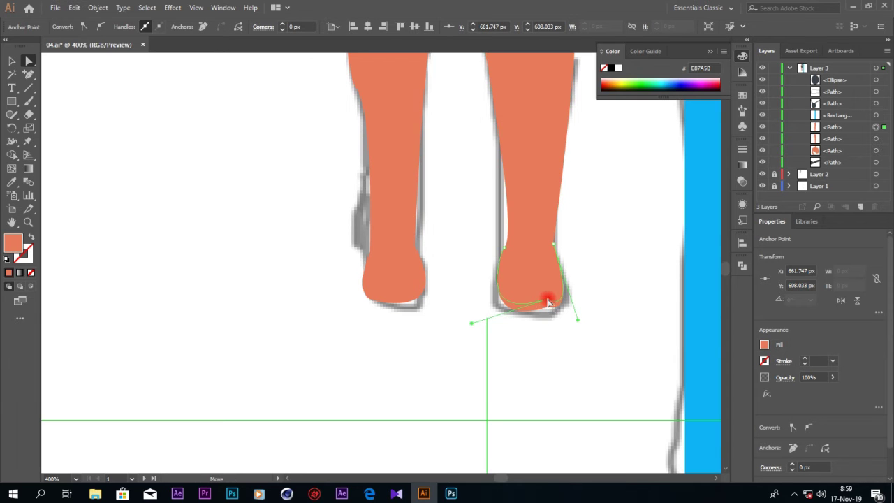
{"action": "key", "text": "ctrl+z"}
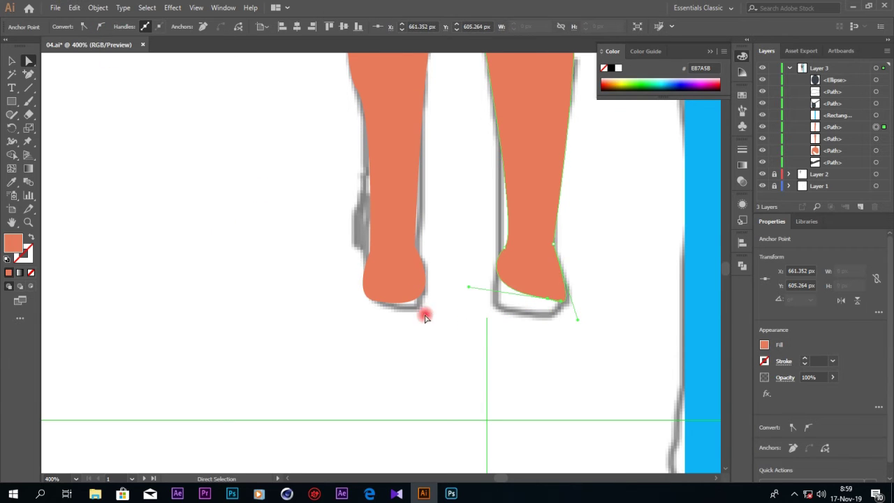
{"action": "mouse_move", "coordinate": [544, 307]}
{"action": "left_mouse_down"}
{"action": "mouse_move", "coordinate": [544, 317]}
{"action": "mouse_move", "coordinate": [548, 304]}
{"action": "left_mouse_up"}
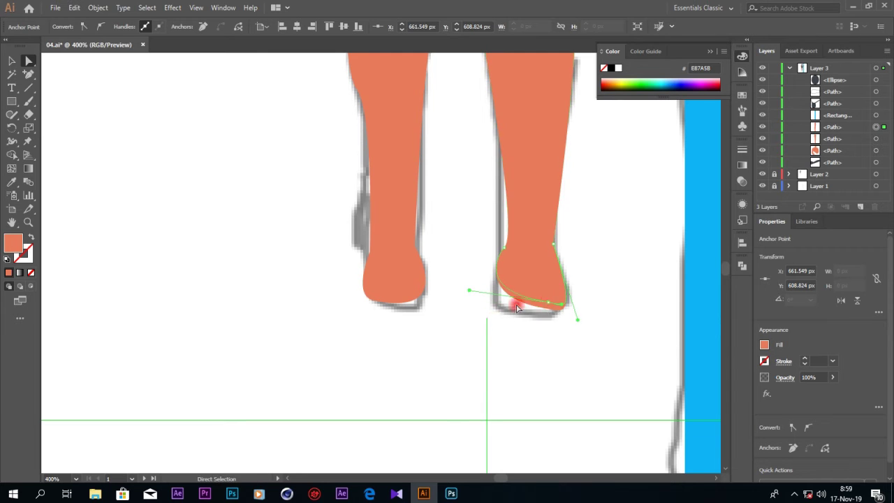
Curve the right foot's sole and heel to match the sketch, then zoom out to both legs
{"action": "left_click", "coordinate": [504, 248]}
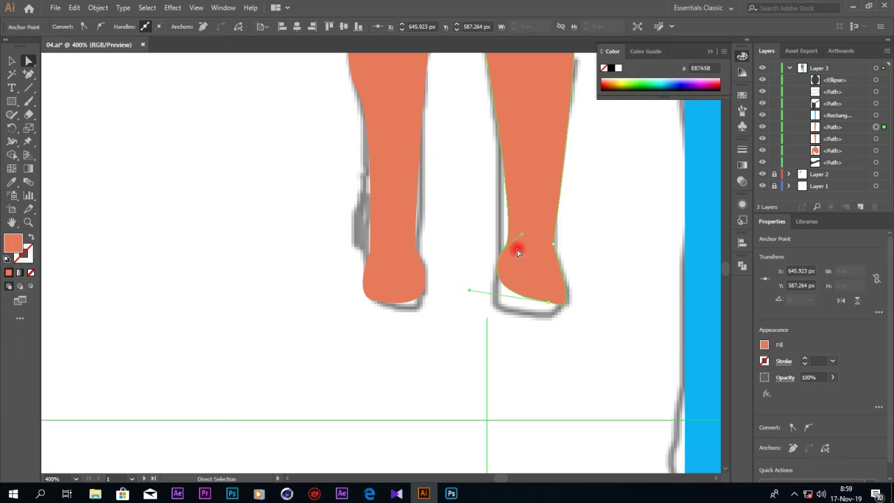
{"action": "left_click_drag", "start_coordinate": [468, 291], "coordinate": [458, 315]}
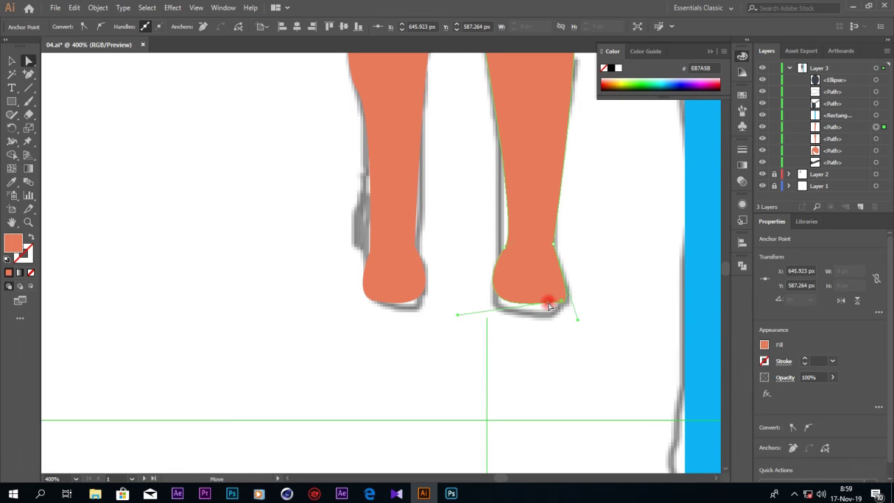
{"action": "left_click", "coordinate": [524, 341]}
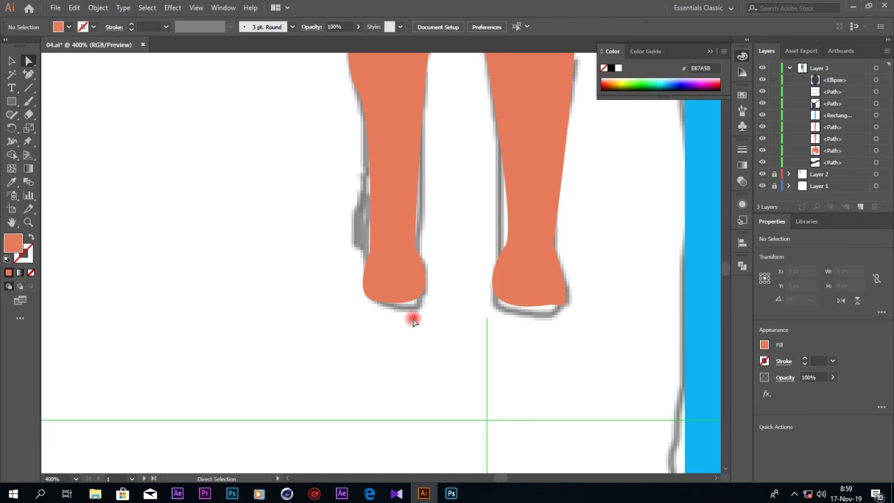
{"action": "left_click", "coordinate": [549, 301]}
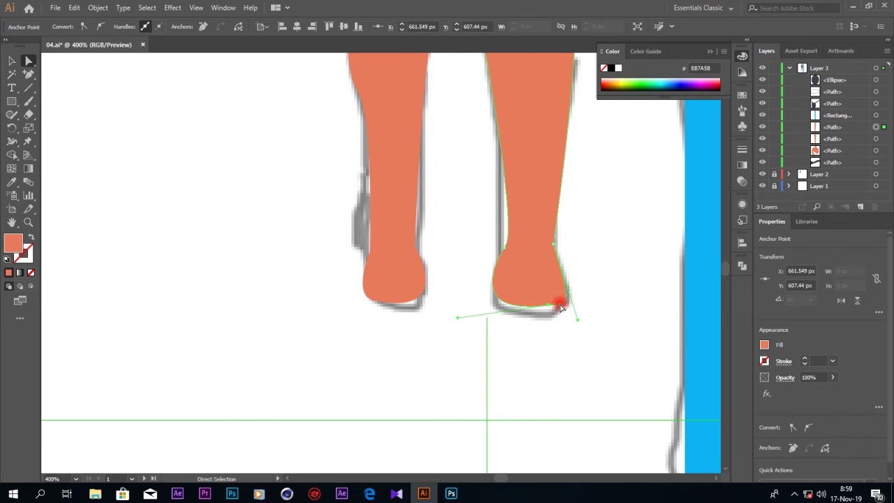
{"action": "left_click_drag", "start_coordinate": [580, 323], "coordinate": [587, 313]}
{"action": "left_click", "coordinate": [580, 352]}
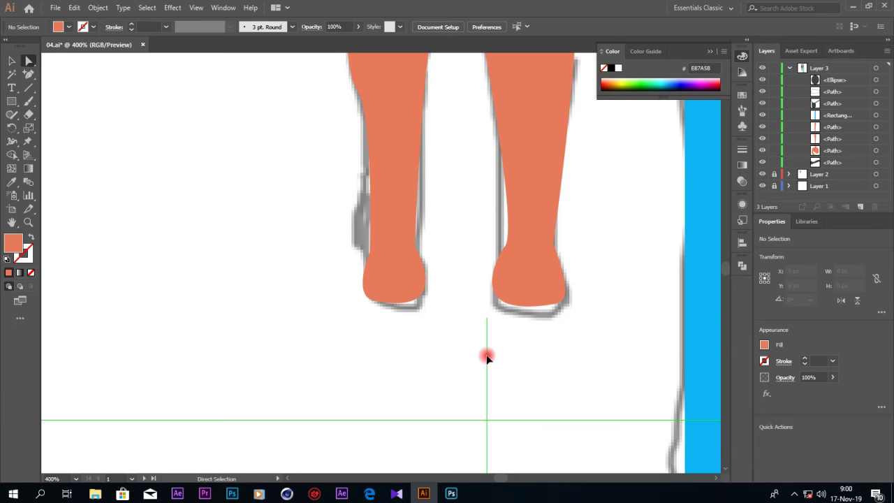
{"action": "key", "text": "ctrl+minus"}
{"action": "key", "text": "ctrl+minus"}
{"action": "scroll", "coordinate": [486, 328], "scroll_direction": "up", "scroll_amount": 3}
Turn the right leg's inner-edge anchor into a corner and straighten the leg's left edge
{"action": "scroll", "coordinate": [461, 307], "scroll_direction": "up", "scroll_amount": 2}
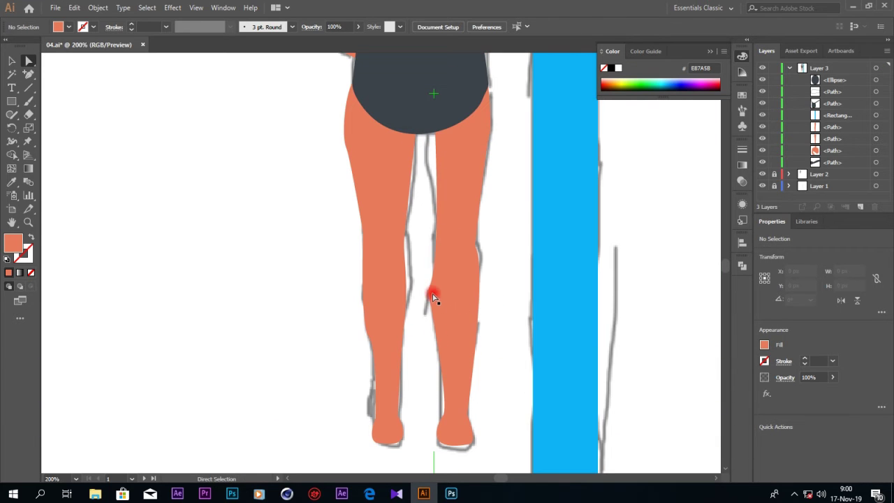
{"action": "left_click", "coordinate": [433, 299]}
{"action": "left_click", "coordinate": [266, 168]}
{"action": "left_click", "coordinate": [429, 292]}
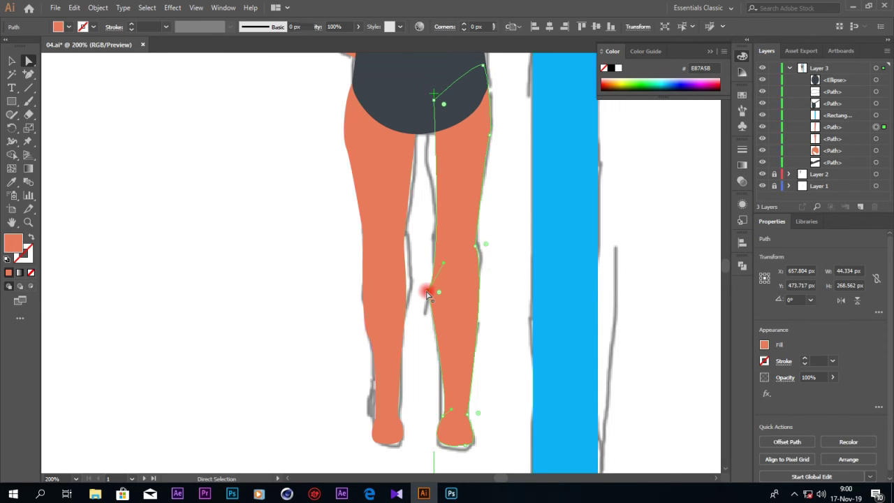
{"action": "left_click", "coordinate": [428, 292]}
{"action": "left_click", "coordinate": [105, 28]}
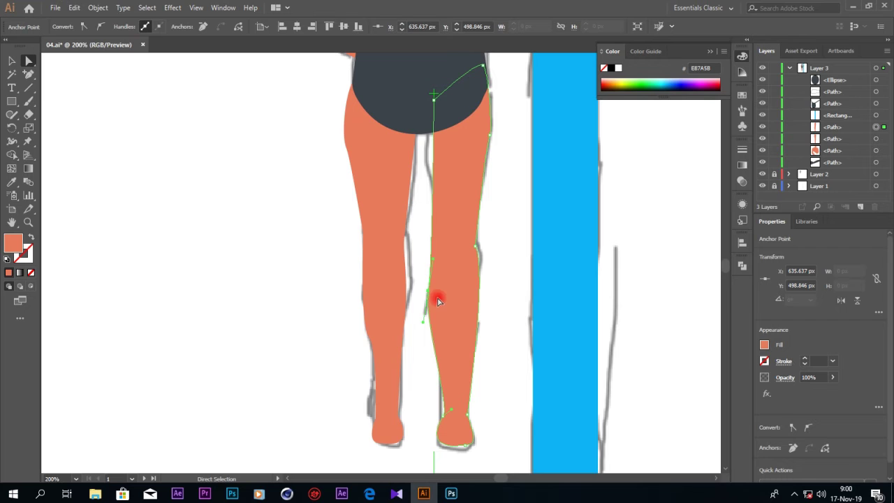
{"action": "left_click_drag", "start_coordinate": [433, 260], "coordinate": [433, 274]}
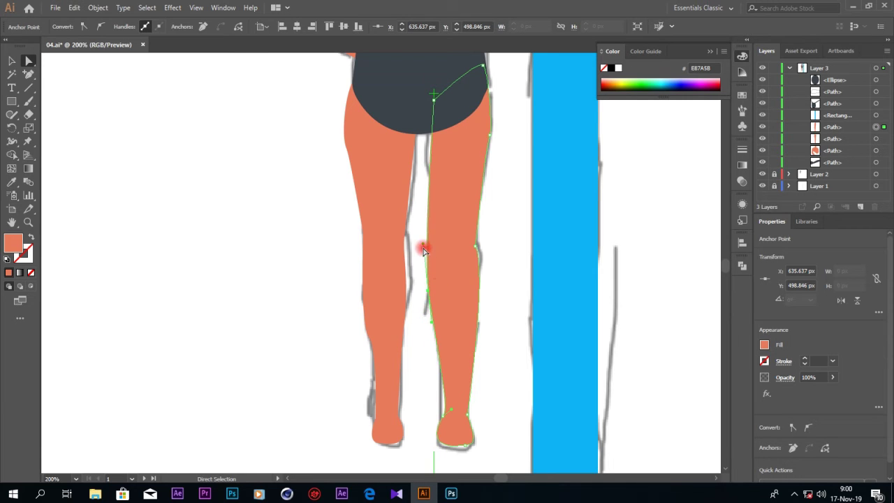
{"action": "left_click_drag", "start_coordinate": [421, 245], "coordinate": [431, 244]}
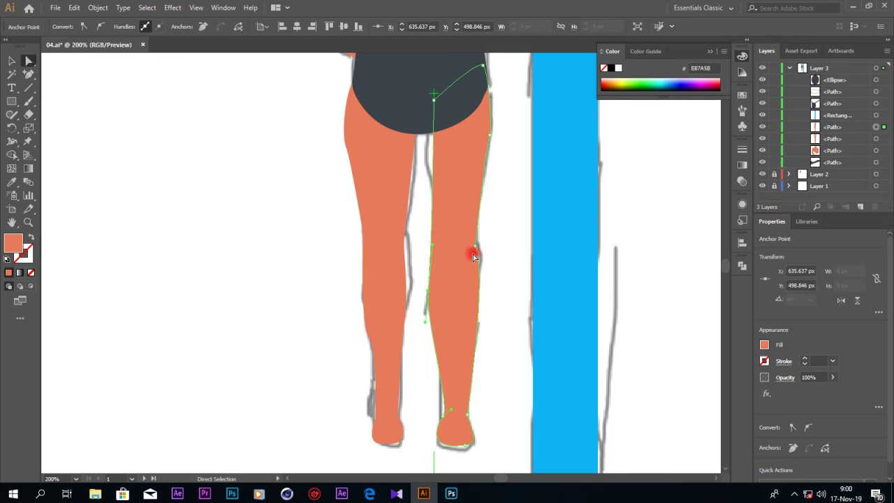
Add an anchor on the leg's inner edge and move it left to widen the leg
{"action": "left_click", "coordinate": [27, 74], "text": "alt"}
{"action": "left_click", "coordinate": [432, 180]}
{"action": "left_click", "coordinate": [28, 60]}
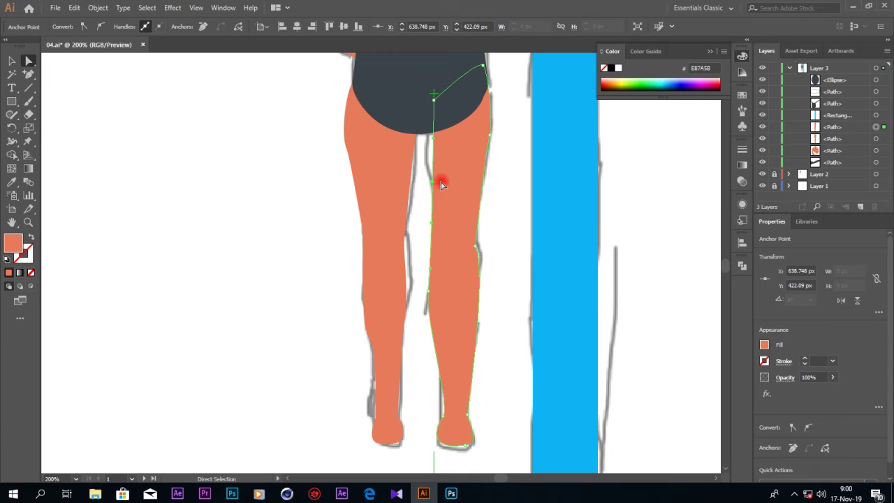
{"action": "left_click_drag", "start_coordinate": [433, 182], "coordinate": [426, 181]}
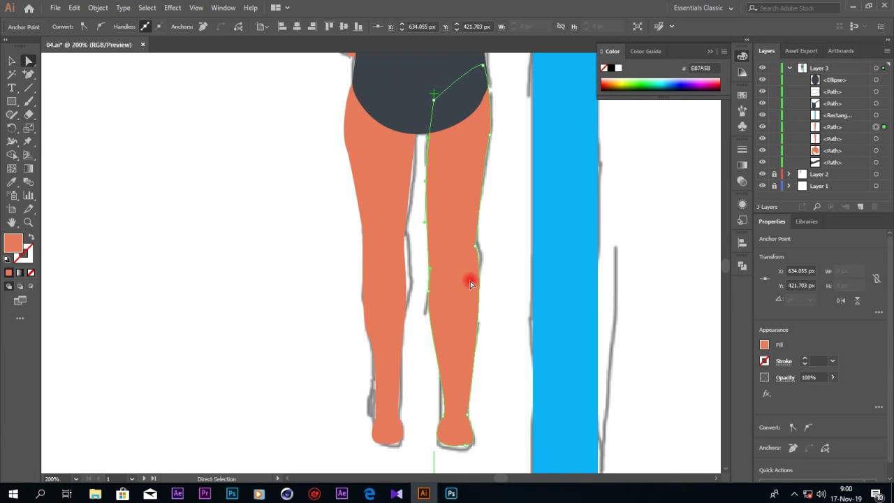
{"action": "left_click_drag", "start_coordinate": [425, 183], "coordinate": [419, 180]}
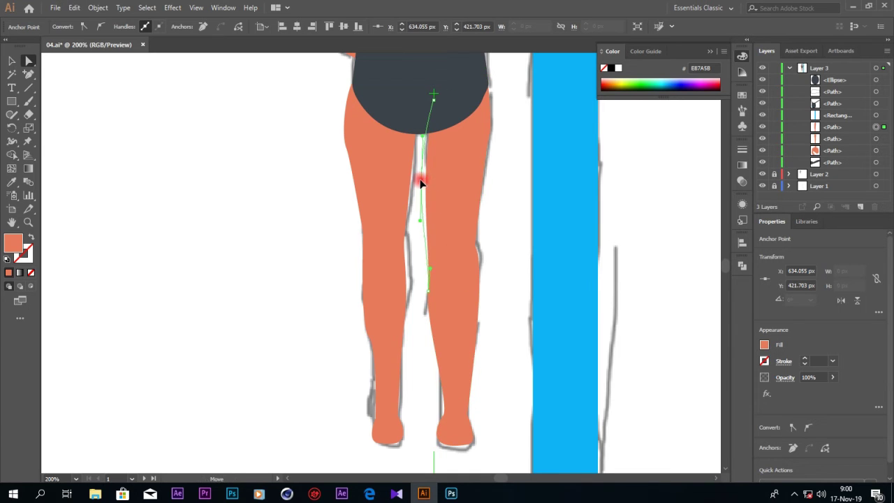
Smooth the right leg's right-edge anchor and move its top anchor up and left
{"action": "left_click", "coordinate": [475, 245]}
{"action": "left_click", "coordinate": [105, 27]}
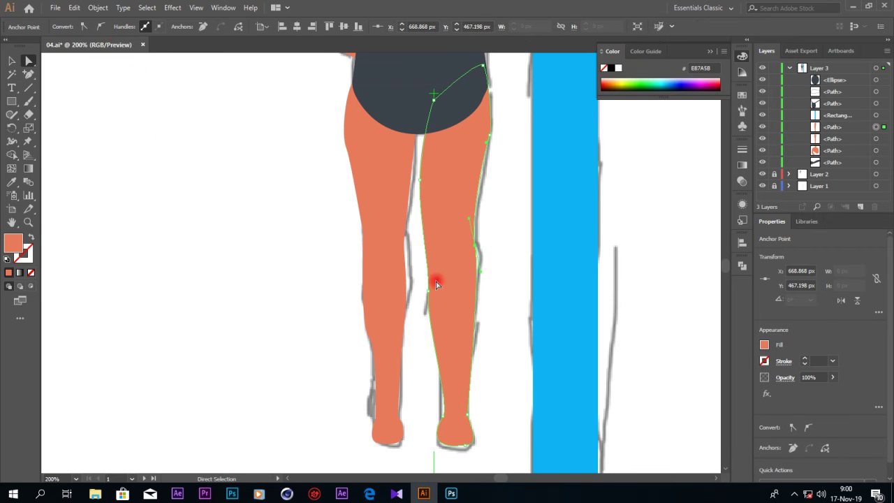
{"action": "left_click", "coordinate": [488, 138]}
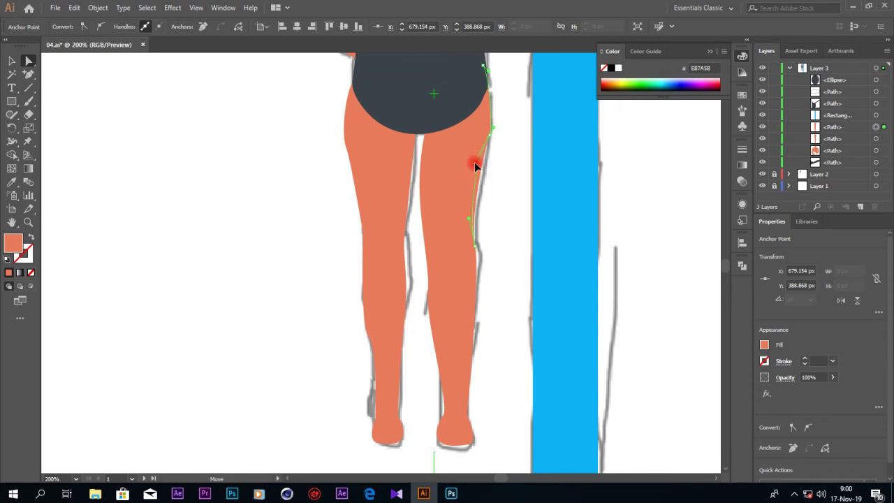
{"action": "left_click", "coordinate": [384, 199]}
{"action": "left_click", "coordinate": [439, 153]}
{"action": "left_click_drag", "start_coordinate": [433, 103], "coordinate": [421, 94]}
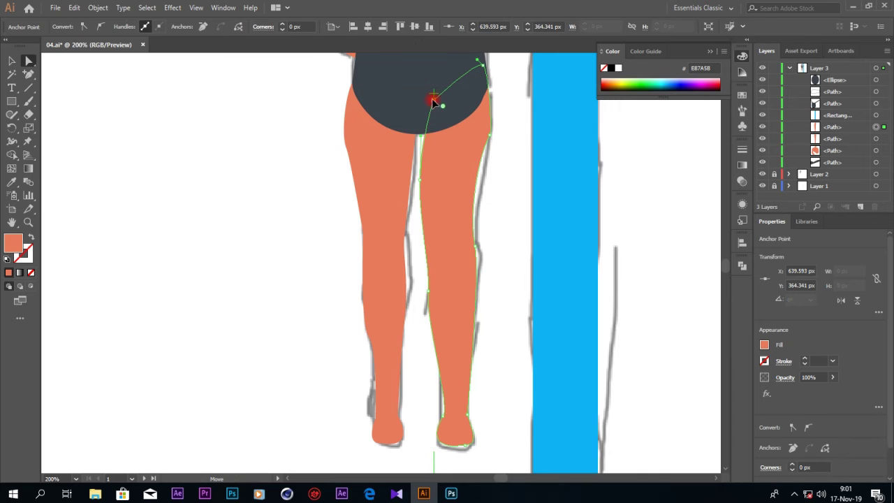
{"action": "left_click", "coordinate": [543, 185]}
{"action": "left_click", "coordinate": [484, 136]}
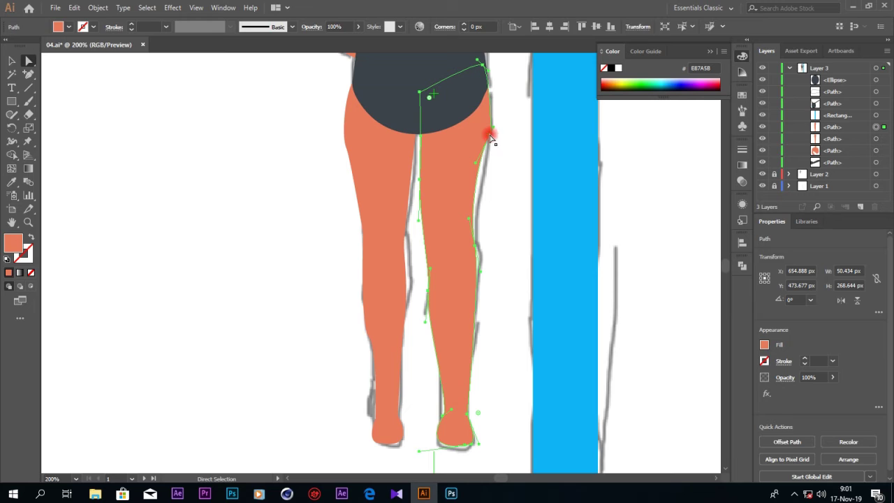
{"action": "left_click", "coordinate": [490, 136]}
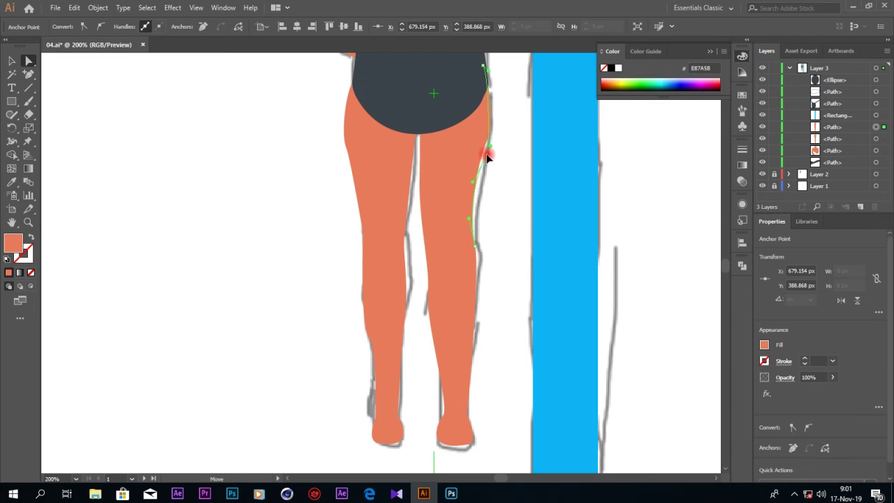
Move the left leg's lower-edge calf anchor down and right to match the sketch
{"action": "left_click", "coordinate": [358, 152]}
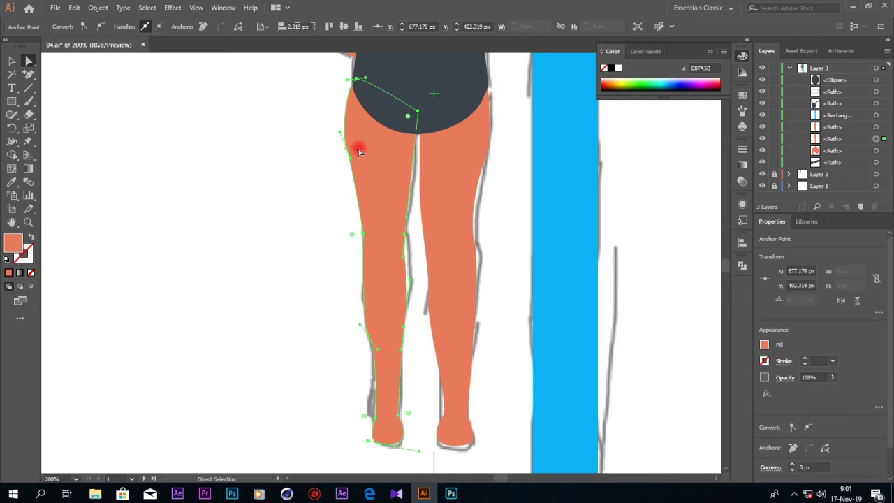
{"action": "left_click", "coordinate": [346, 143]}
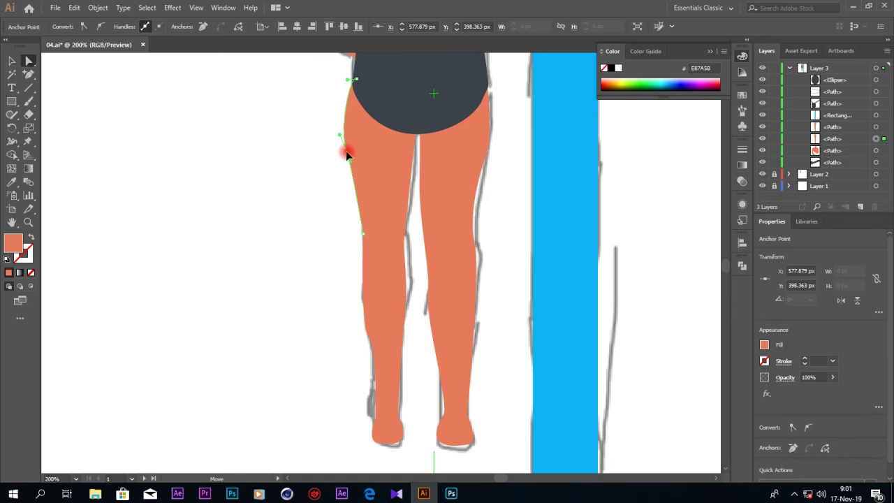
{"action": "left_click_drag", "start_coordinate": [370, 340], "coordinate": [378, 353]}
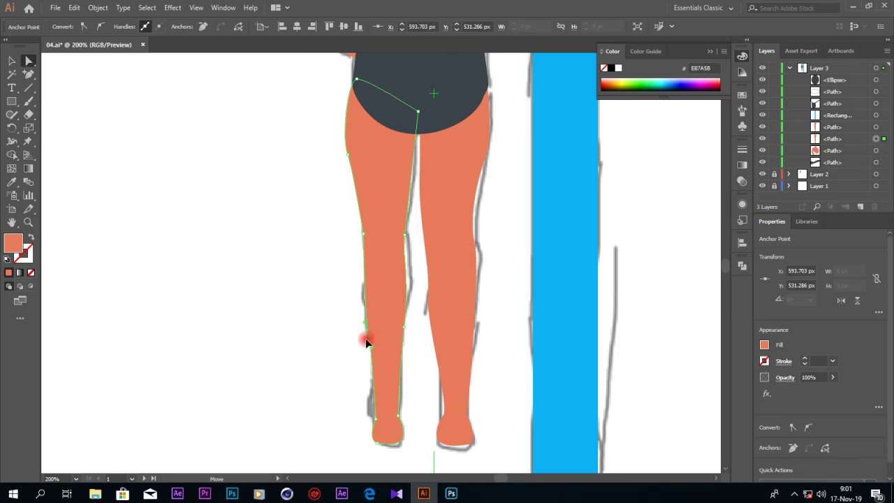
{"action": "left_click_drag", "start_coordinate": [370, 341], "coordinate": [380, 359]}
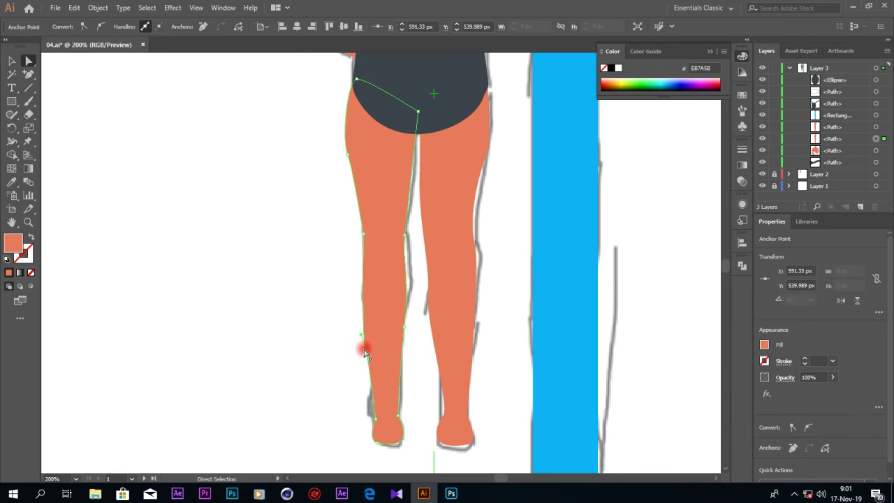
{"action": "left_click", "coordinate": [448, 351]}
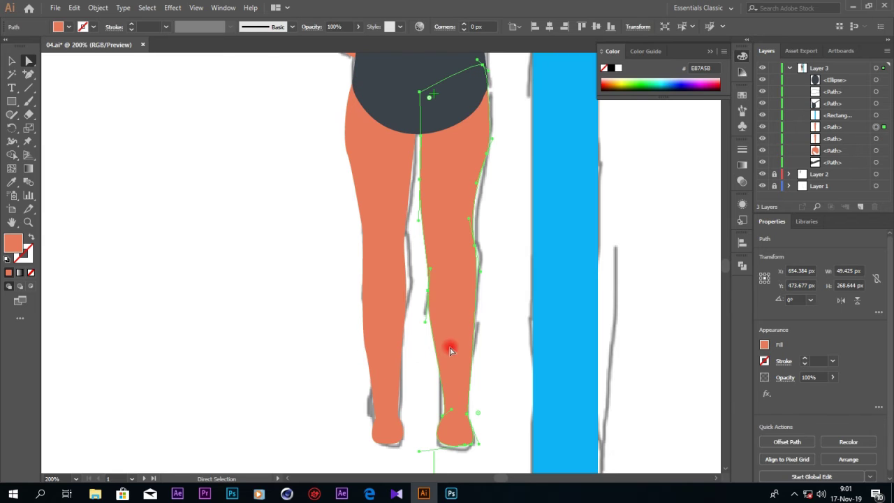
{"action": "left_click", "coordinate": [368, 352]}
{"action": "left_click", "coordinate": [435, 335]}
Nudge a left-leg edge anchor upward, deselect, and fit the whole artboard in view
{"action": "left_click", "coordinate": [370, 356]}
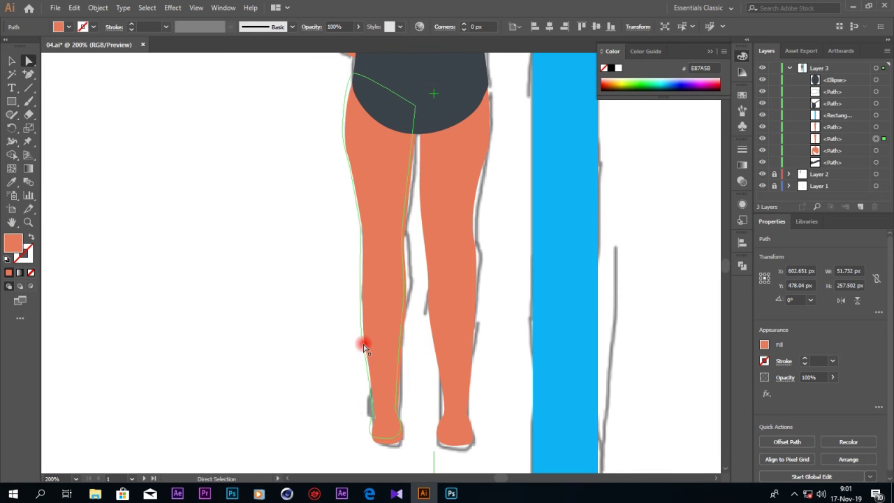
{"action": "left_click", "coordinate": [366, 347]}
{"action": "left_click_drag", "start_coordinate": [365, 343], "coordinate": [367, 333]}
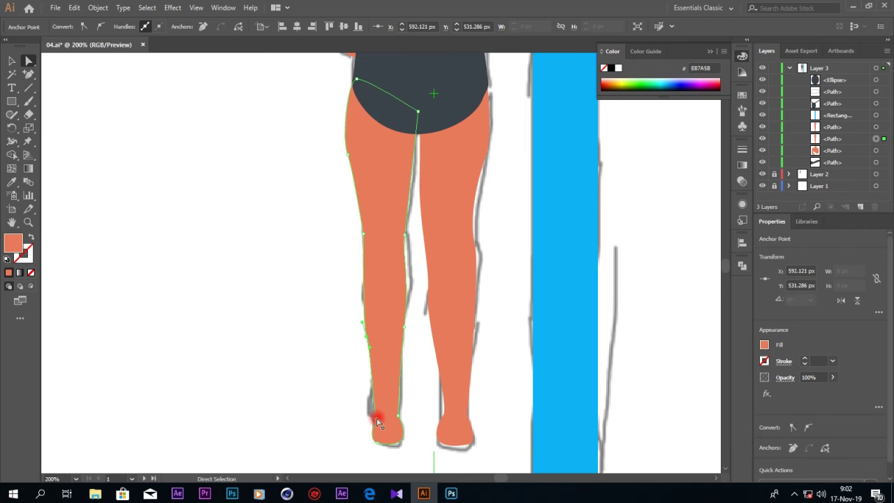
{"action": "left_click", "coordinate": [376, 419]}
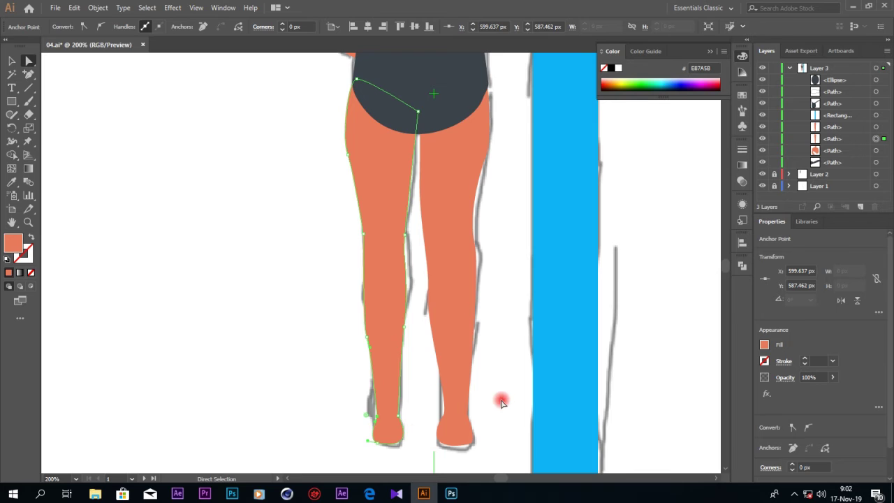
{"action": "left_click", "coordinate": [521, 391]}
{"action": "key", "text": "ctrl+0"}
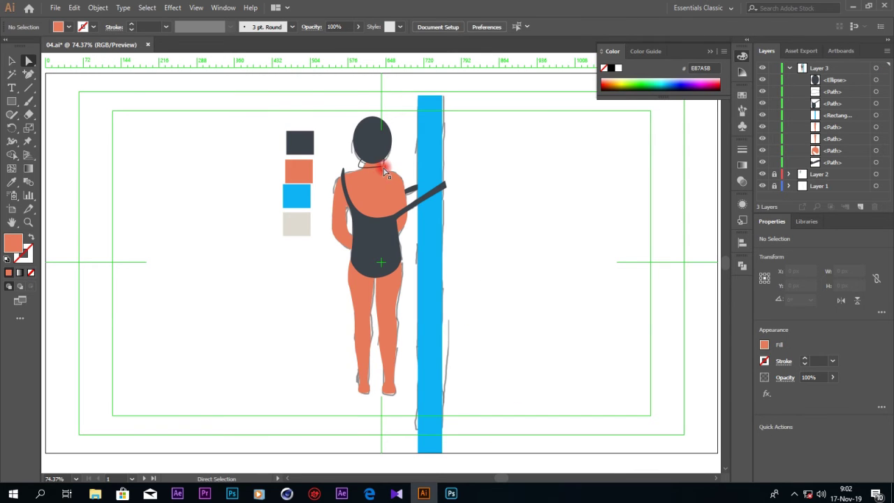
Fill the neck shape with the sampled orange skin colour, then darken it to C96149
{"action": "left_click", "coordinate": [385, 171]}
{"action": "left_click", "coordinate": [11, 182]}
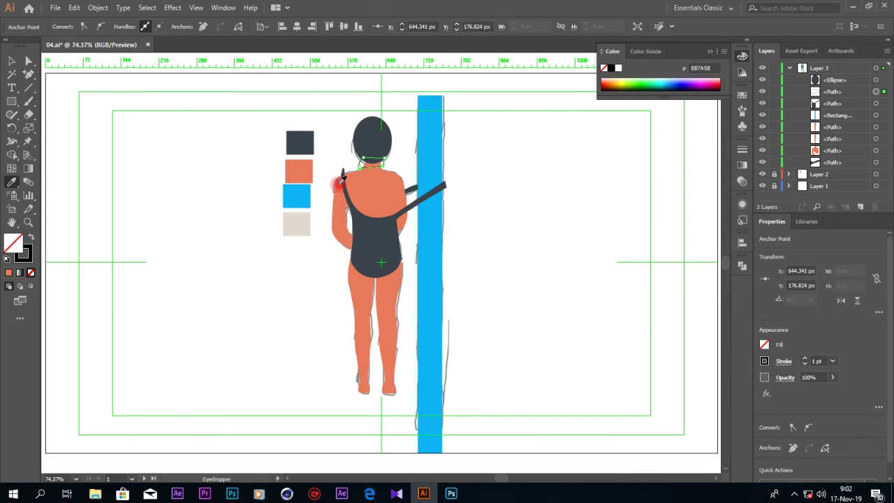
{"action": "left_click", "coordinate": [294, 182]}
{"action": "left_click", "coordinate": [29, 61]}
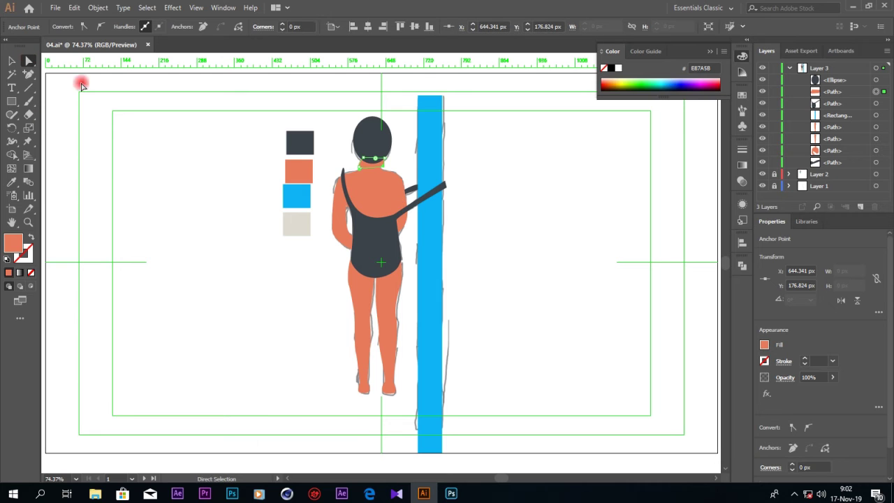
{"action": "double_click", "coordinate": [15, 250]}
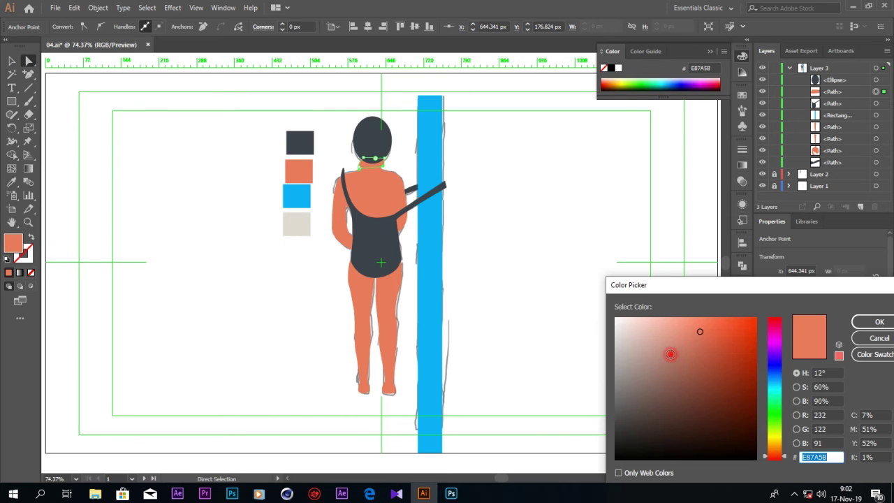
{"action": "left_click_drag", "start_coordinate": [699, 338], "coordinate": [705, 348]}
{"action": "key", "text": "Return"}
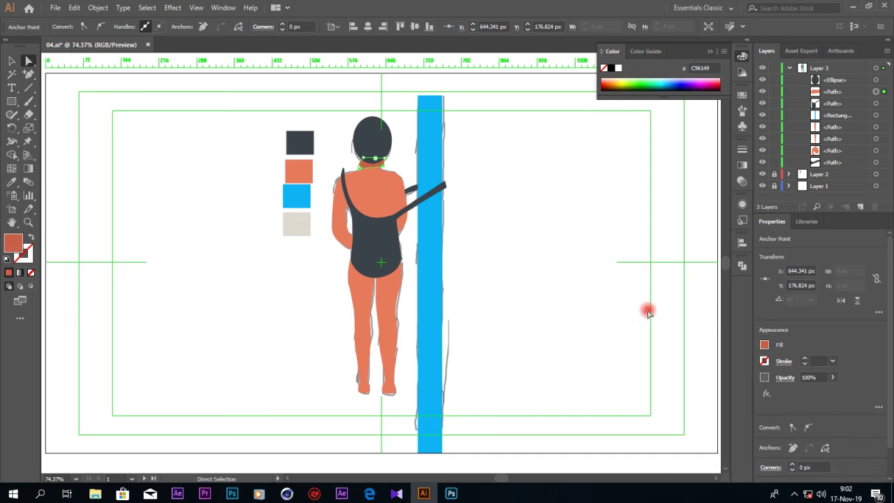
{"action": "key", "text": "v"}
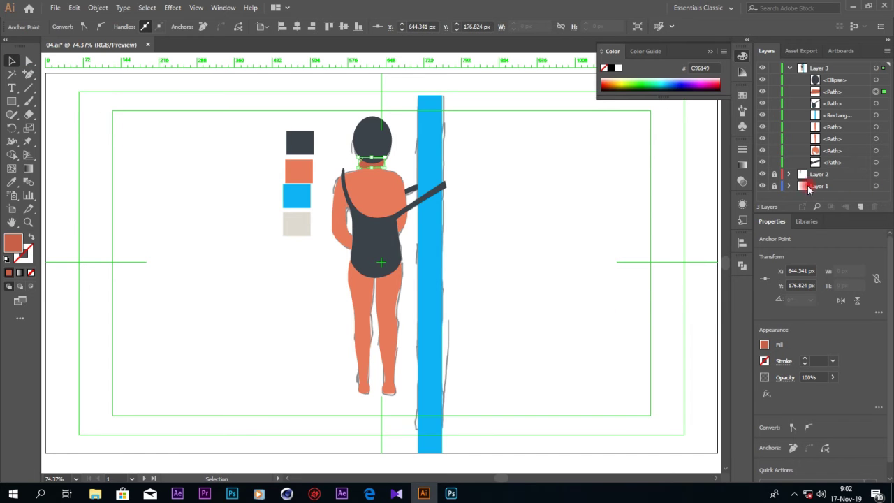
Split the neck where it overlaps the body with Shape Builder, then select the leftover protrusion
{"action": "key", "text": "ctrl+plus"}
{"action": "key", "text": "ctrl+plus"}
{"action": "key", "text": "ctrl+plus"}
{"action": "key", "text": "ctrl+plus"}
{"action": "key", "text": "ctrl+plus"}
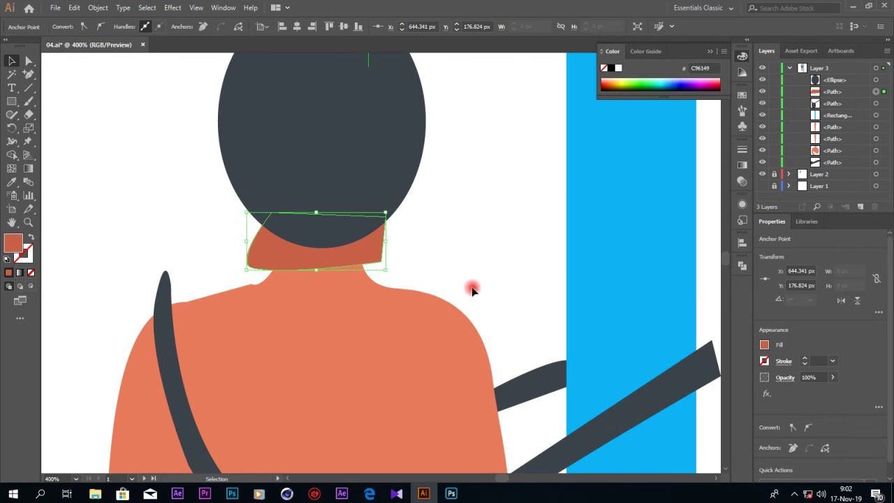
{"action": "left_click", "coordinate": [354, 275], "text": "shift"}
{"action": "left_click", "coordinate": [12, 155]}
{"action": "left_click_drag", "start_coordinate": [277, 258], "coordinate": [373, 244]}
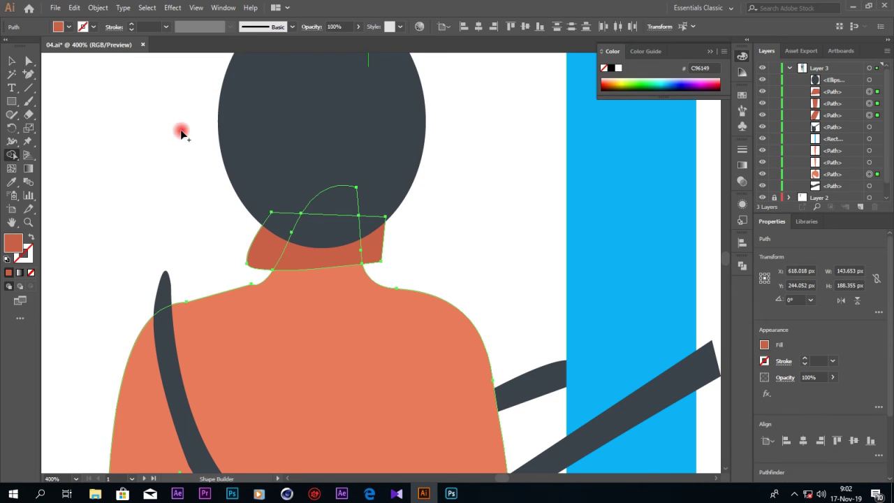
{"action": "left_click", "coordinate": [13, 61]}
{"action": "left_click", "coordinate": [449, 229]}
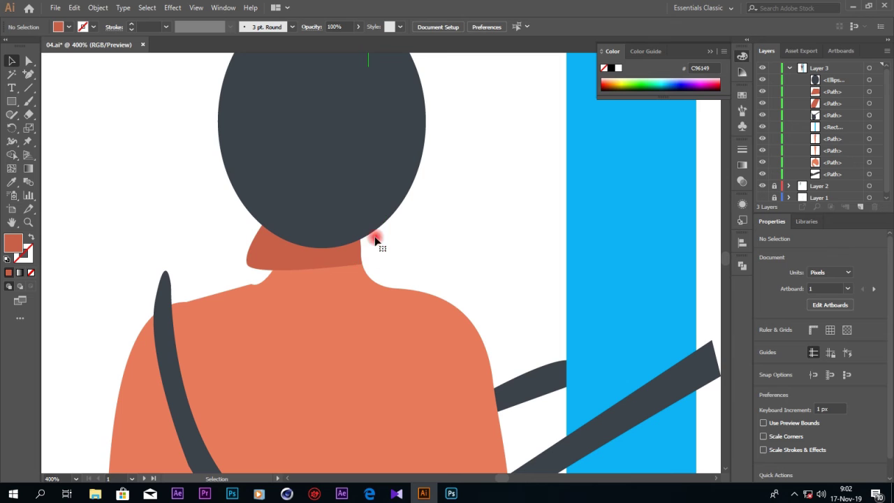
{"action": "left_click", "coordinate": [263, 253]}
Delete the neck protrusion and smooth the left shoulder curve, removing its extra anchor
{"action": "key", "text": "Delete"}
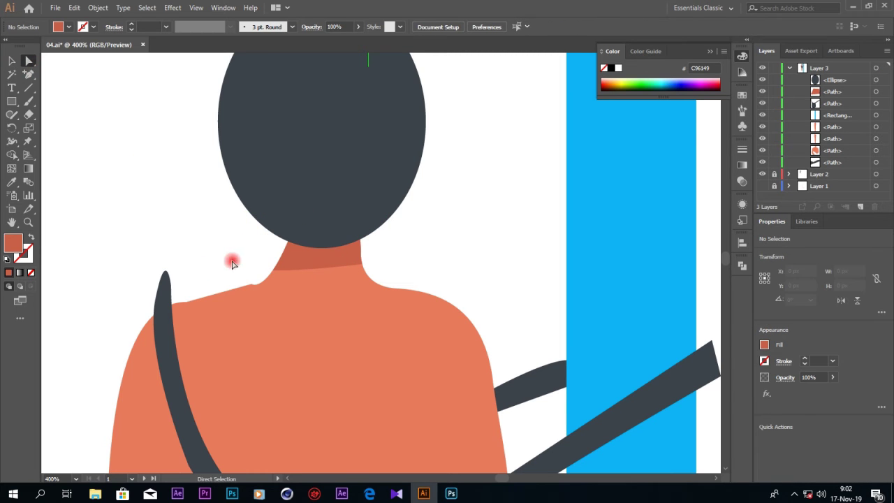
{"action": "left_click", "coordinate": [255, 303]}
{"action": "left_click", "coordinate": [248, 284]}
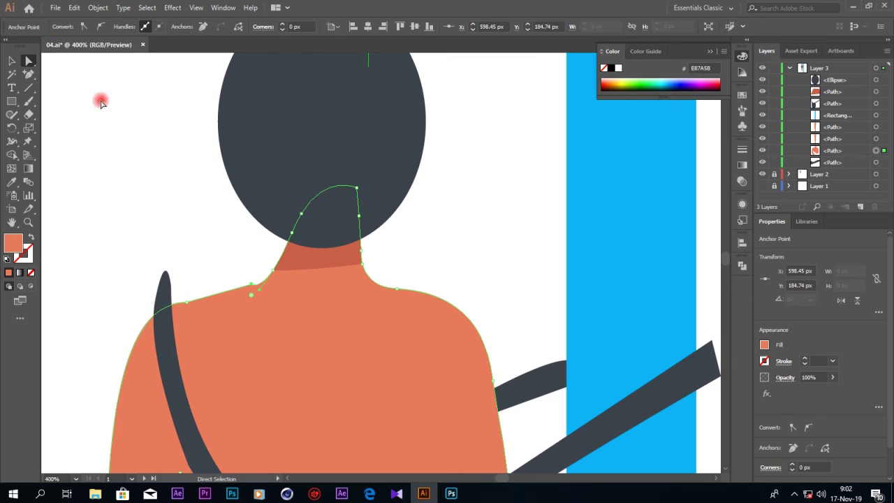
{"action": "left_click", "coordinate": [97, 26]}
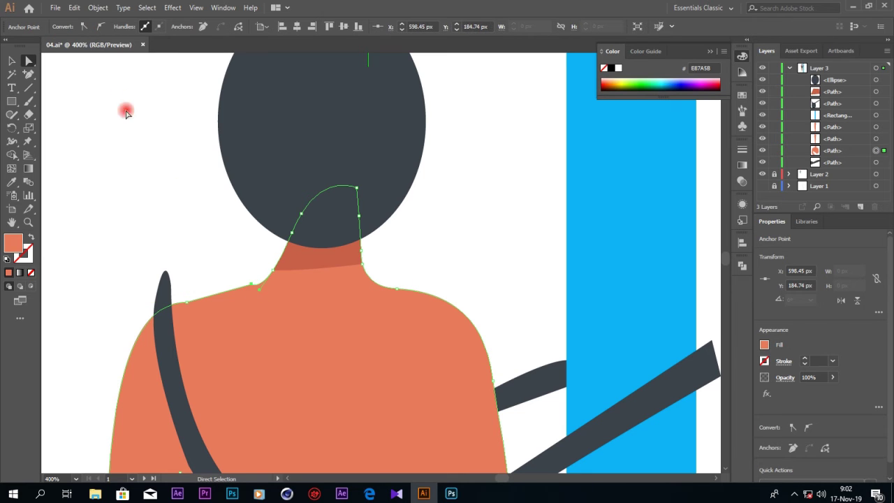
{"action": "mouse_move", "coordinate": [230, 287]}
{"action": "left_mouse_down"}
{"action": "mouse_move", "coordinate": [251, 287]}
{"action": "mouse_move", "coordinate": [239, 297]}
{"action": "left_mouse_up"}
{"action": "left_click_drag", "start_coordinate": [28, 74], "coordinate": [77, 106]}
{"action": "left_click", "coordinate": [233, 290]}
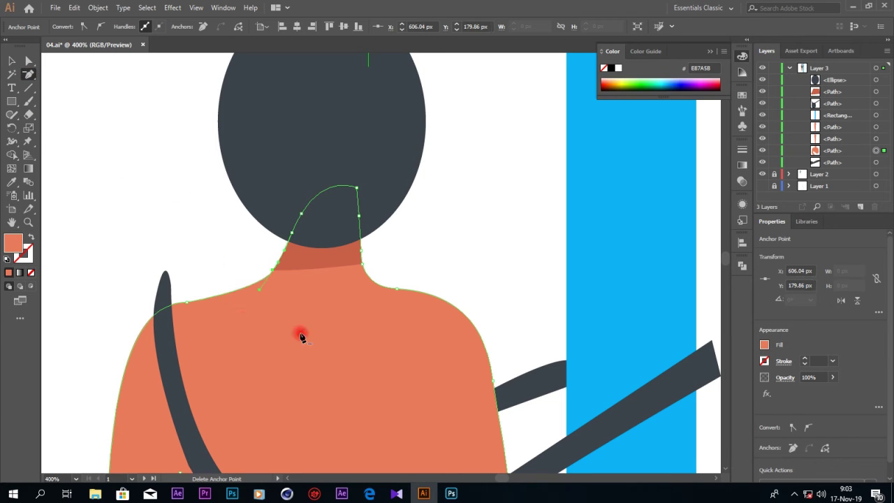
Smooth another shoulder anchor and shift the right shoulder anchor slightly down-right
{"action": "key", "text": "a"}
{"action": "left_click", "coordinate": [186, 303]}
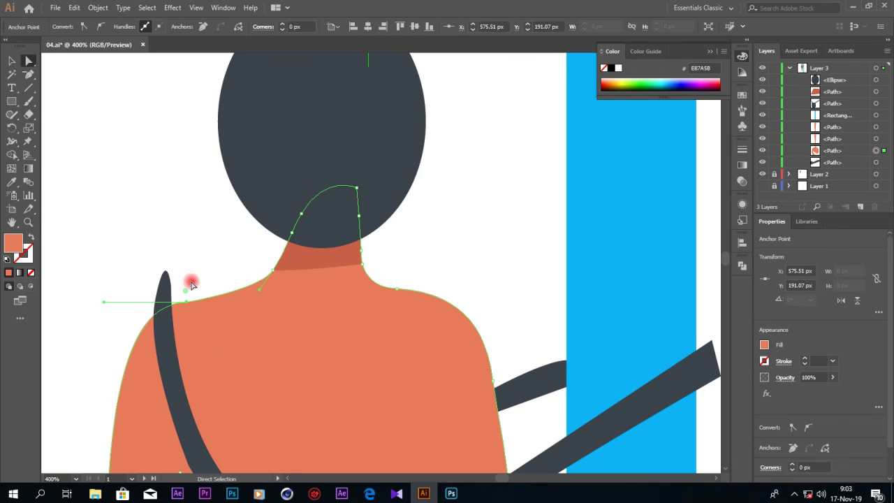
{"action": "left_click", "coordinate": [101, 27]}
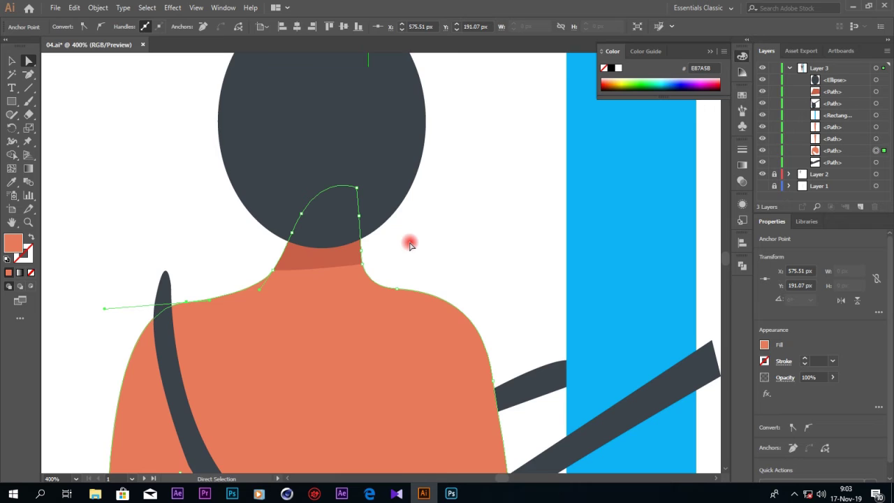
{"action": "scroll", "coordinate": [412, 234], "scroll_direction": "down", "scroll_amount": 2}
{"action": "scroll", "coordinate": [411, 234], "scroll_direction": "down", "scroll_amount": 1}
{"action": "scroll", "coordinate": [333, 213], "scroll_direction": "down", "scroll_amount": 1}
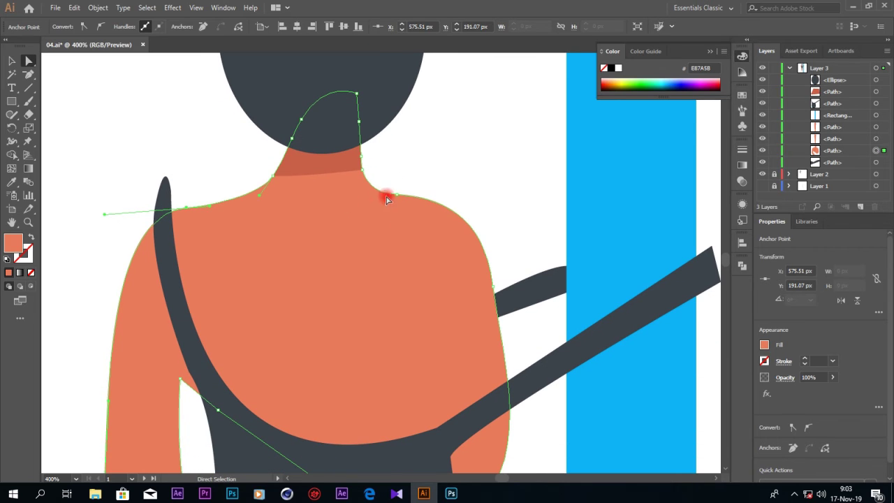
{"action": "left_click_drag", "start_coordinate": [402, 197], "coordinate": [409, 199]}
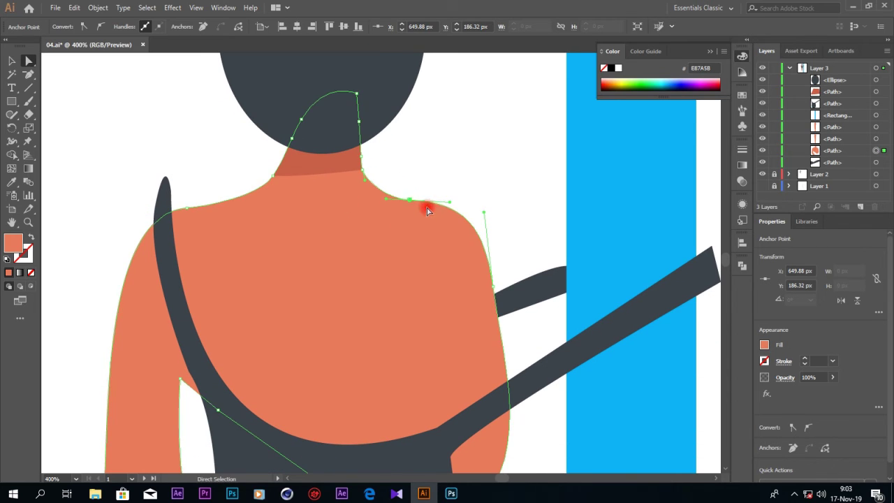
Pull the neck and body anchors up toward the head, reshaping the neck's left edge
{"action": "left_click_drag", "start_coordinate": [298, 144], "coordinate": [288, 118]}
{"action": "left_click", "coordinate": [305, 131]}
{"action": "left_click_drag", "start_coordinate": [301, 120], "coordinate": [303, 94]}
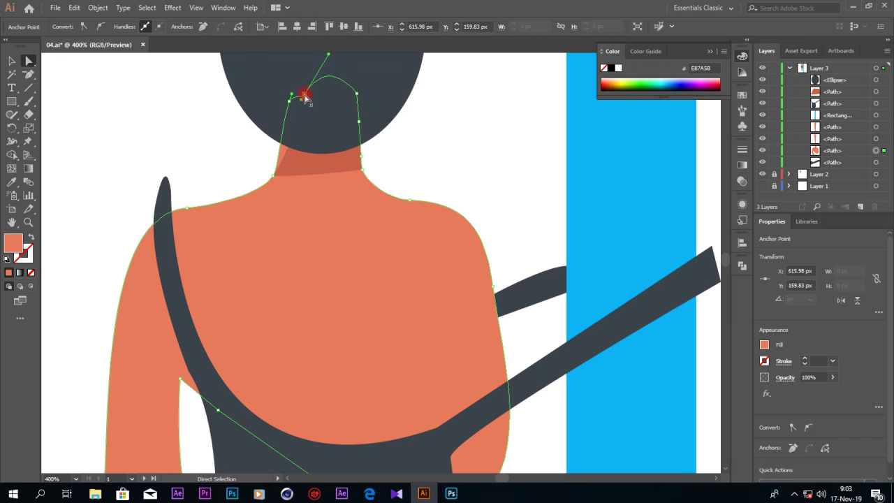
{"action": "left_click", "coordinate": [298, 157]}
{"action": "left_click_drag", "start_coordinate": [279, 170], "coordinate": [286, 147]}
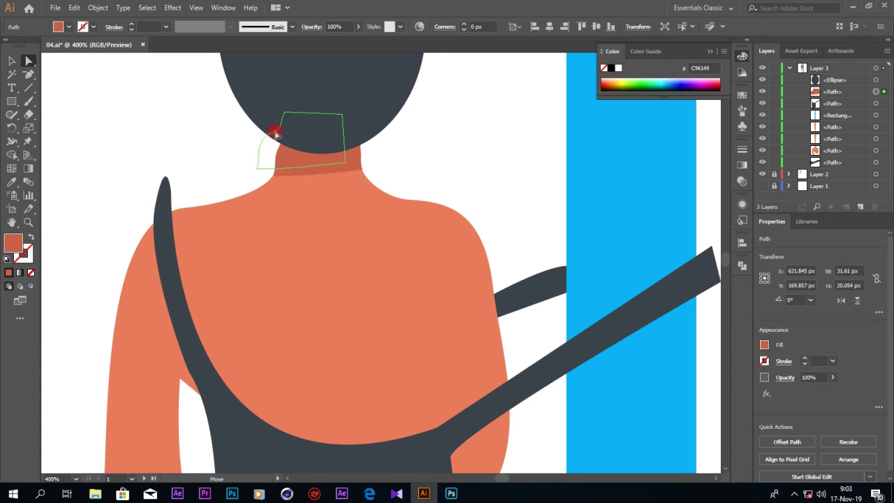
{"action": "left_click", "coordinate": [293, 140]}
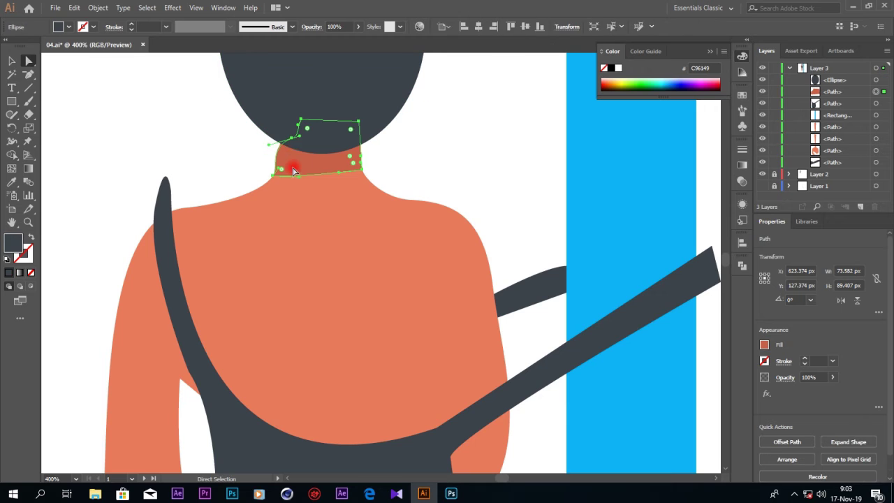
{"action": "left_click_drag", "start_coordinate": [289, 141], "coordinate": [273, 124]}
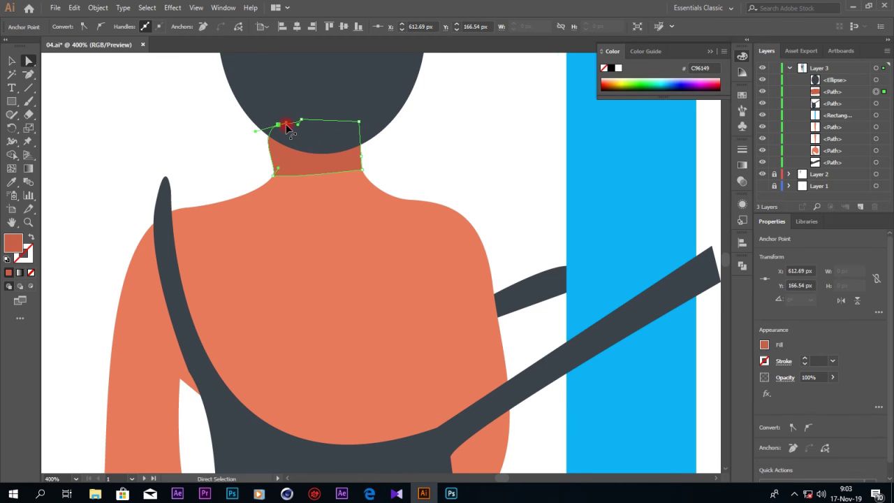
Split the neck along the body edge with Shape Builder and delete the leftover red sliver
{"action": "left_click", "coordinate": [362, 197]}
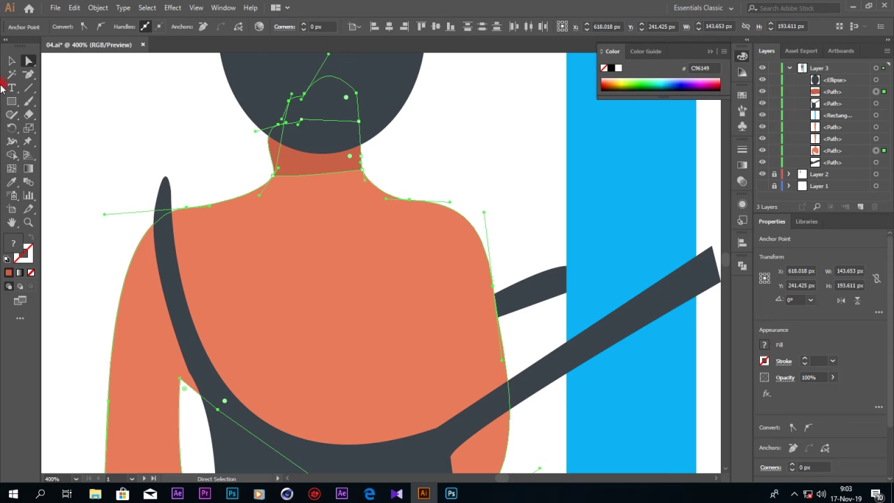
{"action": "left_click", "coordinate": [12, 155]}
{"action": "left_click", "coordinate": [271, 144]}
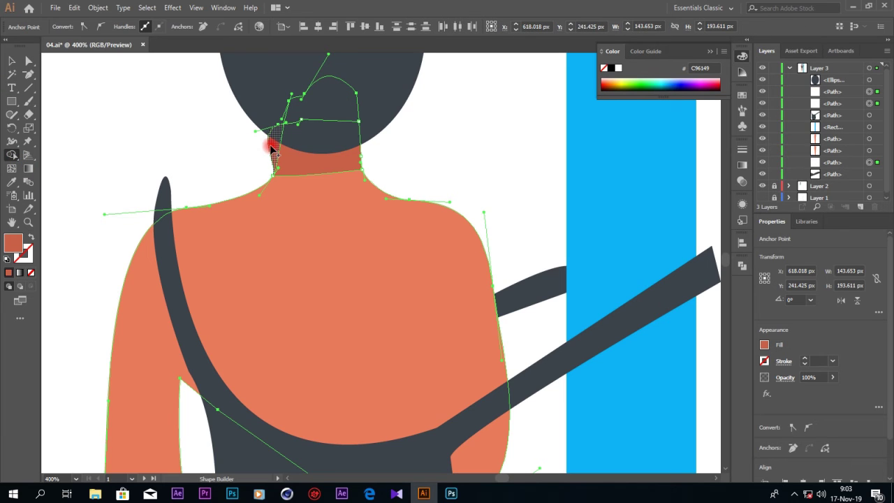
{"action": "left_click", "coordinate": [28, 60]}
{"action": "left_click", "coordinate": [137, 115]}
{"action": "left_click", "coordinate": [274, 144]}
{"action": "key", "text": "Delete"}
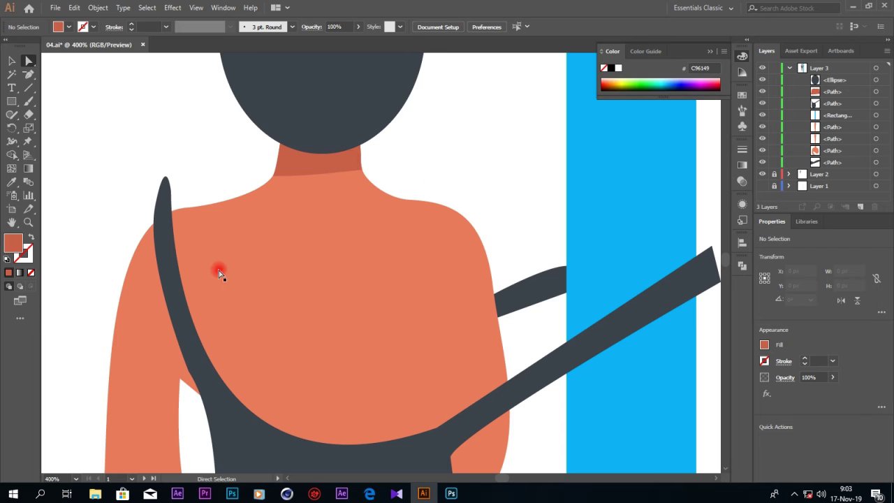
{"action": "left_click", "coordinate": [259, 290]}
{"action": "scroll", "coordinate": [294, 301], "scroll_direction": "down", "scroll_amount": 3}
{"action": "scroll", "coordinate": [258, 328], "scroll_direction": "down", "scroll_amount": 2}
Adjust a body outline anchor and merge the strap's pointed top tip into the orange body
{"action": "left_click", "coordinate": [285, 334]}
{"action": "left_click", "coordinate": [176, 264]}
{"action": "left_click_drag", "start_coordinate": [180, 272], "coordinate": [187, 245]}
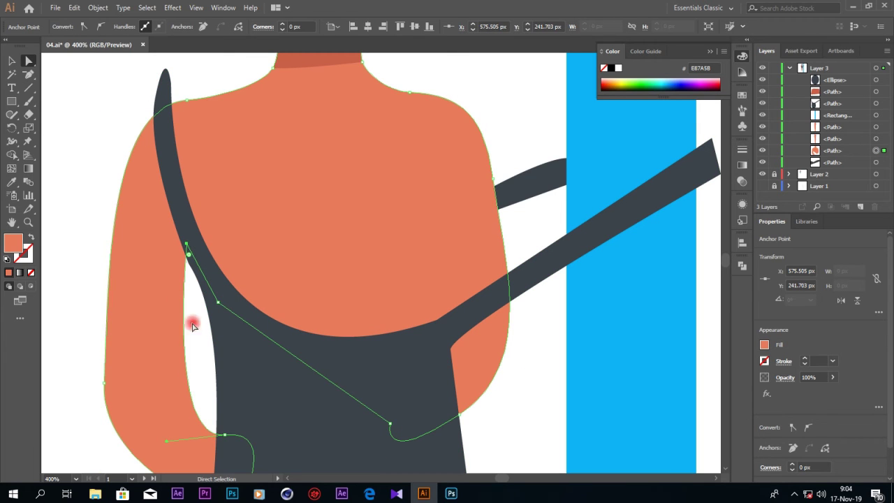
{"action": "left_click", "coordinate": [166, 161], "text": "shift"}
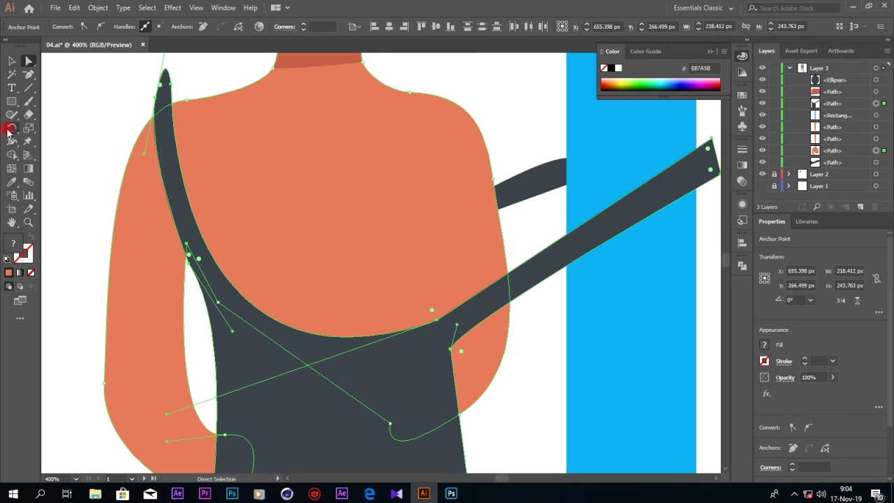
{"action": "left_click", "coordinate": [12, 154]}
{"action": "left_click_drag", "start_coordinate": [167, 89], "coordinate": [144, 109]}
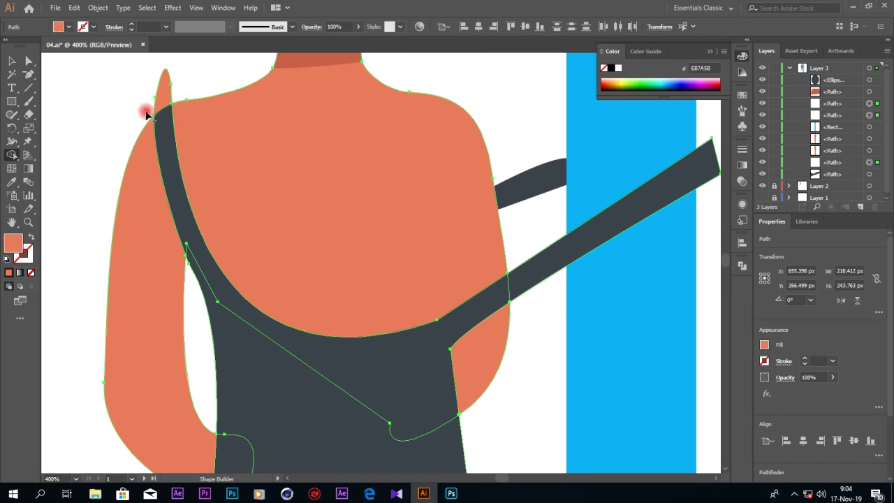
{"action": "left_click", "coordinate": [28, 61]}
{"action": "left_click", "coordinate": [59, 74]}
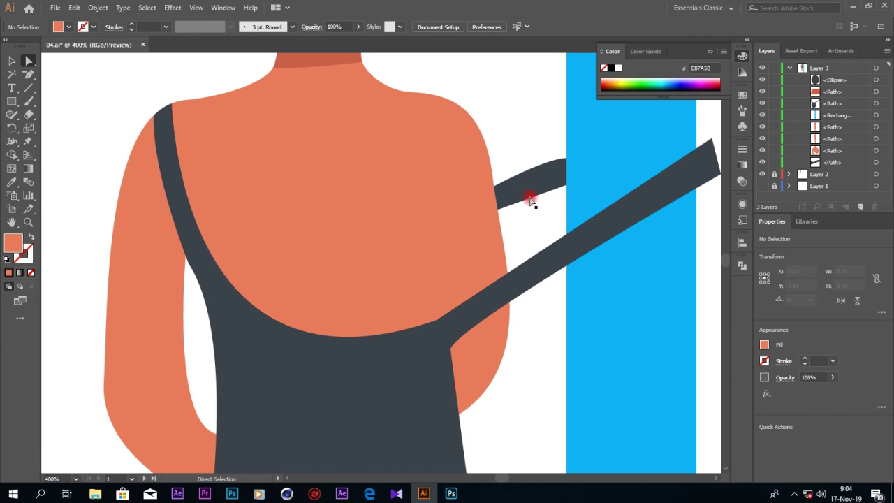
Split the dark strap where it crosses the blue pole using Shape Builder
{"action": "scroll", "coordinate": [523, 440], "scroll_direction": "down", "scroll_amount": 3}
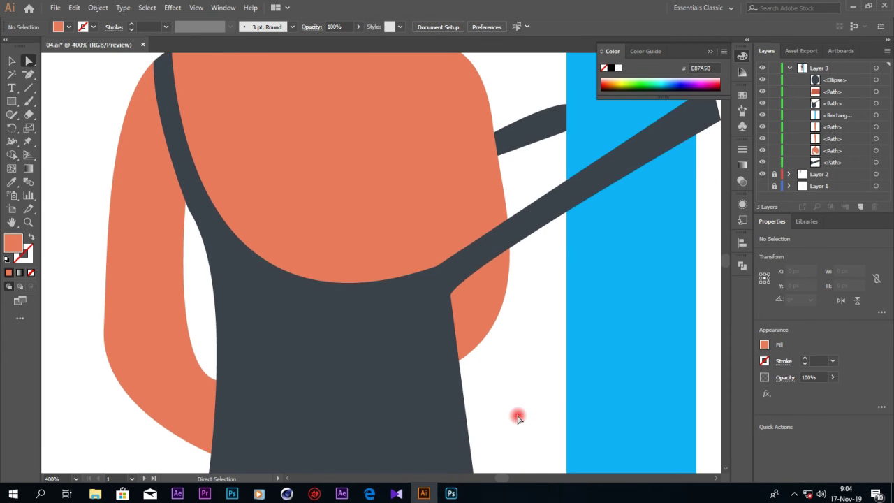
{"action": "scroll", "coordinate": [506, 481], "scroll_direction": "right", "scroll_amount": 5}
{"action": "scroll", "coordinate": [587, 312], "scroll_direction": "up", "scroll_amount": 5}
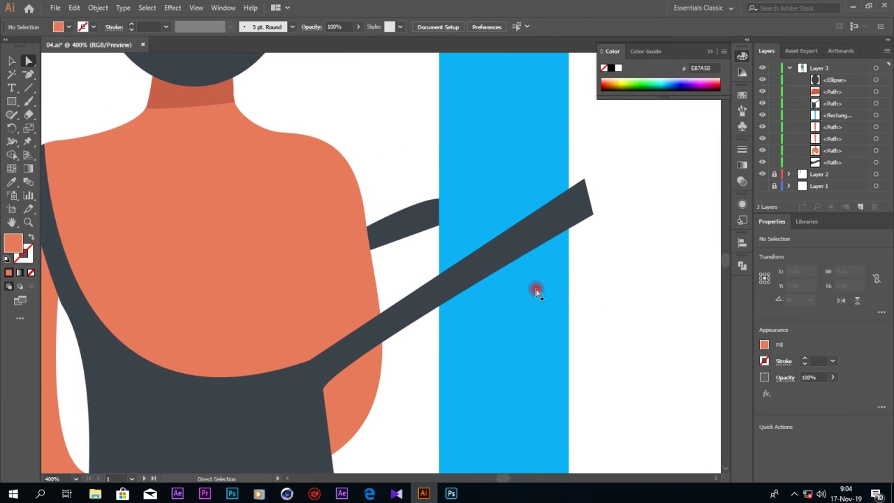
{"action": "left_click", "coordinate": [537, 288]}
{"action": "left_click", "coordinate": [580, 202], "text": "shift"}
{"action": "left_click", "coordinate": [11, 155]}
{"action": "left_click", "coordinate": [550, 226]}
{"action": "left_click", "coordinate": [589, 209]}
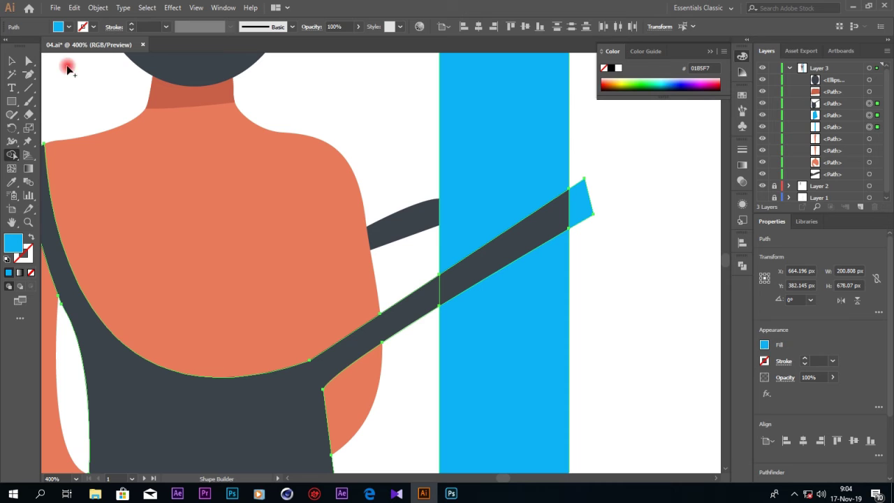
{"action": "left_click", "coordinate": [10, 61]}
{"action": "left_click", "coordinate": [593, 215]}
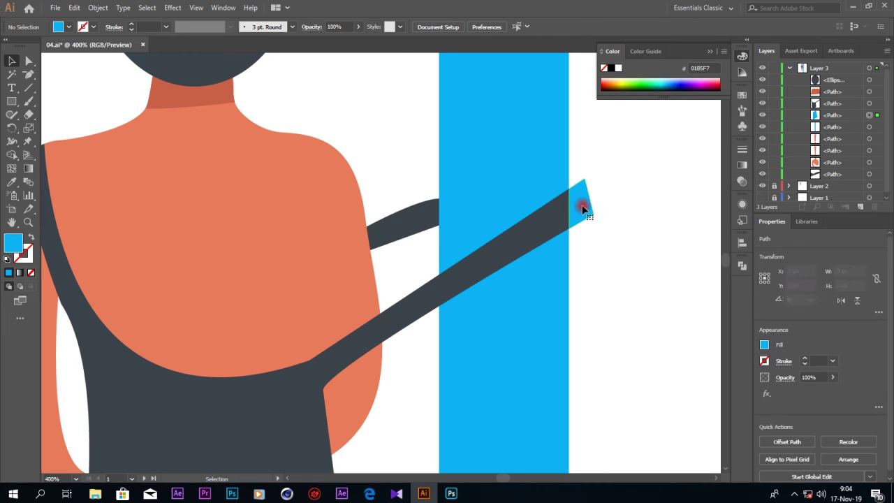
Delete the strap end overhanging past the blue pole
{"action": "left_click", "coordinate": [584, 208]}
{"action": "key", "text": "Delete"}
{"action": "left_click", "coordinate": [424, 227]}
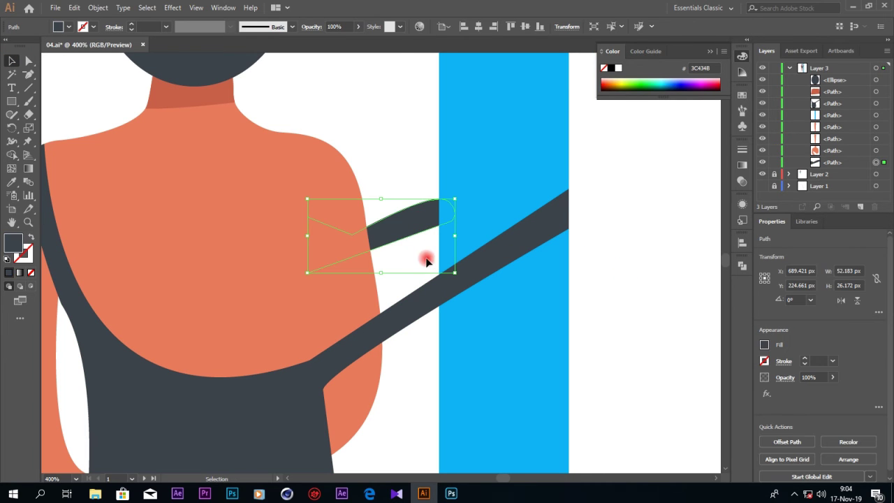
{"action": "left_click", "coordinate": [601, 330]}
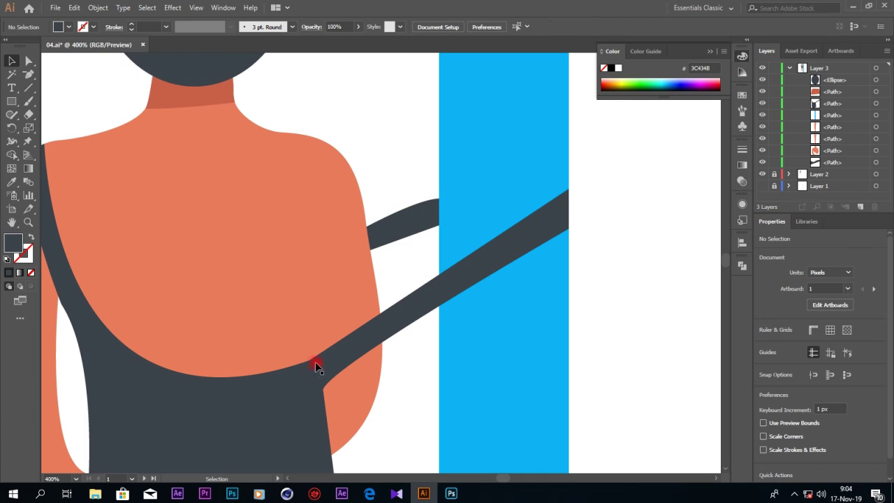
{"action": "left_click", "coordinate": [27, 74]}
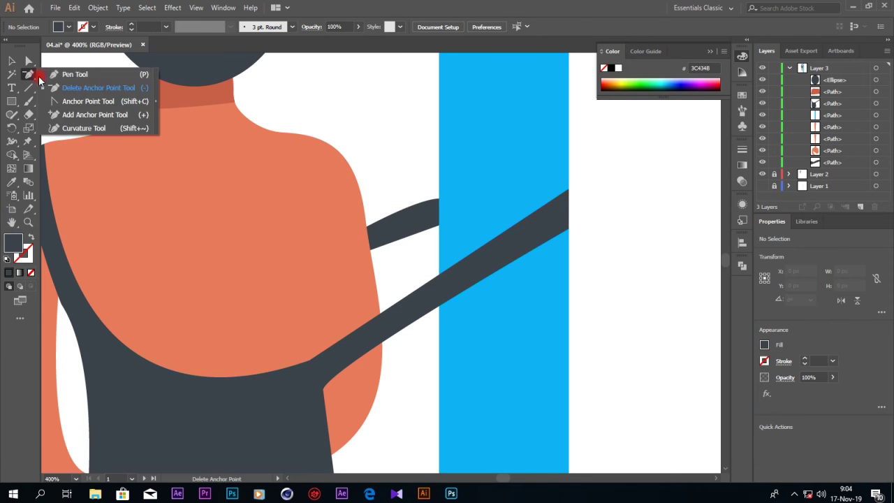
Draw a thin closed curved sliver on the figure's back with the Pen tool
{"action": "left_click_drag", "start_coordinate": [297, 233], "coordinate": [303, 256]}
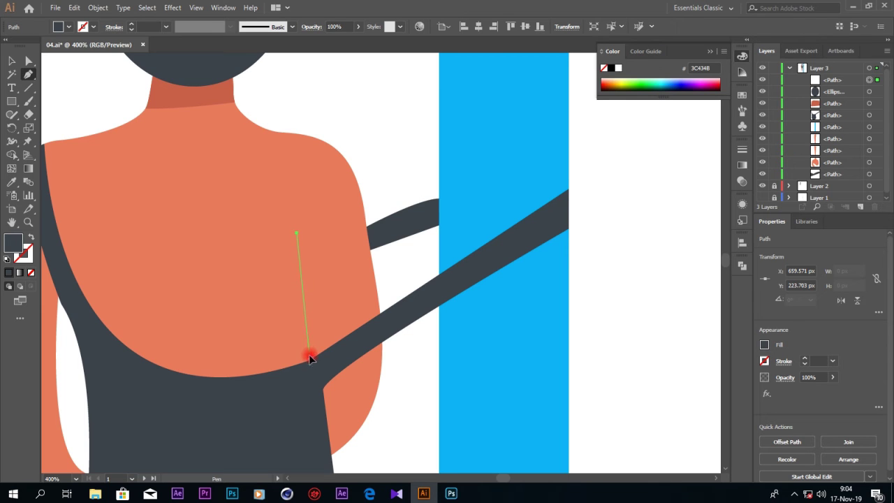
{"action": "left_click_drag", "start_coordinate": [306, 364], "coordinate": [327, 325]}
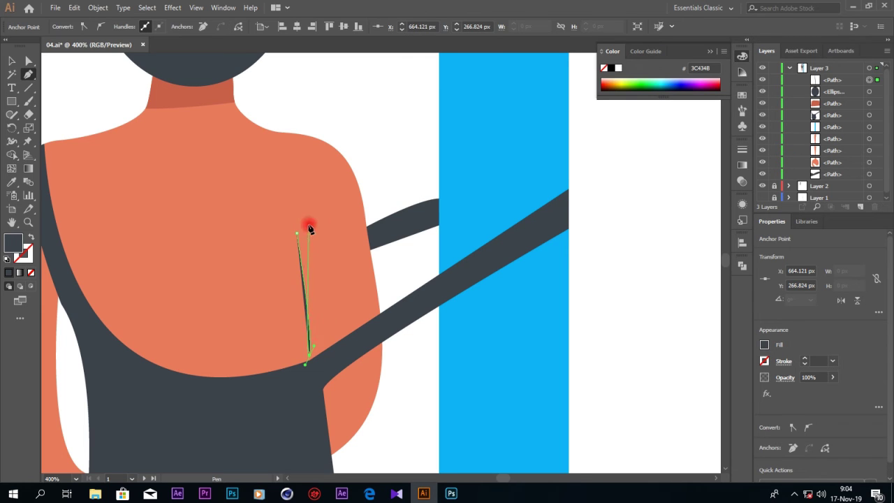
{"action": "left_click_drag", "start_coordinate": [261, 225], "coordinate": [260, 166]}
{"action": "left_click_drag", "start_coordinate": [270, 173], "coordinate": [269, 171]}
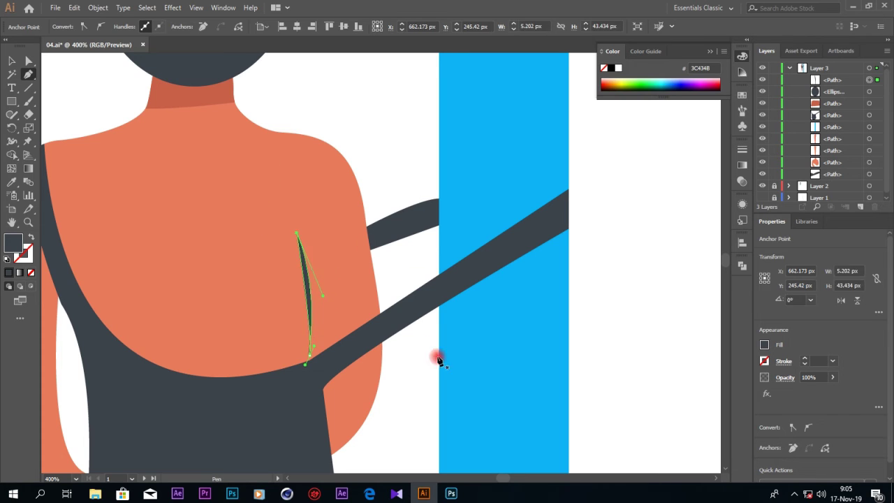
Fill the sliver with the sampled orange, then darken it to brown 351108
{"action": "left_click", "coordinate": [11, 182]}
{"action": "left_click", "coordinate": [213, 273]}
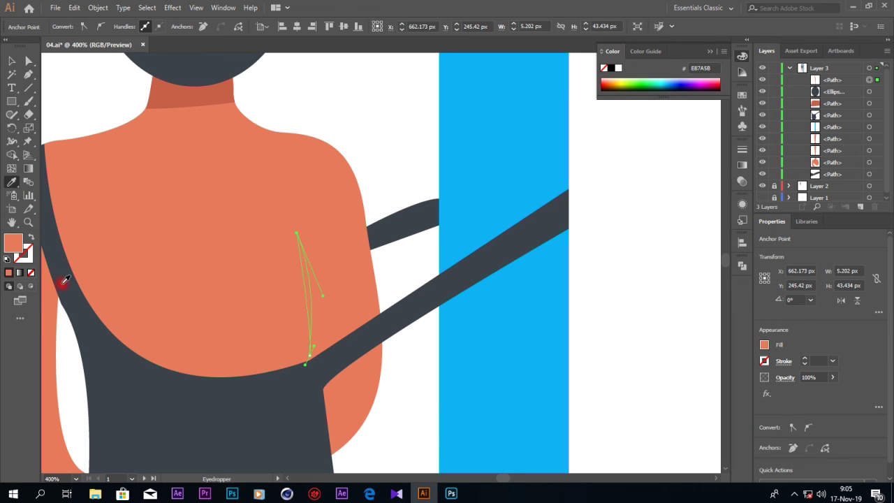
{"action": "double_click", "coordinate": [13, 243]}
{"action": "left_click_drag", "start_coordinate": [699, 332], "coordinate": [735, 430]}
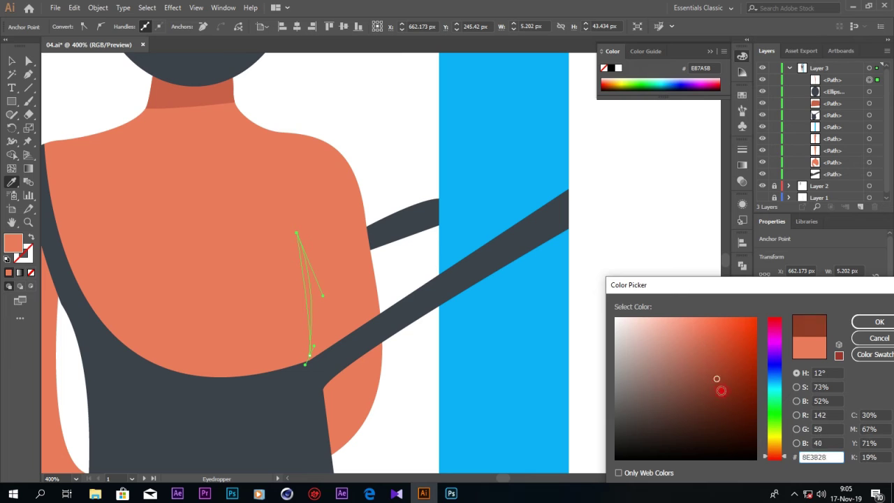
{"action": "left_click", "coordinate": [865, 322]}
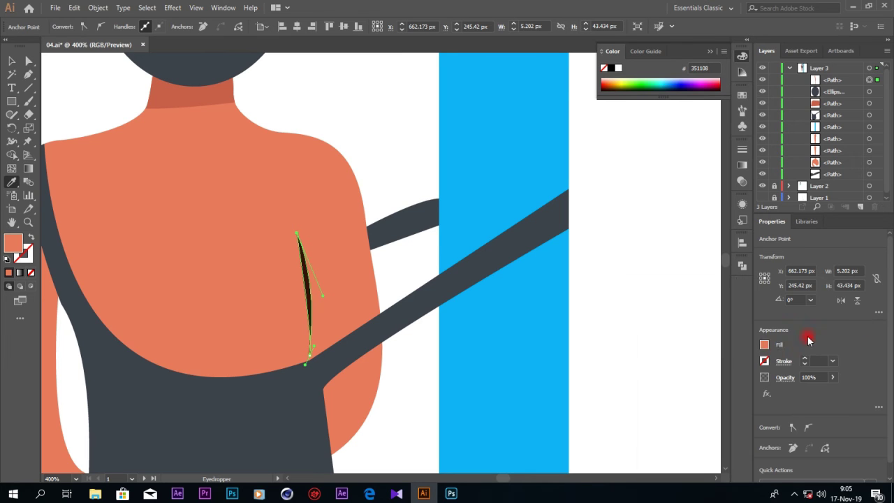
{"action": "left_click", "coordinate": [12, 61]}
{"action": "left_click", "coordinate": [611, 323]}
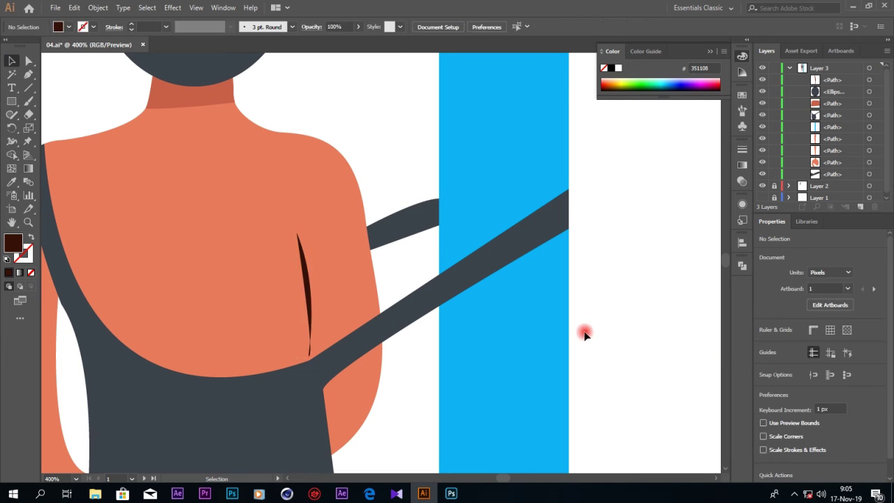
Zoom in on the dark sliver and bend its curve wider at the tip point
{"action": "left_click", "coordinate": [308, 289]}
{"action": "key", "text": "ctrl+plus"}
{"action": "key", "text": "ctrl+plus"}
{"action": "key", "text": "ctrl+plus"}
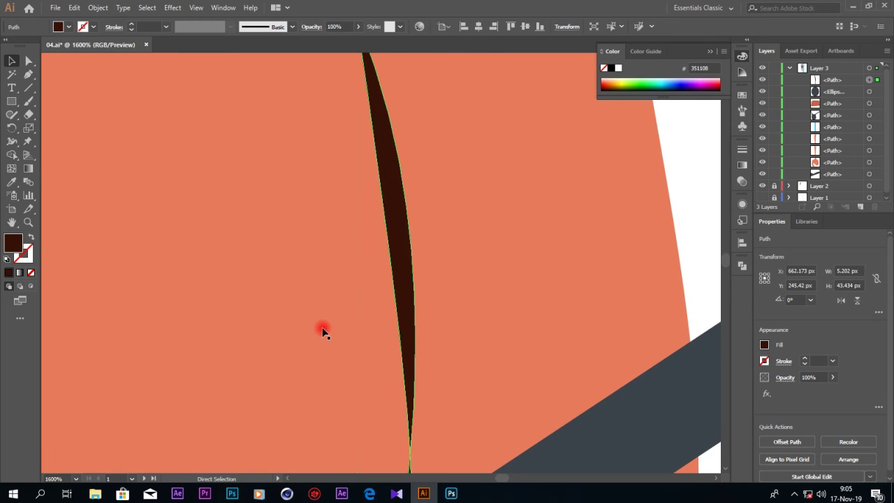
{"action": "key", "text": "ctrl+plus"}
{"action": "left_click", "coordinate": [29, 62]}
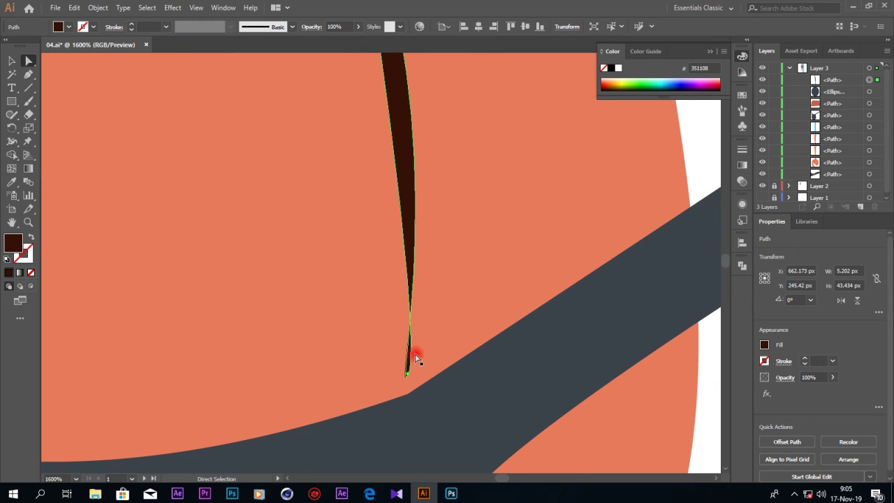
{"action": "left_click", "coordinate": [408, 374]}
{"action": "left_click_drag", "start_coordinate": [426, 335], "coordinate": [403, 341]}
{"action": "scroll", "coordinate": [459, 300], "scroll_direction": "up", "scroll_amount": 5}
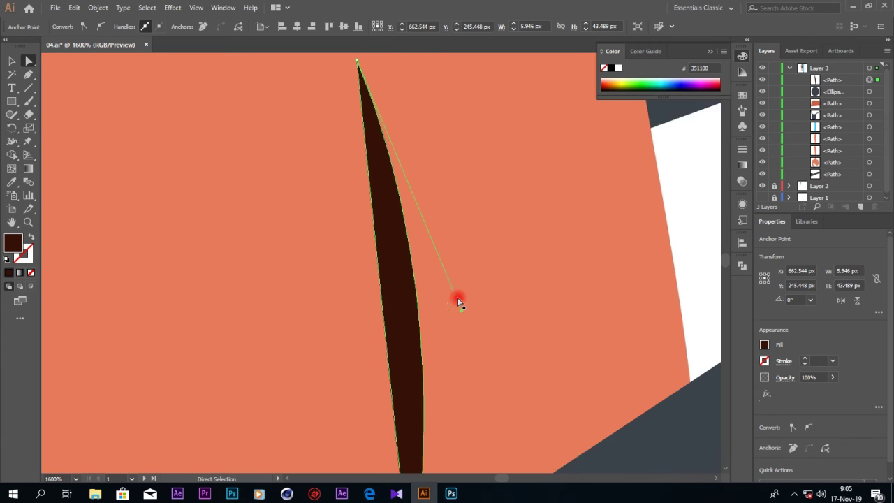
Add an edge anchor and move points to make the sliver a thinner, gently curved blade
{"action": "left_click", "coordinate": [28, 74]}
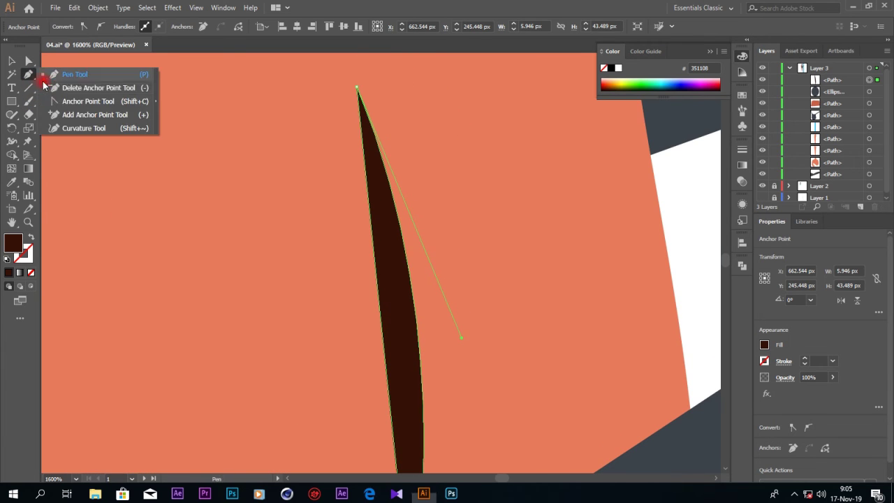
{"action": "left_click", "coordinate": [79, 114]}
{"action": "left_click", "coordinate": [385, 339]}
{"action": "key", "text": "a"}
{"action": "left_click_drag", "start_coordinate": [383, 308], "coordinate": [405, 322]}
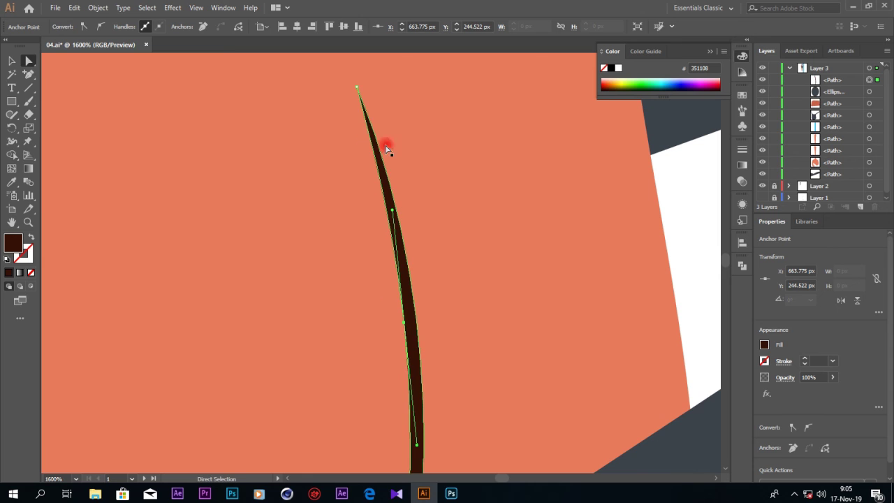
{"action": "left_click_drag", "start_coordinate": [362, 91], "coordinate": [385, 132]}
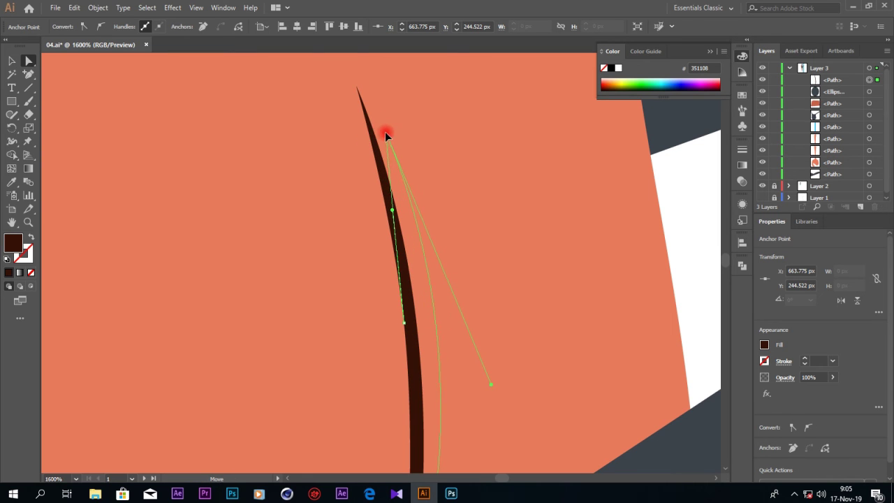
{"action": "left_click_drag", "start_coordinate": [489, 382], "coordinate": [450, 393]}
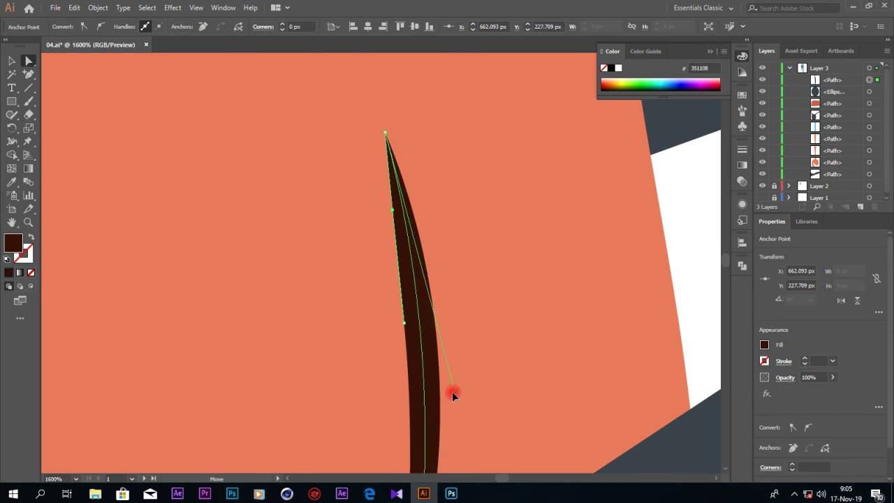
{"action": "key", "text": "ctrl+minus"}
{"action": "key", "text": "ctrl+minus"}
{"action": "key", "text": "ctrl+minus"}
{"action": "key", "text": "ctrl+minus"}
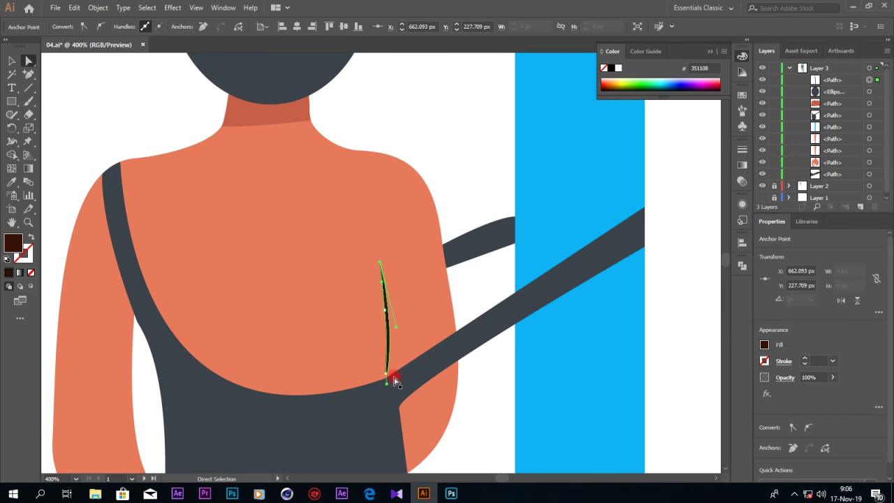
Extend the crease's top point upward and lower its opacity to 63%
{"action": "left_click", "coordinate": [397, 319]}
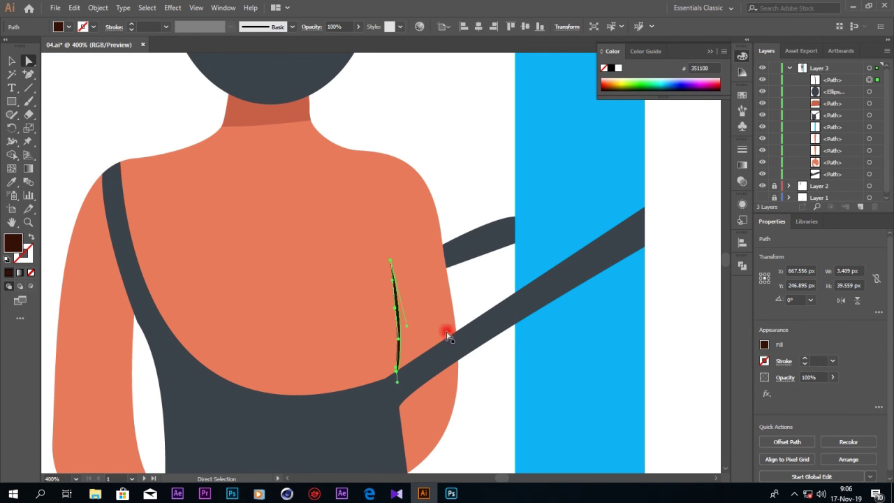
{"action": "left_click_drag", "start_coordinate": [391, 264], "coordinate": [387, 225]}
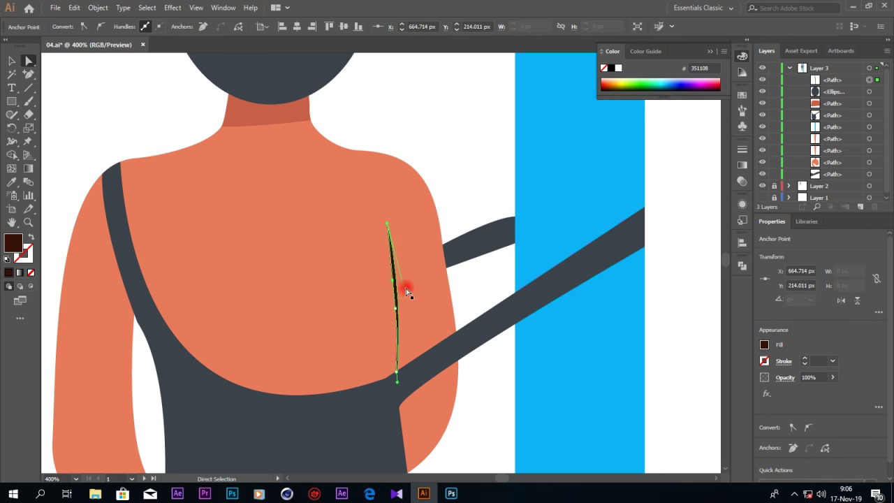
{"action": "left_click", "coordinate": [580, 345]}
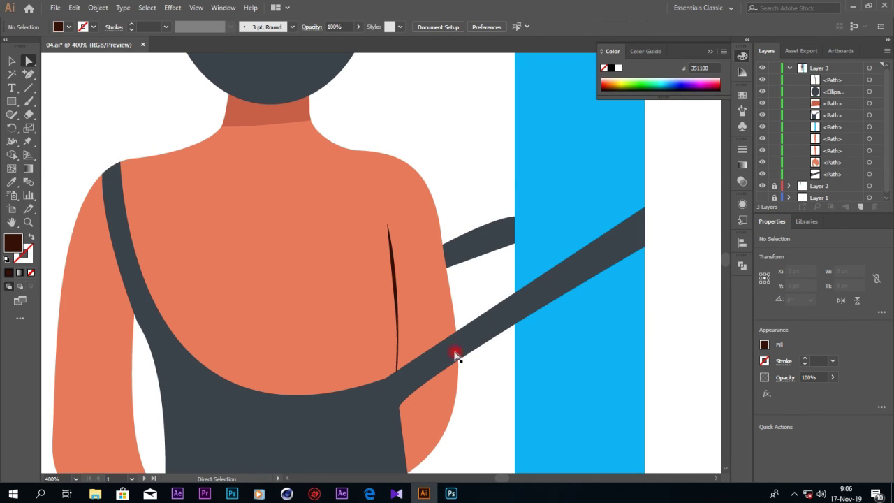
{"action": "left_click", "coordinate": [395, 290]}
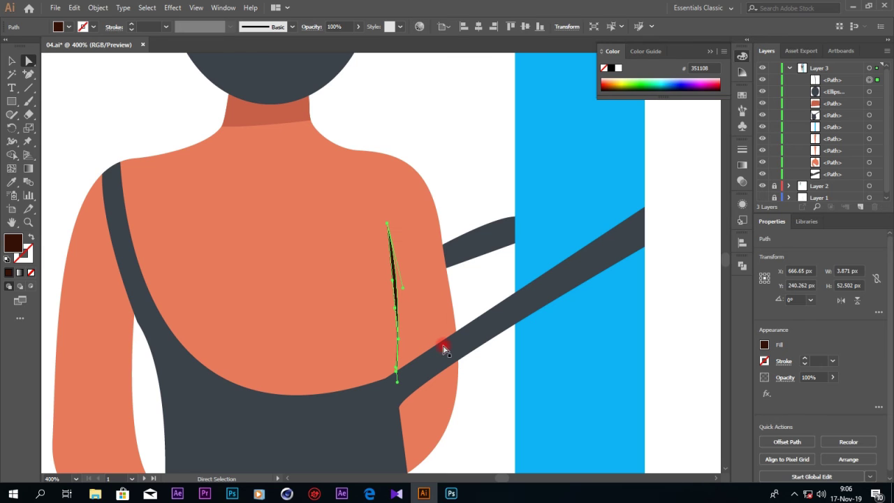
{"action": "left_click", "coordinate": [832, 377]}
{"action": "left_click", "coordinate": [814, 395]}
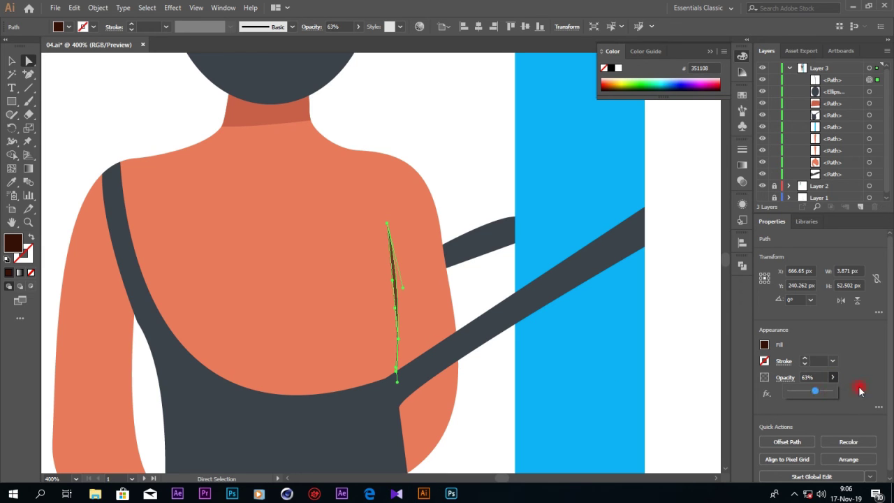
Set the crease fill to 44241D at 99% opacity and fit the artboard in view
{"action": "double_click", "coordinate": [14, 243]}
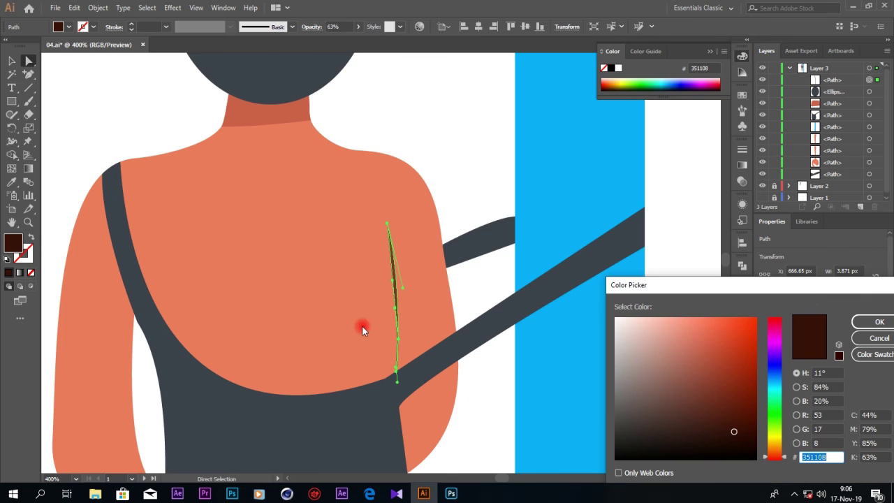
{"action": "mouse_move", "coordinate": [735, 432]}
{"action": "left_mouse_down"}
{"action": "mouse_move", "coordinate": [738, 425]}
{"action": "mouse_move", "coordinate": [712, 422]}
{"action": "left_mouse_up"}
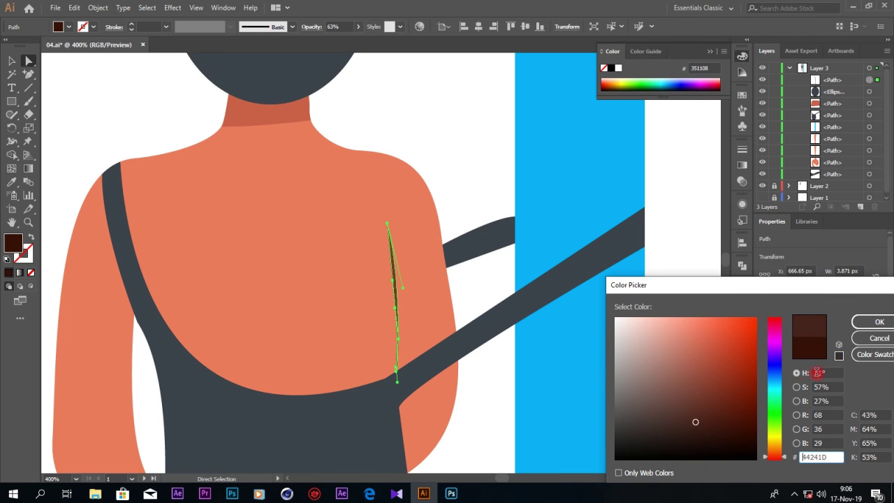
{"action": "left_click", "coordinate": [877, 322]}
{"action": "left_click", "coordinate": [832, 377]}
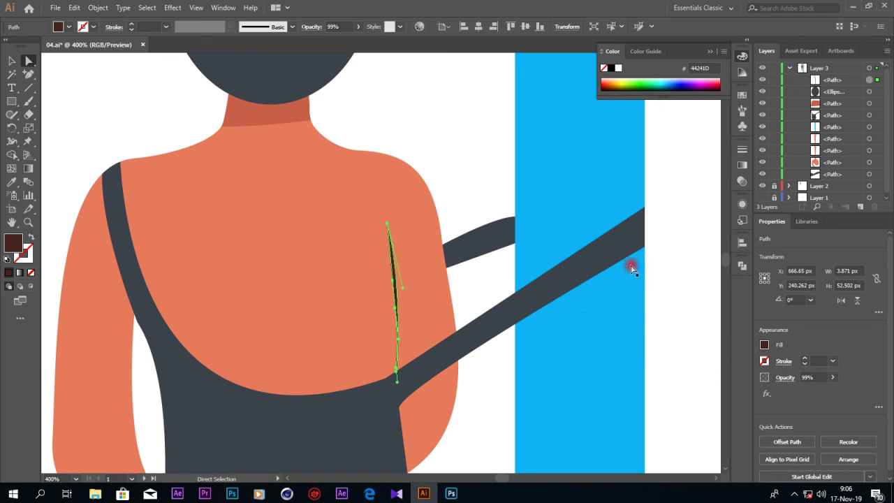
{"action": "left_click", "coordinate": [488, 190]}
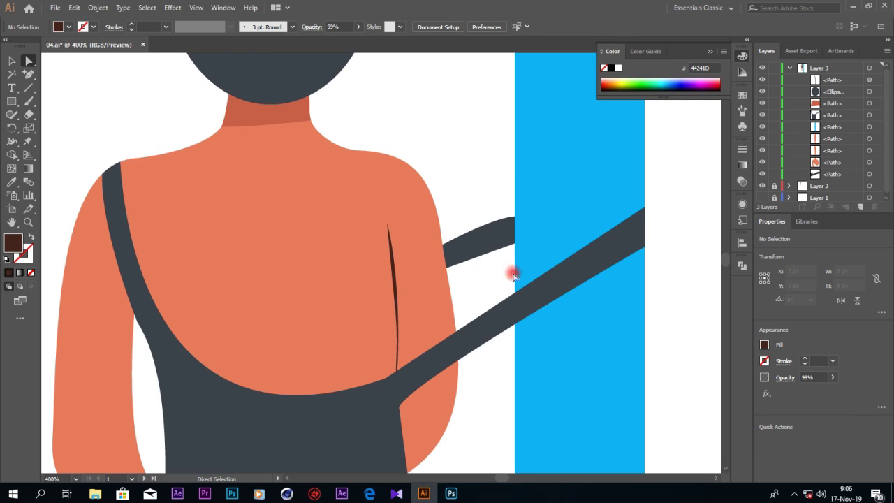
{"action": "key", "text": "ctrl+0"}
{"action": "key", "text": "a"}
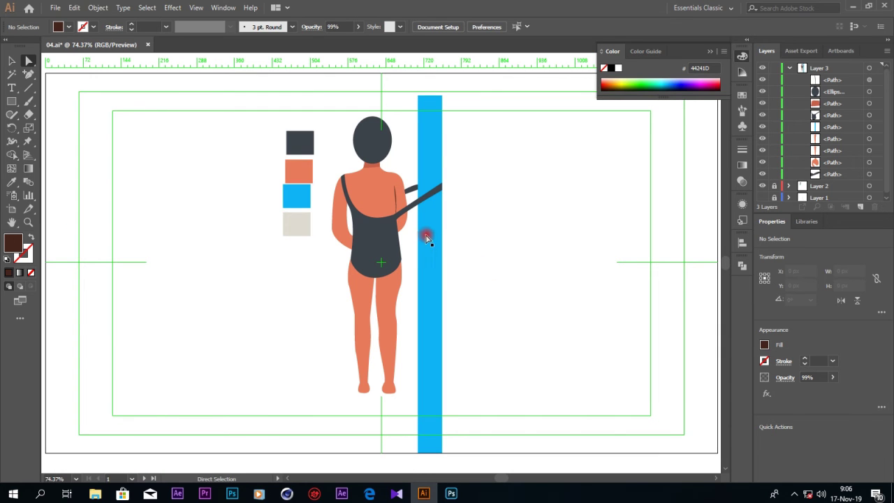
Copy the left leg and paste the copy behind the original
{"action": "left_click", "coordinate": [358, 318]}
{"action": "left_click", "coordinate": [74, 7]}
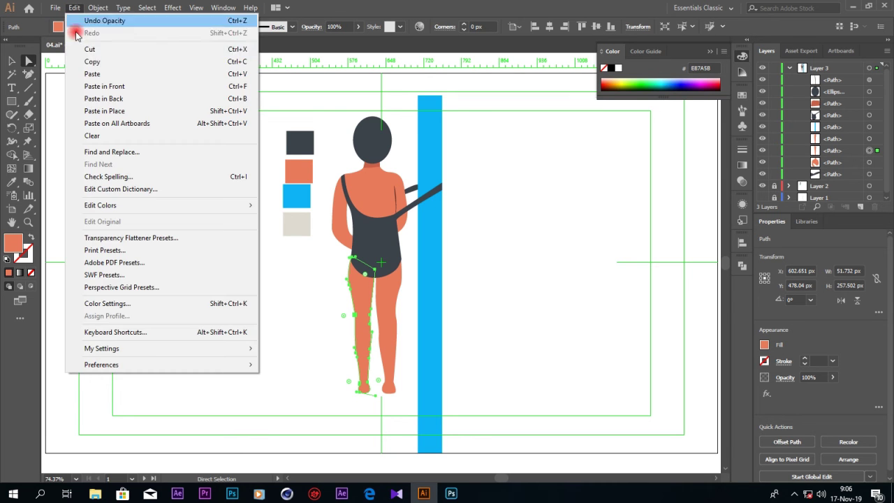
{"action": "left_click", "coordinate": [93, 61]}
{"action": "left_click", "coordinate": [74, 7]}
{"action": "left_click", "coordinate": [120, 99]}
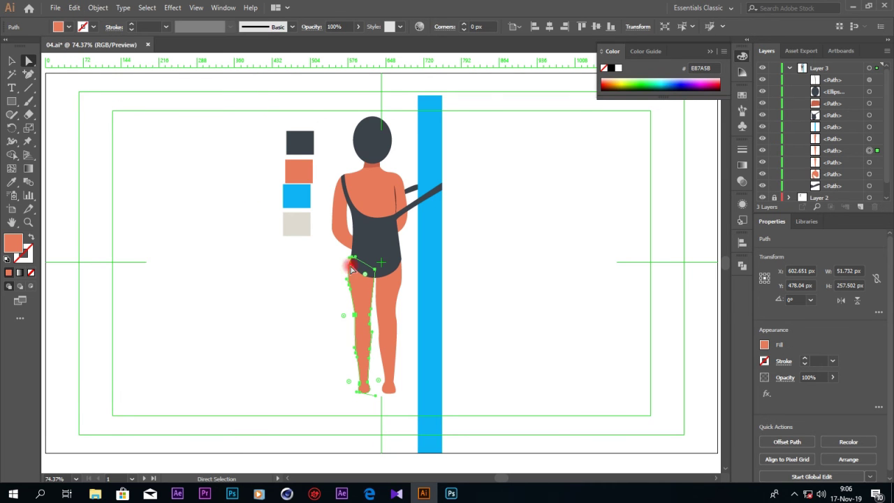
{"action": "key", "text": "v"}
Rotate the leg copy flat along the ground from the feet and move it to the bottom of Layer 3
{"action": "left_click", "coordinate": [377, 253]}
{"action": "left_click", "coordinate": [374, 271]}
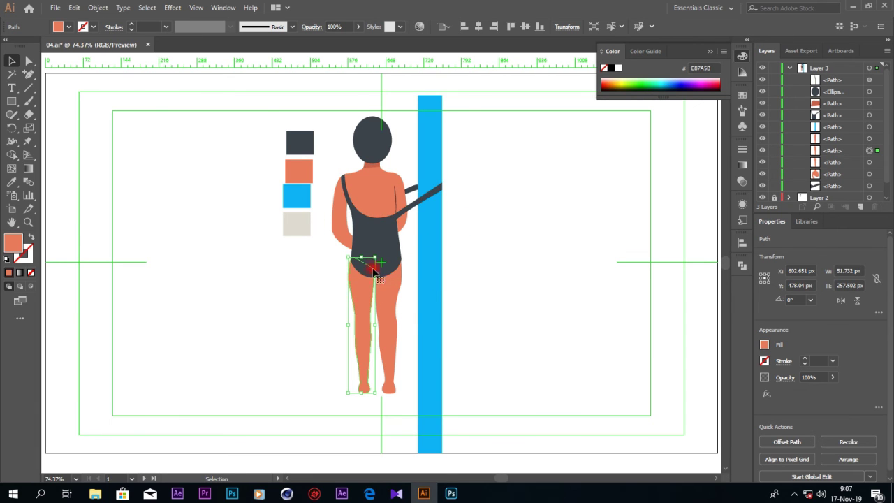
{"action": "left_click_drag", "start_coordinate": [376, 253], "coordinate": [399, 296]}
{"action": "left_click_drag", "start_coordinate": [416, 326], "coordinate": [415, 326]}
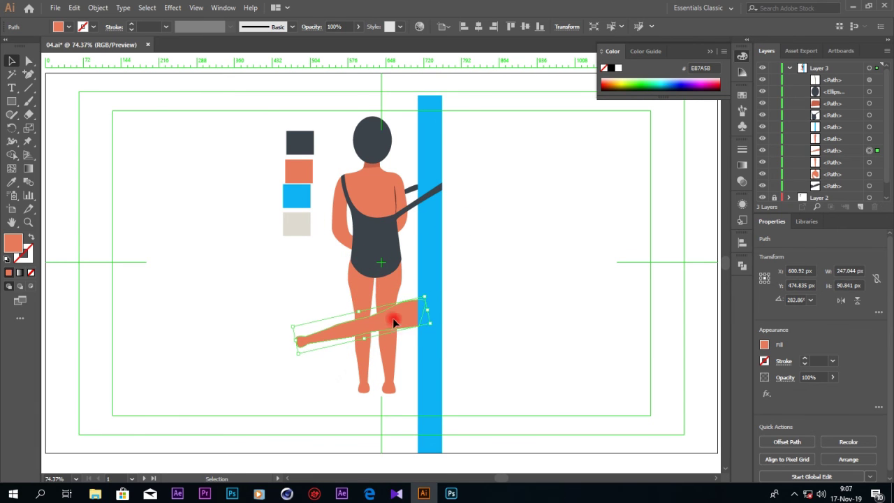
{"action": "left_click", "coordinate": [396, 341]}
{"action": "mouse_move", "coordinate": [334, 338]}
{"action": "left_mouse_down"}
{"action": "mouse_move", "coordinate": [396, 383]}
{"action": "mouse_move", "coordinate": [400, 376]}
{"action": "left_mouse_up"}
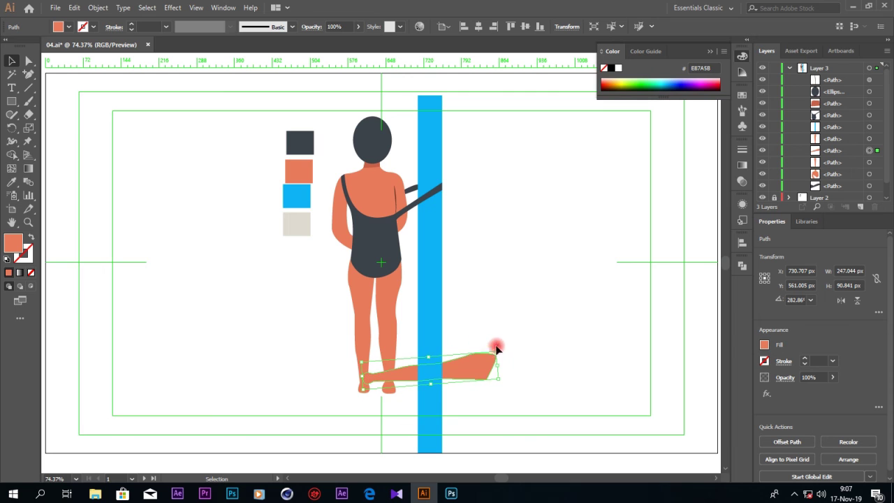
{"action": "left_click_drag", "start_coordinate": [469, 361], "coordinate": [468, 374]}
{"action": "left_click_drag", "start_coordinate": [506, 350], "coordinate": [469, 389]}
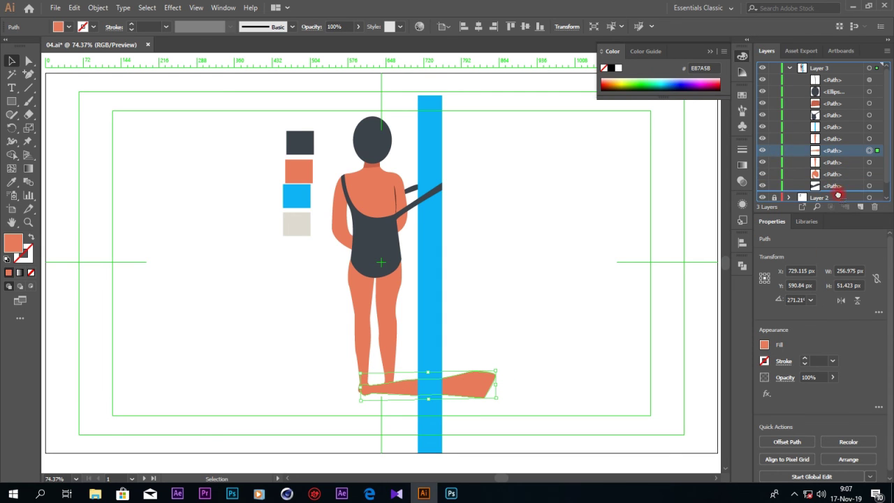
{"action": "left_click_drag", "start_coordinate": [841, 157], "coordinate": [835, 192]}
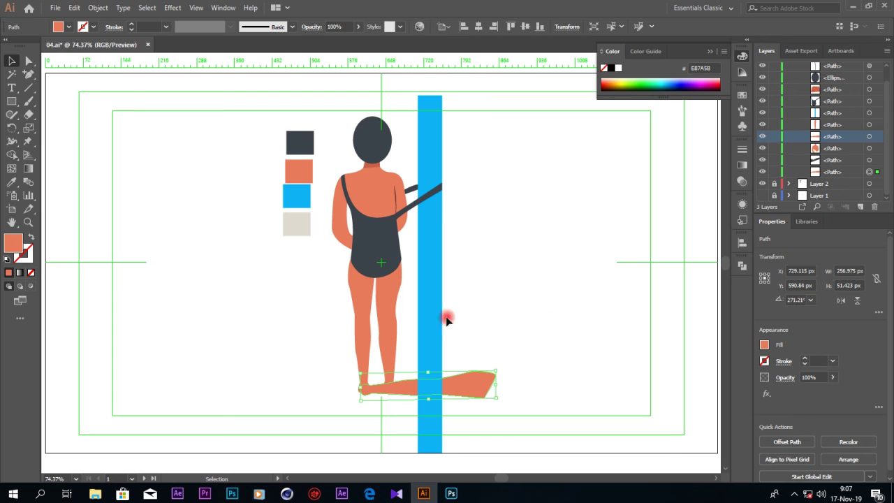
Make the flat leg copy a grey 606060 shadow at 47% opacity, widened to about 461.7 px
{"action": "double_click", "coordinate": [13, 242]}
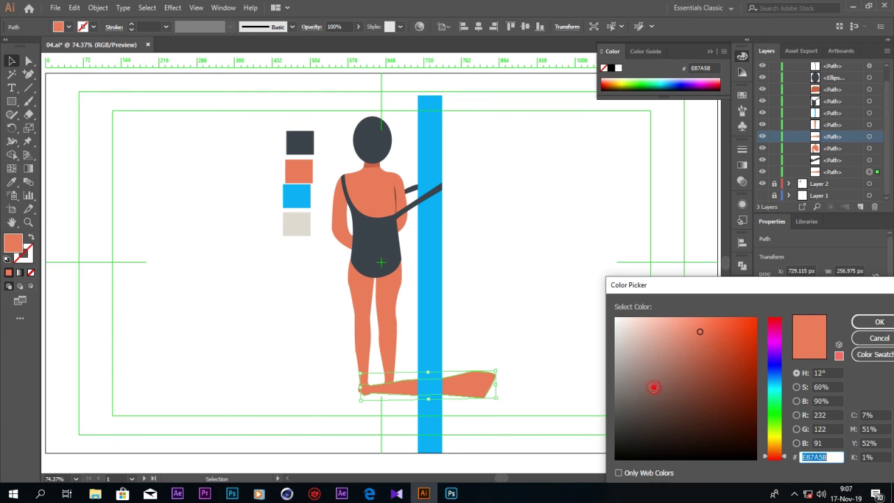
{"action": "type", "text": "606060"}
{"action": "key", "text": "Return"}
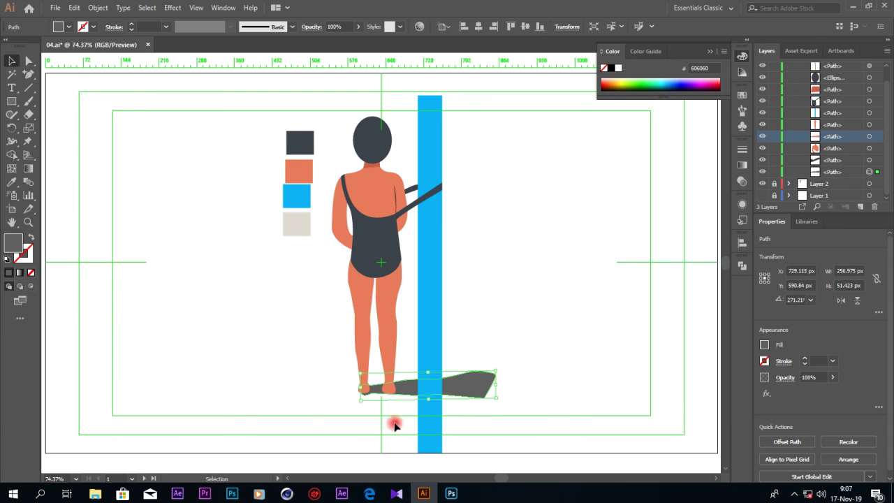
{"action": "left_click", "coordinate": [831, 378]}
{"action": "left_click_drag", "start_coordinate": [802, 395], "coordinate": [812, 395]}
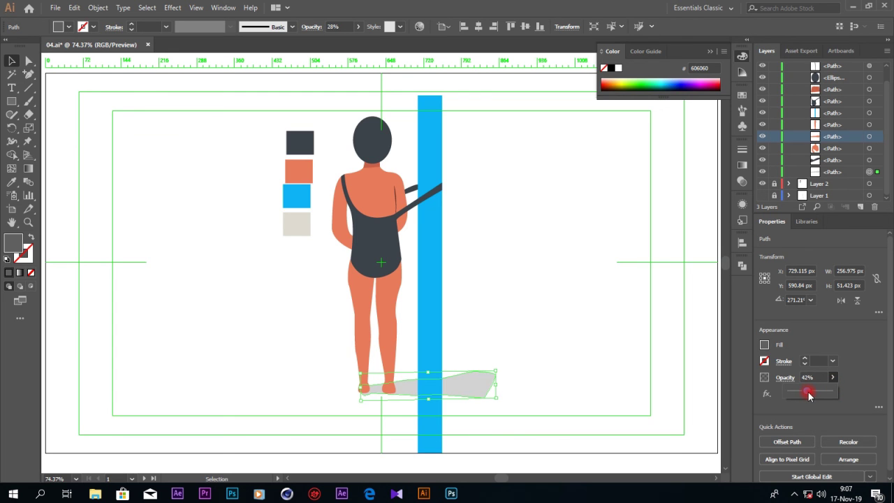
{"action": "left_click_drag", "start_coordinate": [495, 384], "coordinate": [720, 392]}
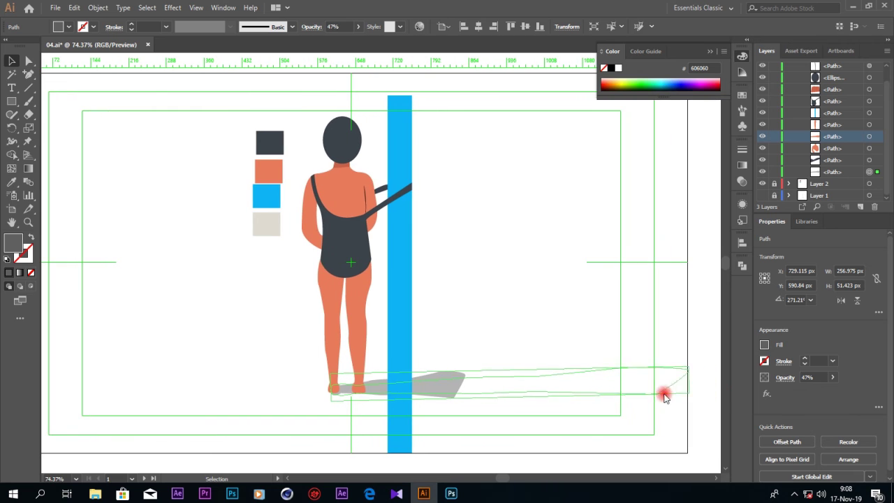
{"action": "left_click_drag", "start_coordinate": [720, 392], "coordinate": [601, 396]}
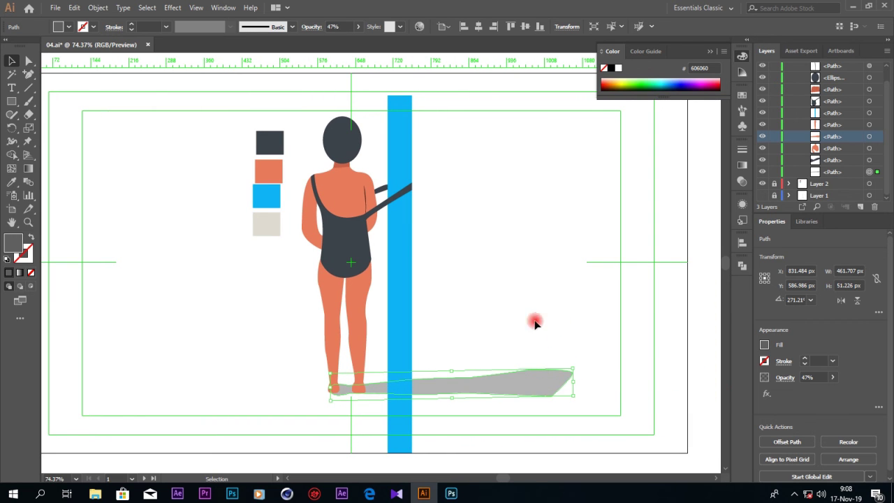
{"action": "left_click", "coordinate": [414, 373]}
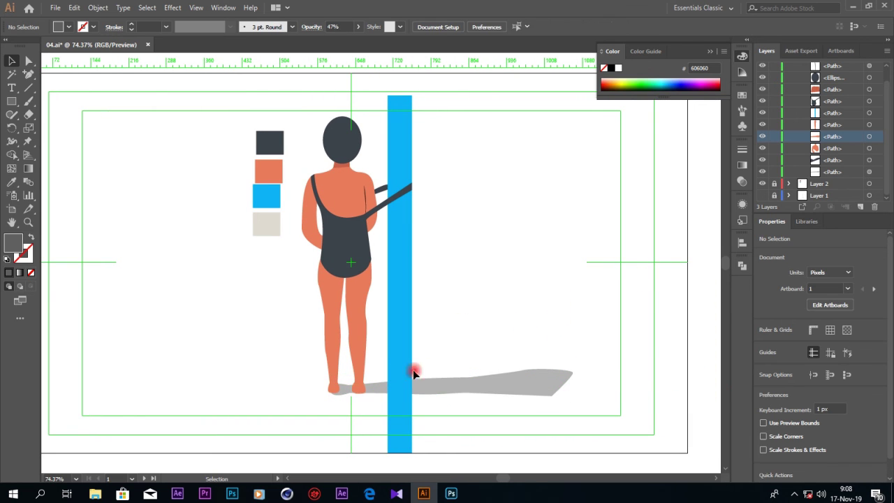
Paste a second copy of the left leg in front and rotate it flat onto the shadow
{"action": "left_click", "coordinate": [356, 335]}
{"action": "left_click", "coordinate": [74, 8]}
{"action": "left_click", "coordinate": [98, 63]}
{"action": "left_click", "coordinate": [74, 8]}
{"action": "left_click", "coordinate": [94, 84]}
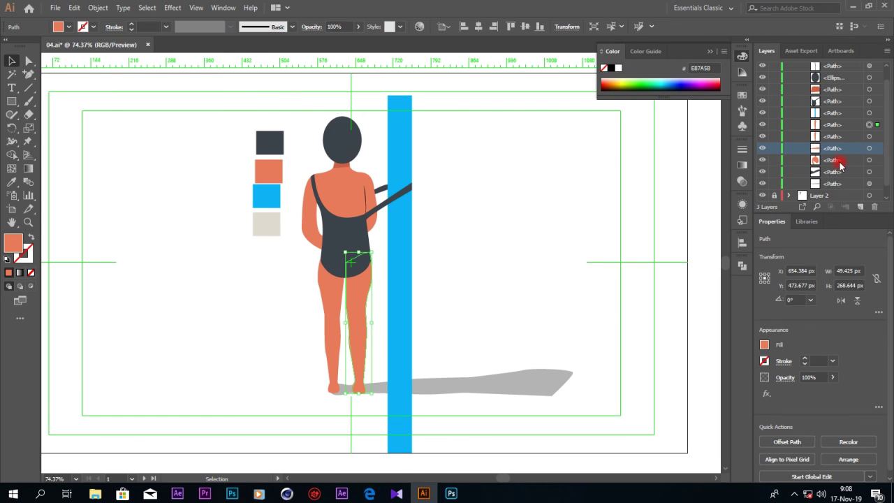
{"action": "scroll", "coordinate": [840, 165], "scroll_direction": "down", "scroll_amount": 1}
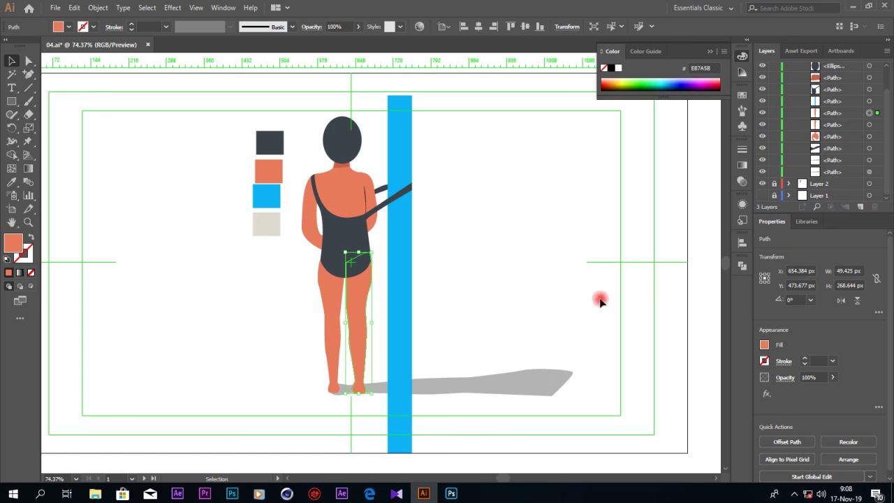
{"action": "mouse_move", "coordinate": [372, 252]}
{"action": "left_mouse_down"}
{"action": "mouse_move", "coordinate": [409, 333]}
{"action": "mouse_move", "coordinate": [450, 377]}
{"action": "left_mouse_up"}
Give the new piece the shadow's grey, stretch it to about 422.1 px, and make it fully opaque
{"action": "left_click", "coordinate": [12, 182]}
{"action": "left_click", "coordinate": [560, 377]}
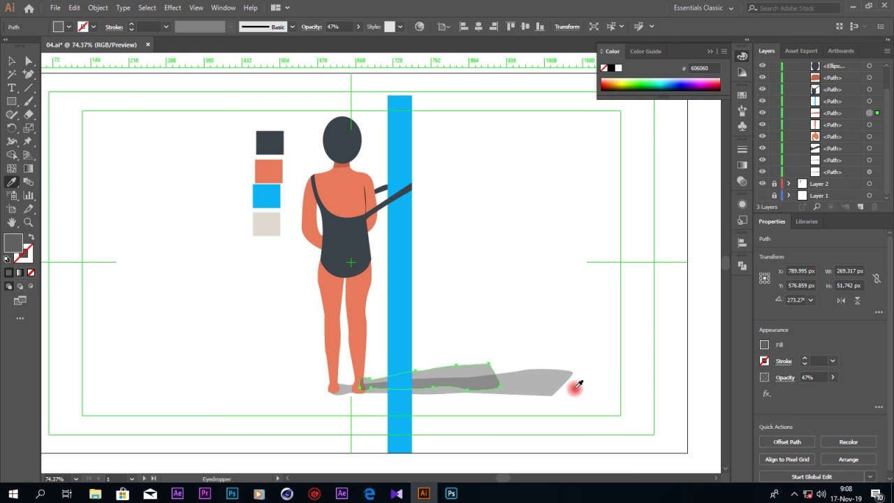
{"action": "left_click", "coordinate": [26, 59]}
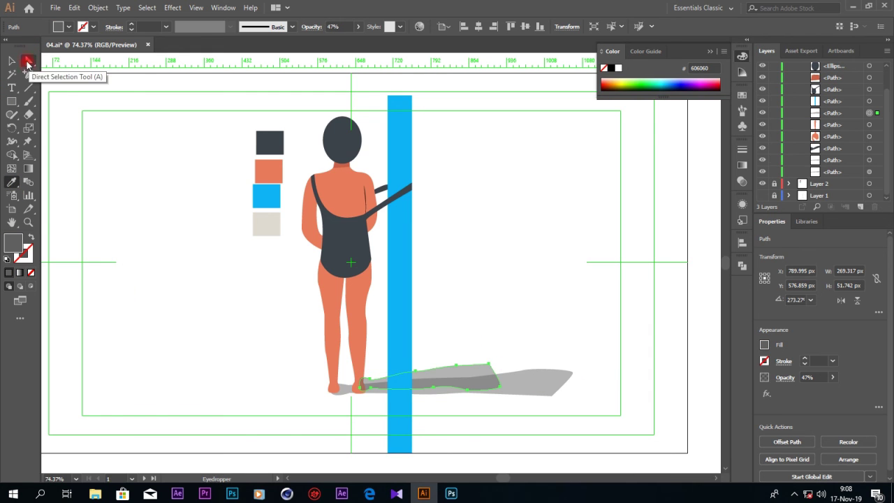
{"action": "left_click", "coordinate": [556, 380]}
{"action": "left_click_drag", "start_coordinate": [555, 380], "coordinate": [582, 378]}
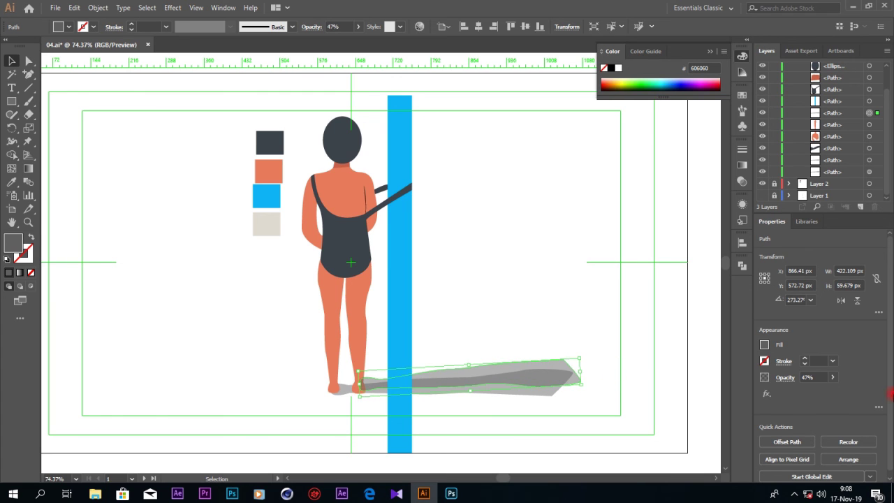
{"action": "left_click", "coordinate": [832, 377]}
{"action": "left_click_drag", "start_coordinate": [853, 399], "coordinate": [849, 396]}
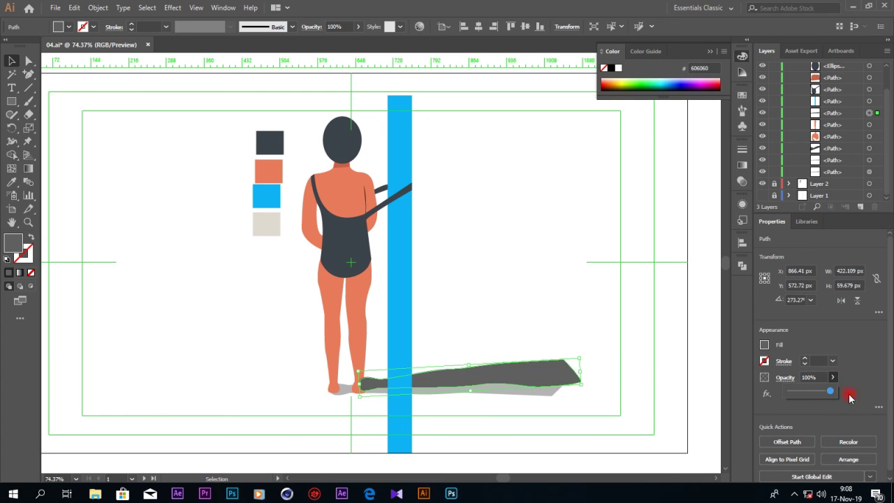
Set the first shadow to 100% opacity with fill 706F6F, and match the second piece to it
{"action": "left_click", "coordinate": [553, 393]}
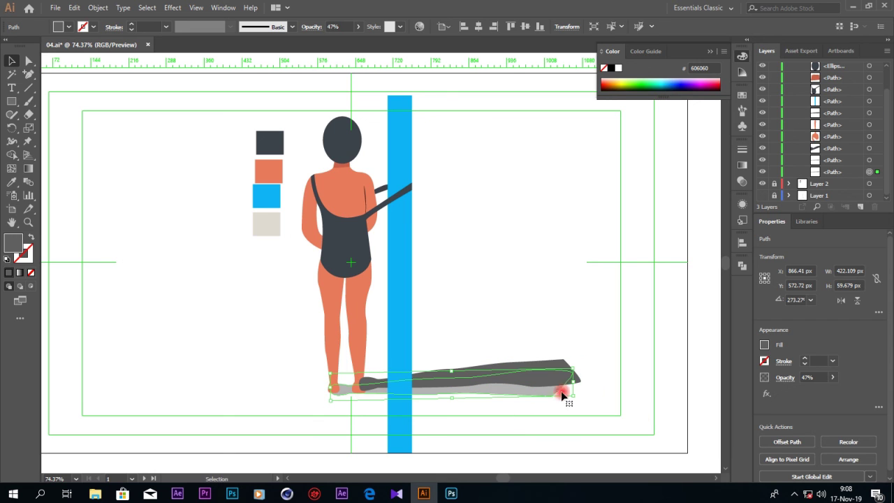
{"action": "left_click", "coordinate": [830, 378]}
{"action": "left_click_drag", "start_coordinate": [807, 394], "coordinate": [845, 394]}
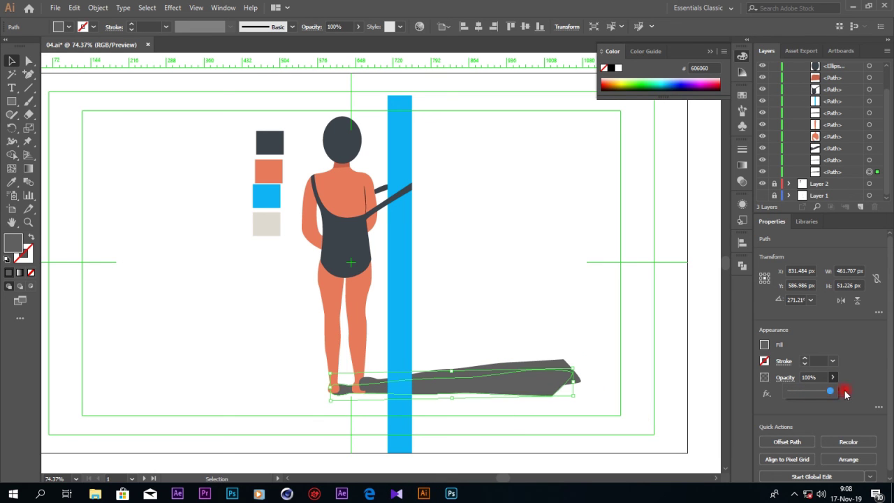
{"action": "double_click", "coordinate": [12, 244]}
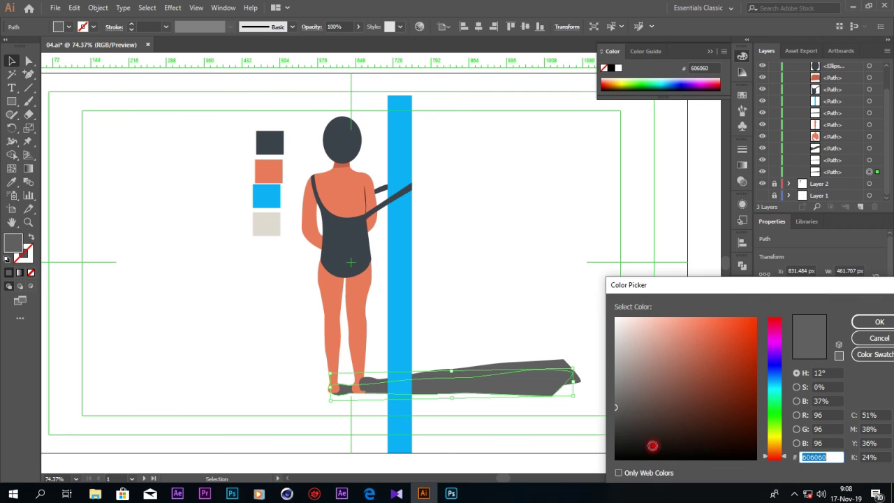
{"action": "left_click_drag", "start_coordinate": [618, 406], "coordinate": [617, 397]}
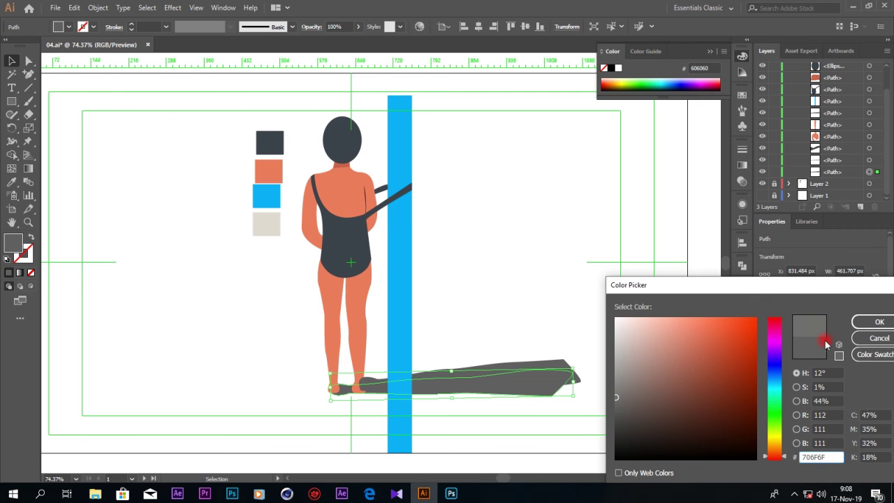
{"action": "left_click", "coordinate": [878, 322]}
{"action": "left_click", "coordinate": [573, 391]}
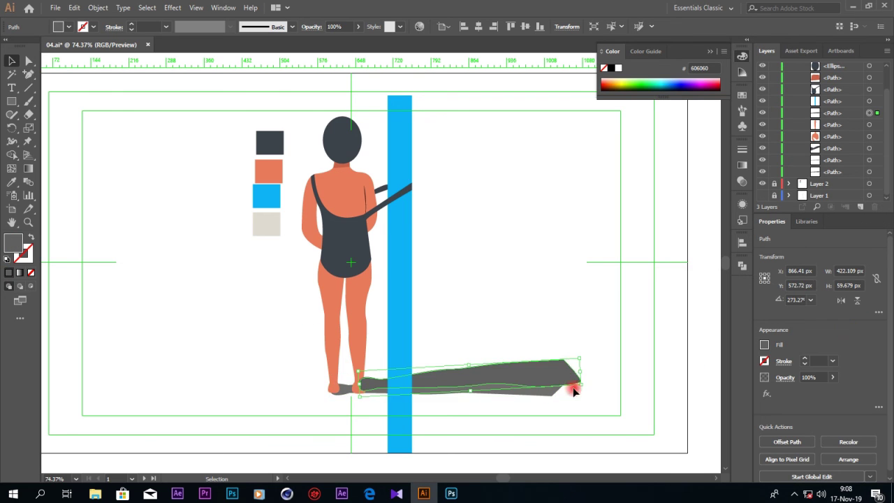
{"action": "left_click", "coordinate": [14, 184]}
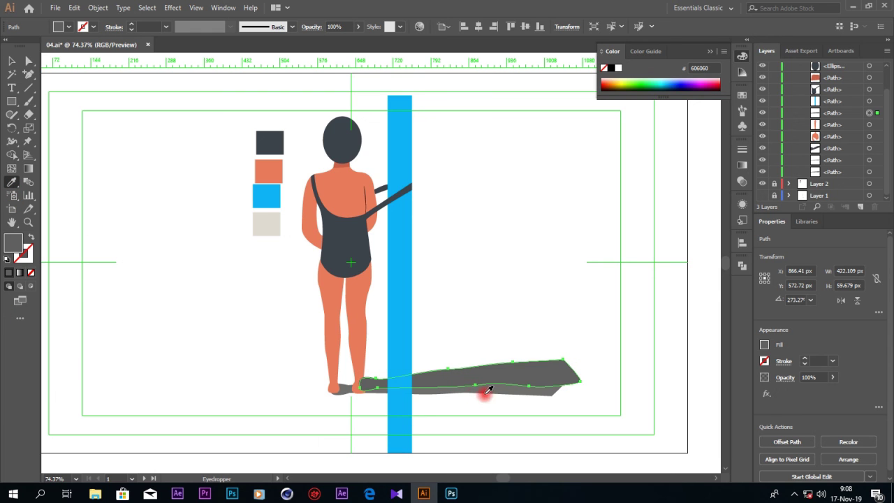
{"action": "left_click", "coordinate": [494, 387]}
{"action": "left_click", "coordinate": [27, 61]}
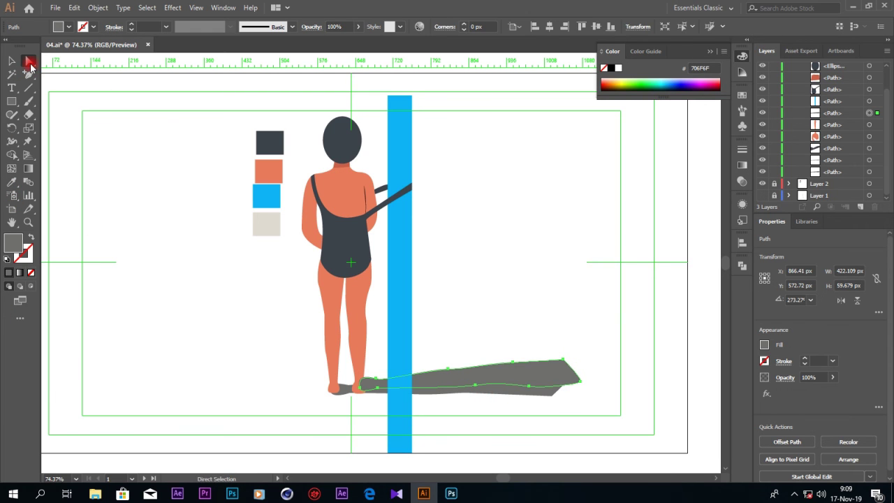
Lock Layer 2, draw an artboard-sized rectangle, and send it behind all artwork
{"action": "key", "text": "ctrl+minus"}
{"action": "key", "text": "ctrl+minus"}
{"action": "key", "text": "ctrl+minus"}
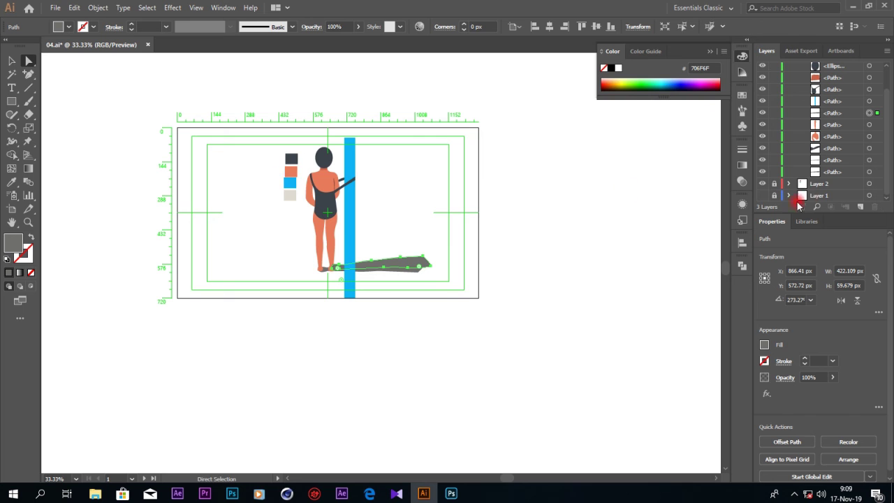
{"action": "left_click", "coordinate": [773, 183]}
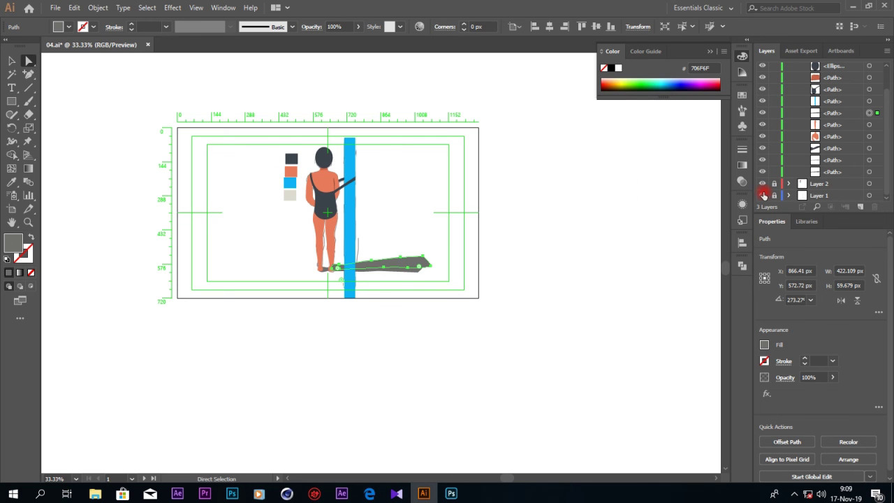
{"action": "left_click", "coordinate": [12, 101]}
{"action": "left_click_drag", "start_coordinate": [171, 120], "coordinate": [262, 190]}
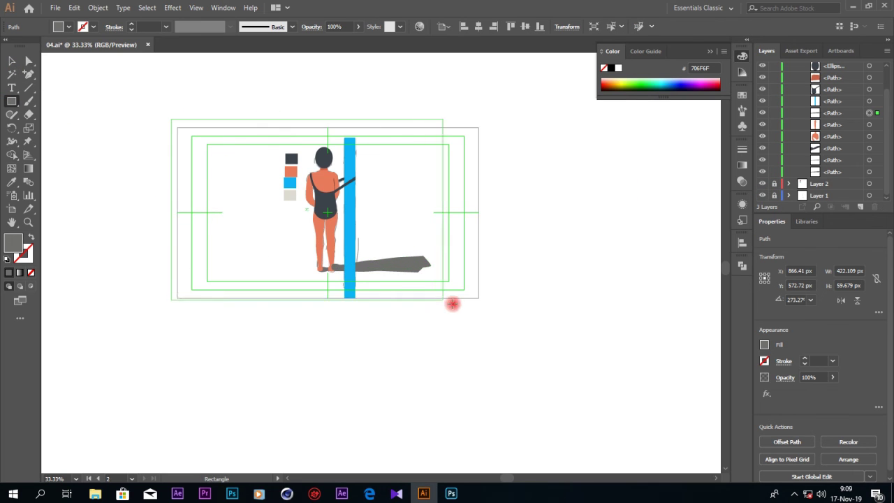
{"action": "left_click_drag", "start_coordinate": [334, 237], "coordinate": [489, 306]}
{"action": "left_click", "coordinate": [12, 62]}
{"action": "right_click", "coordinate": [242, 160]}
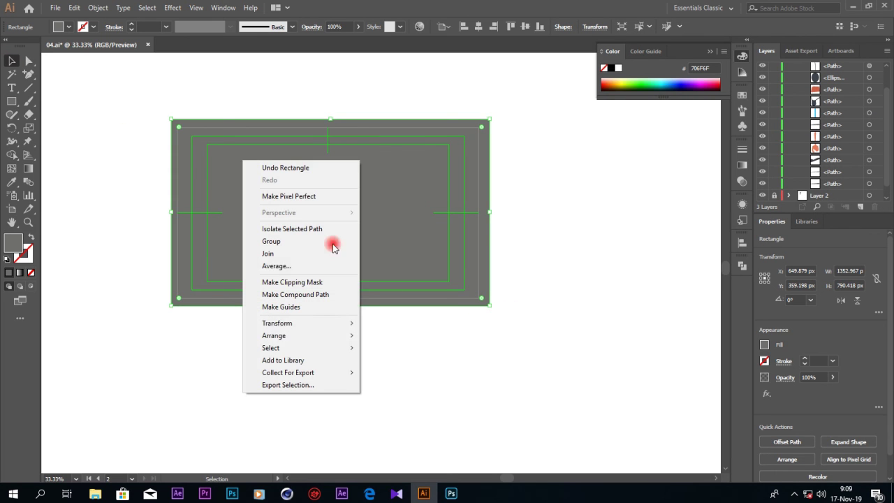
{"action": "left_click", "coordinate": [400, 373]}
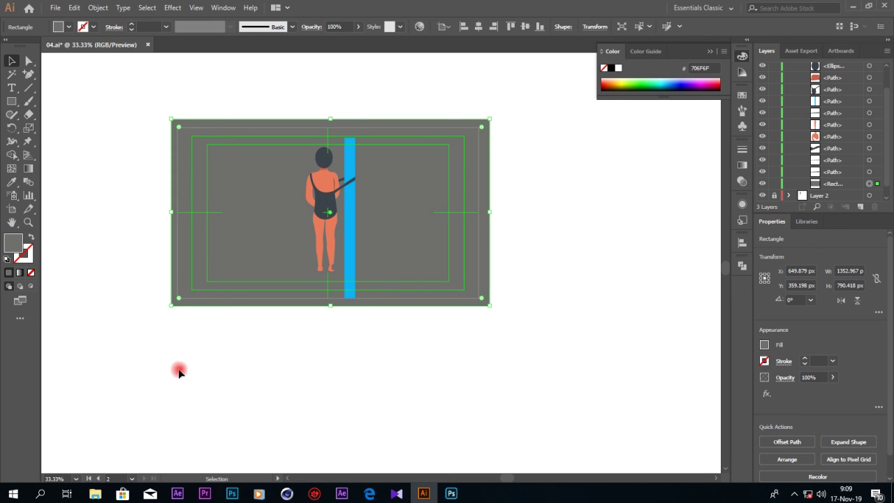
Fill the background rectangle with the light beige swatch colour and lock it in Layers
{"action": "left_click_drag", "start_coordinate": [866, 171], "coordinate": [810, 185]}
{"action": "left_click", "coordinate": [193, 258]}
{"action": "left_click", "coordinate": [11, 181]}
{"action": "left_click", "coordinate": [290, 195]}
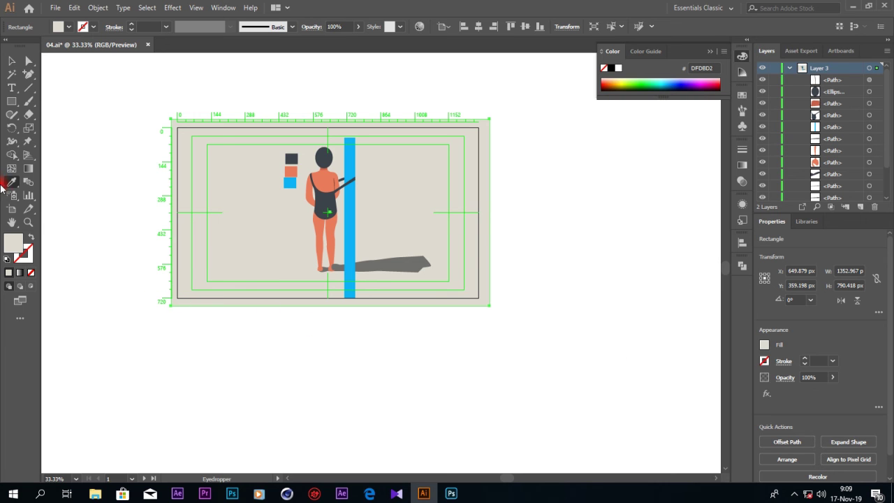
{"action": "scroll", "coordinate": [813, 107], "scroll_direction": "down", "scroll_amount": 2}
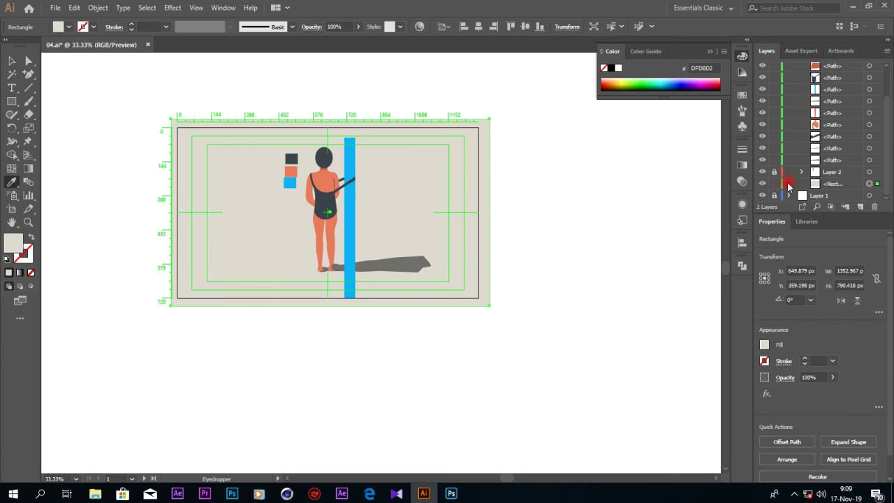
{"action": "left_click", "coordinate": [773, 185]}
{"action": "key", "text": "ctrl+plus"}
{"action": "key", "text": "ctrl+plus"}
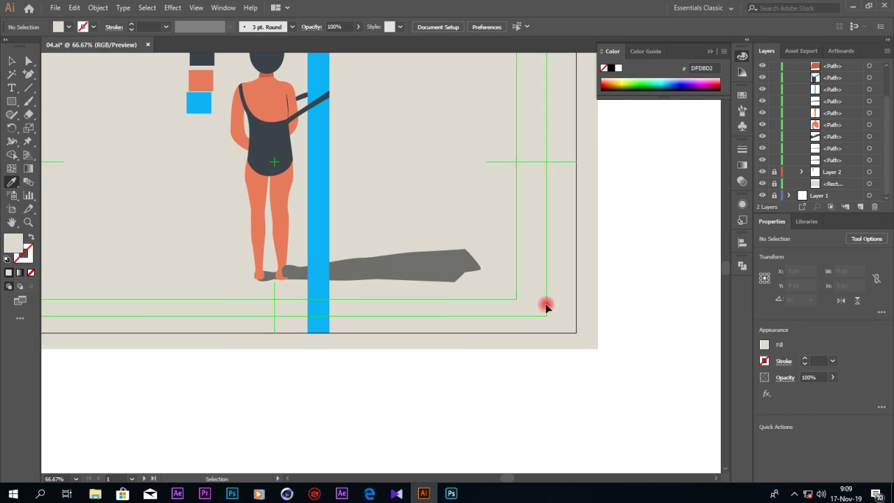
Change the ground shadow's fill to the lighter grey 8C8C8C
{"action": "left_click", "coordinate": [12, 61]}
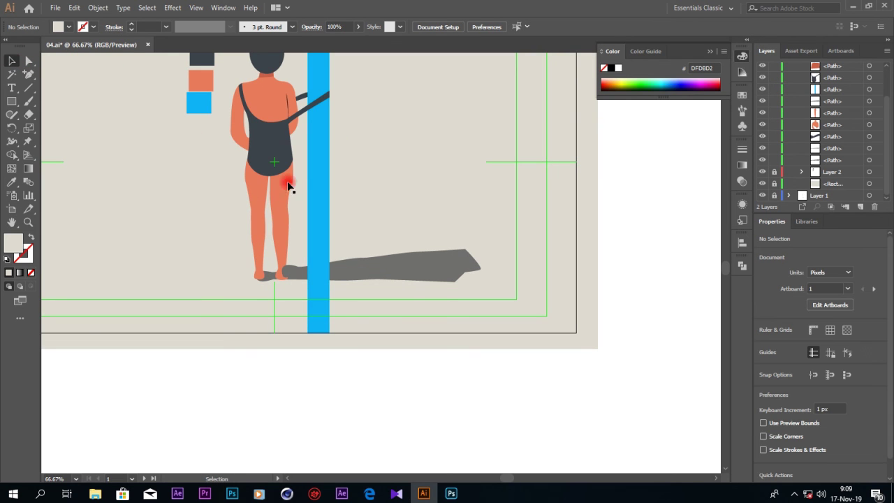
{"action": "left_click", "coordinate": [413, 264]}
{"action": "left_click", "coordinate": [831, 378]}
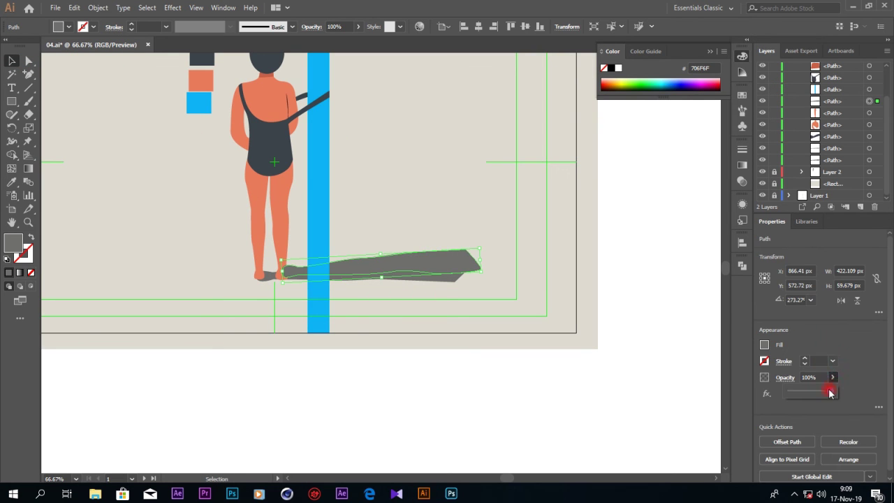
{"action": "double_click", "coordinate": [13, 242]}
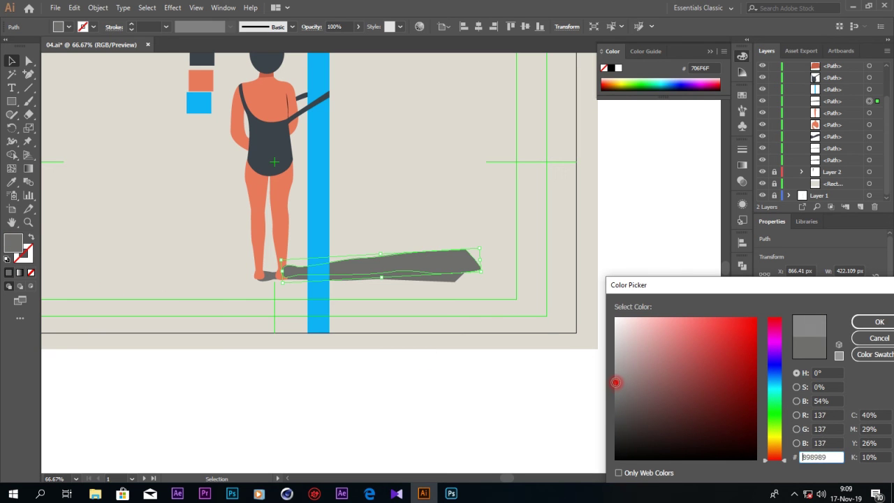
{"action": "left_click", "coordinate": [873, 321]}
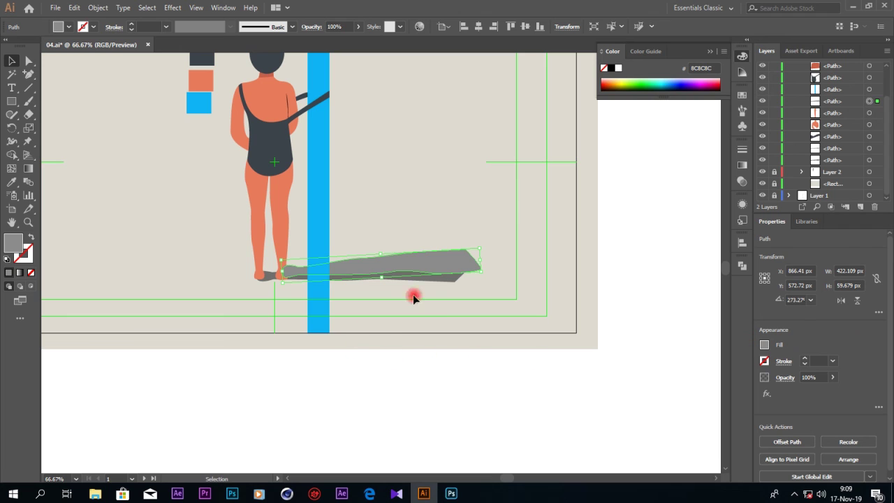
Eyedropper the 8C8C8C grey onto the second, darker shadow shape so both match
{"action": "key", "text": "ctrl+z"}
{"action": "left_click", "coordinate": [13, 183]}
{"action": "left_click", "coordinate": [438, 272]}
{"action": "left_click", "coordinate": [455, 253]}
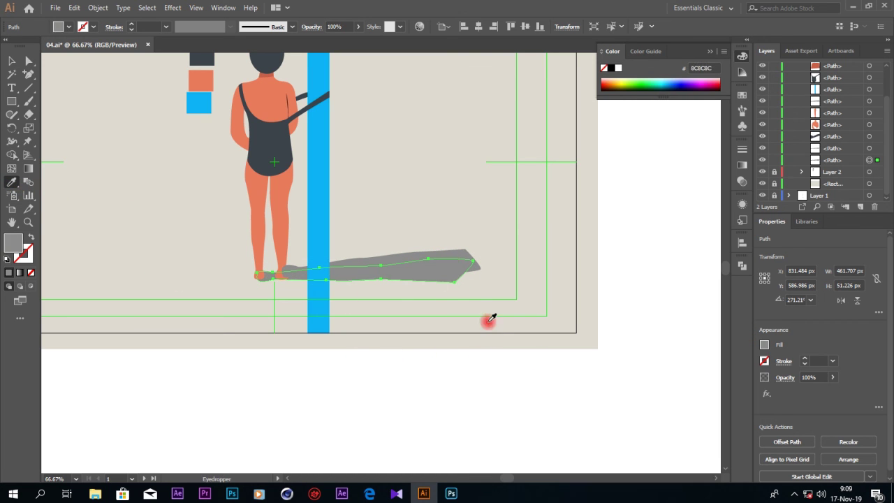
{"action": "left_click", "coordinate": [11, 61]}
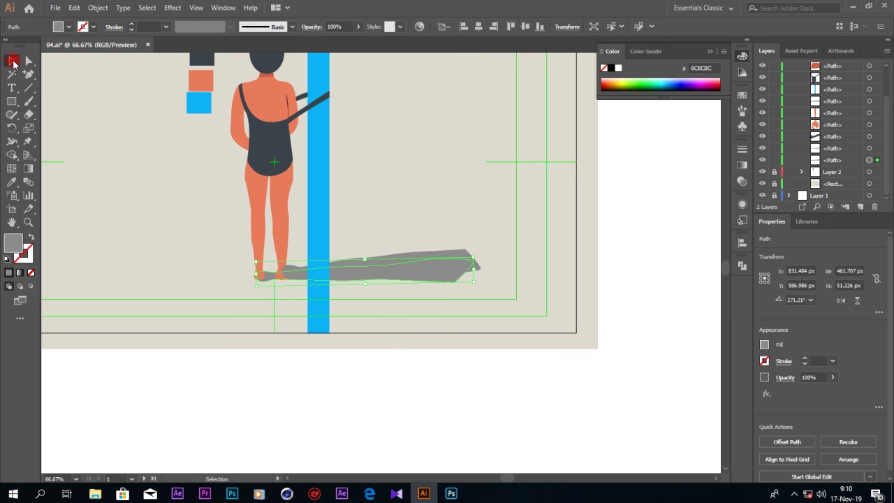
{"action": "left_click", "coordinate": [566, 377]}
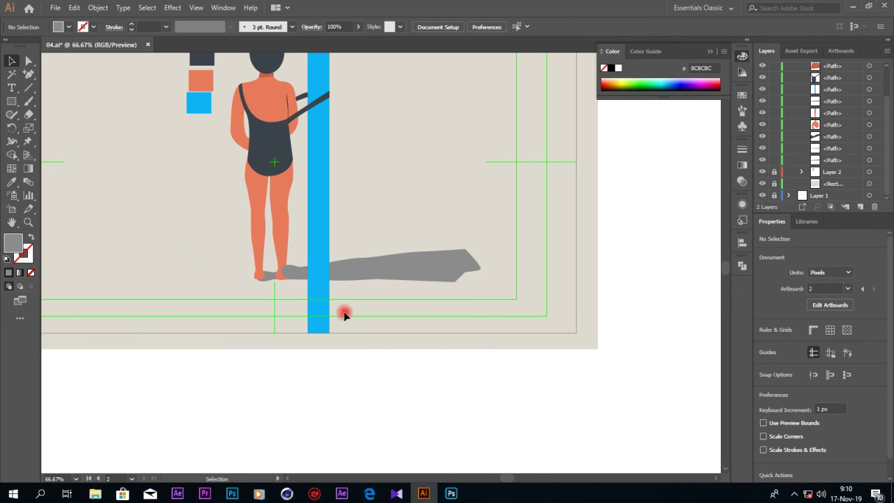
Move the grey shadow so it starts under the heels, then zoom back out to the artboard
{"action": "left_click", "coordinate": [393, 262]}
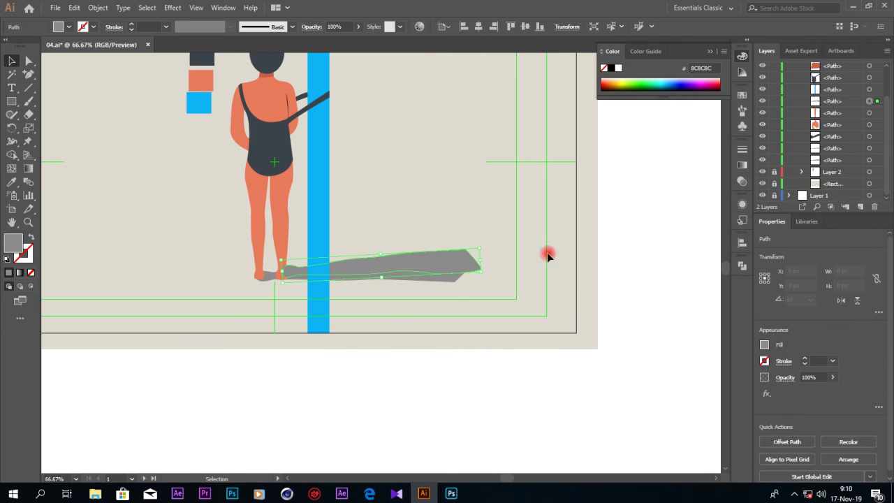
{"action": "left_click", "coordinate": [831, 103]}
{"action": "left_click", "coordinate": [298, 333]}
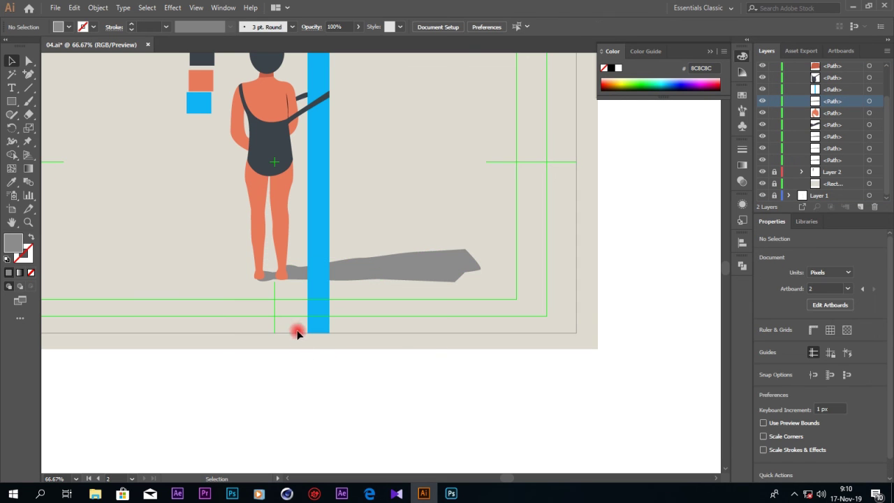
{"action": "left_click", "coordinate": [299, 276]}
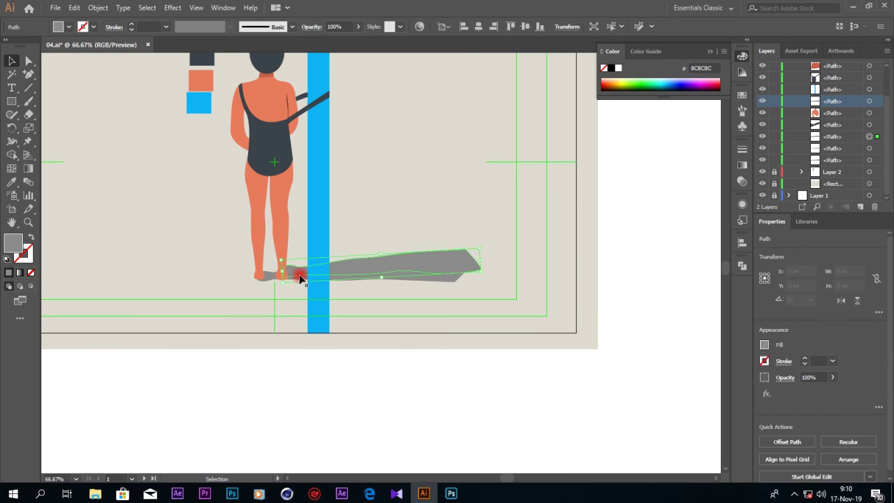
{"action": "key", "text": "ctrl+plus"}
{"action": "key", "text": "ctrl+plus"}
{"action": "key", "text": "ctrl+plus"}
{"action": "left_click_drag", "start_coordinate": [515, 492], "coordinate": [504, 475]}
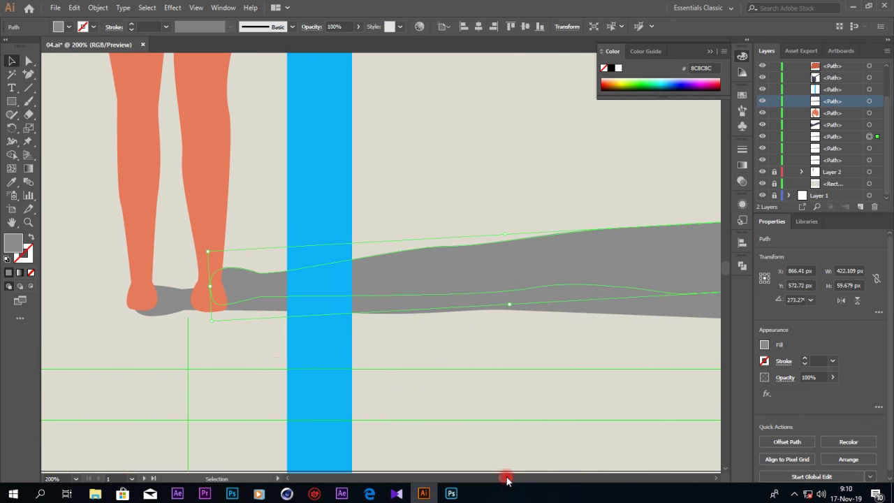
{"action": "left_click_drag", "start_coordinate": [221, 337], "coordinate": [170, 312]}
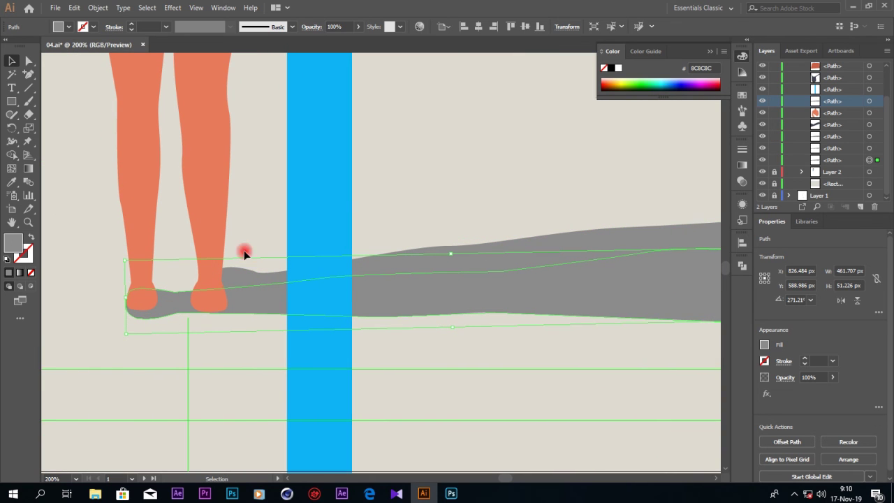
{"action": "left_click", "coordinate": [419, 182]}
{"action": "left_click", "coordinate": [516, 247]}
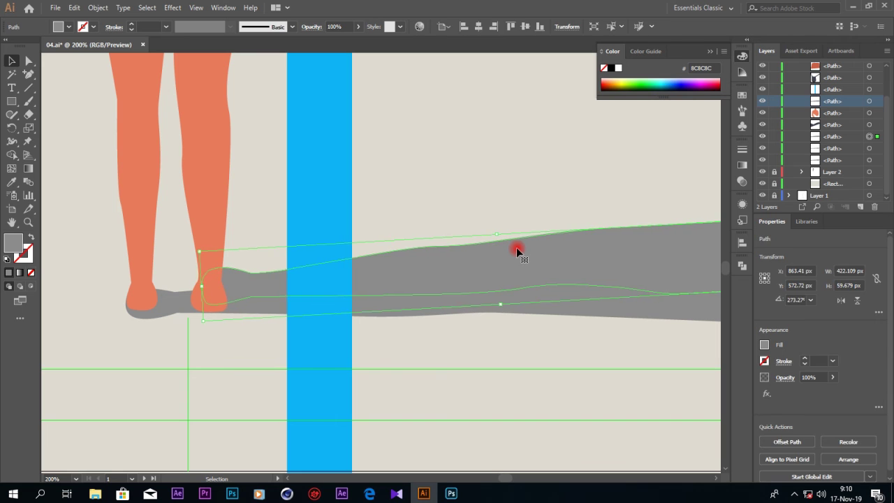
{"action": "left_click", "coordinate": [485, 190]}
{"action": "key", "text": "ctrl+minus"}
{"action": "key", "text": "ctrl+minus"}
{"action": "key", "text": "ctrl+minus"}
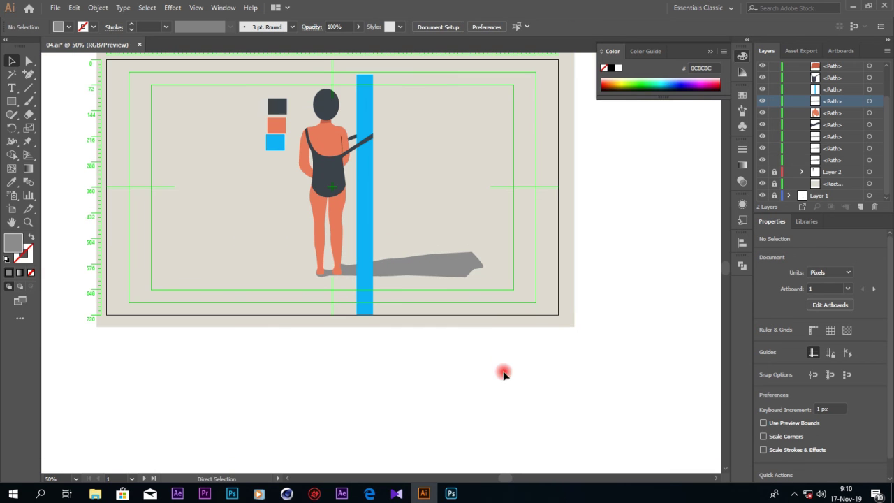
{"action": "left_click", "coordinate": [11, 208]}
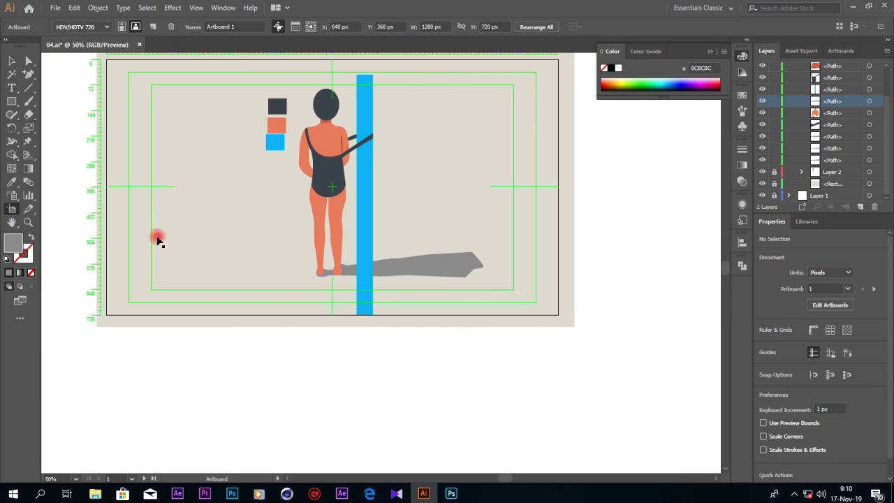
{"action": "left_click_drag", "start_coordinate": [558, 189], "coordinate": [465, 203]}
{"action": "key", "text": "ctrl+z"}
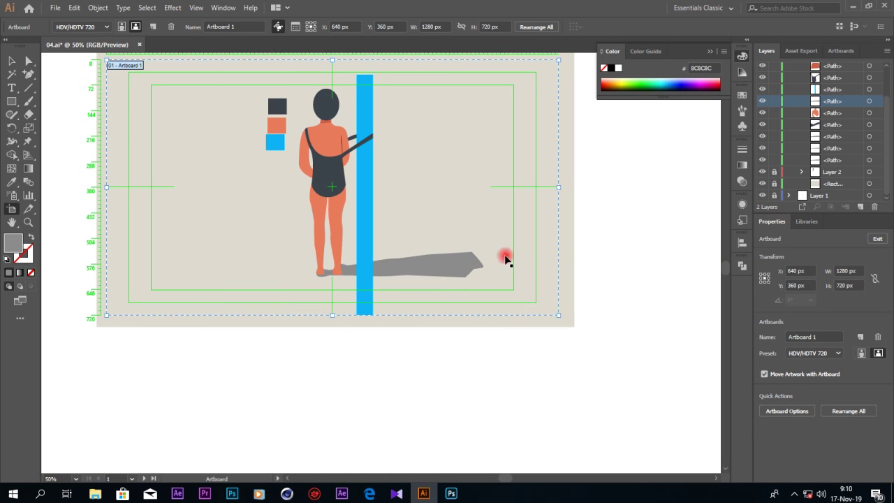
{"action": "left_click", "coordinate": [14, 60]}
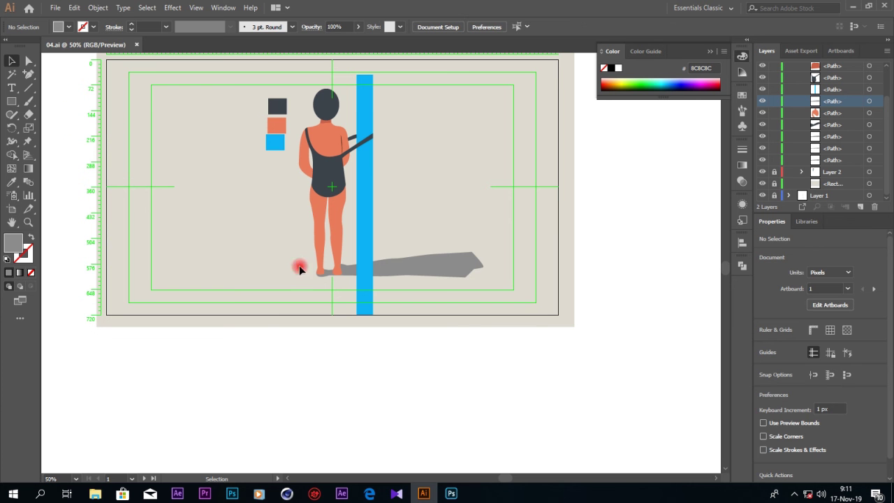
{"action": "key", "text": "ctrl+0"}
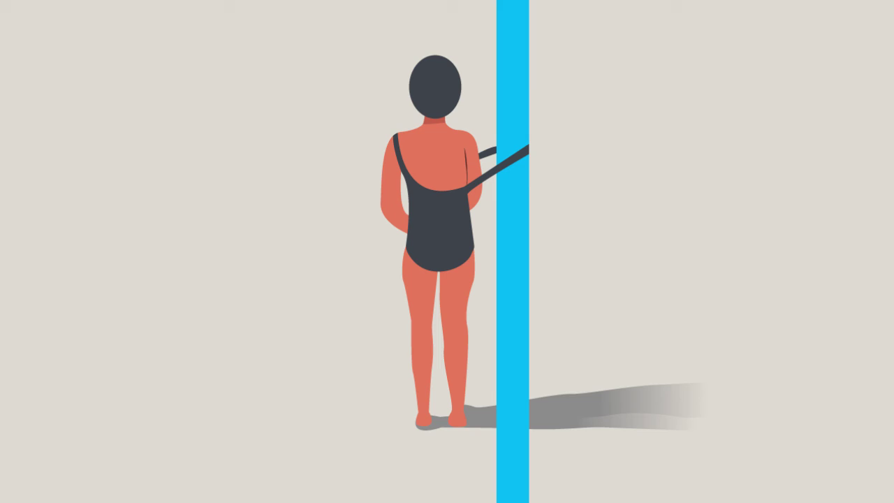